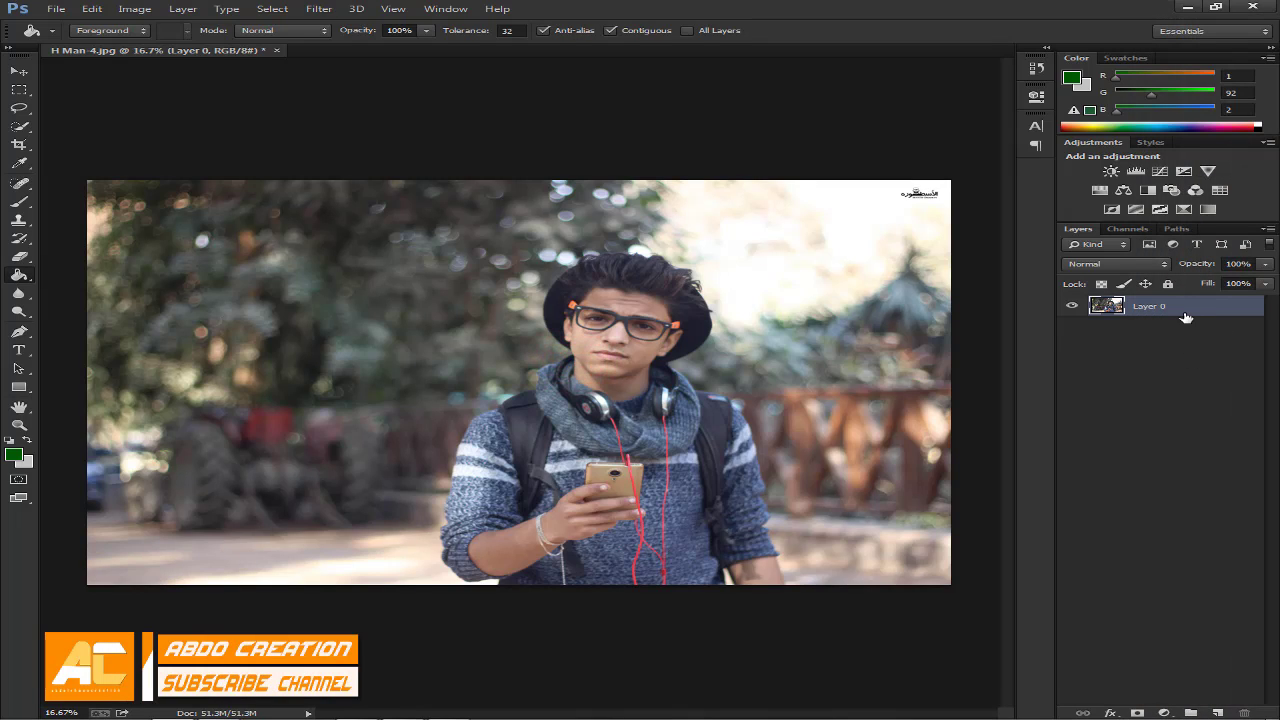
- Duplicate the portrait photo layer and open the copy in the Camera Raw Filter
{"action": "key", "text": "ctrl+j"}
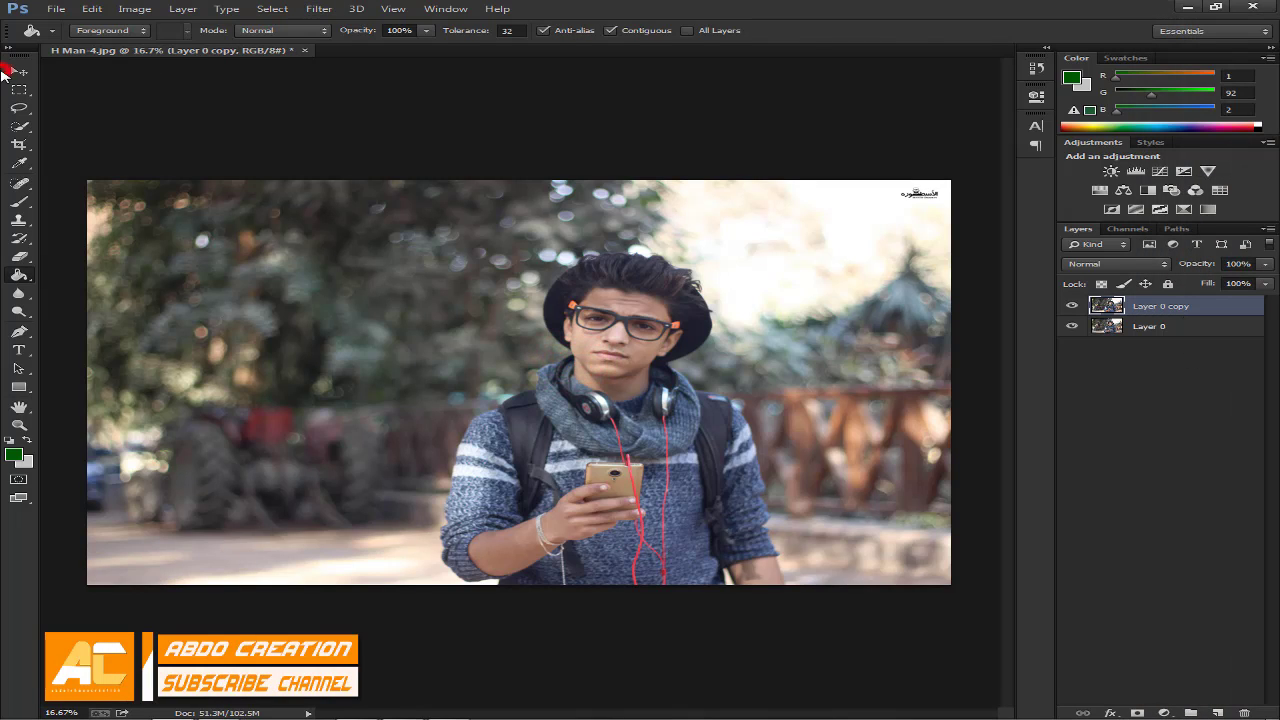
{"action": "left_click", "coordinate": [19, 72]}
{"action": "left_click", "coordinate": [319, 9]}
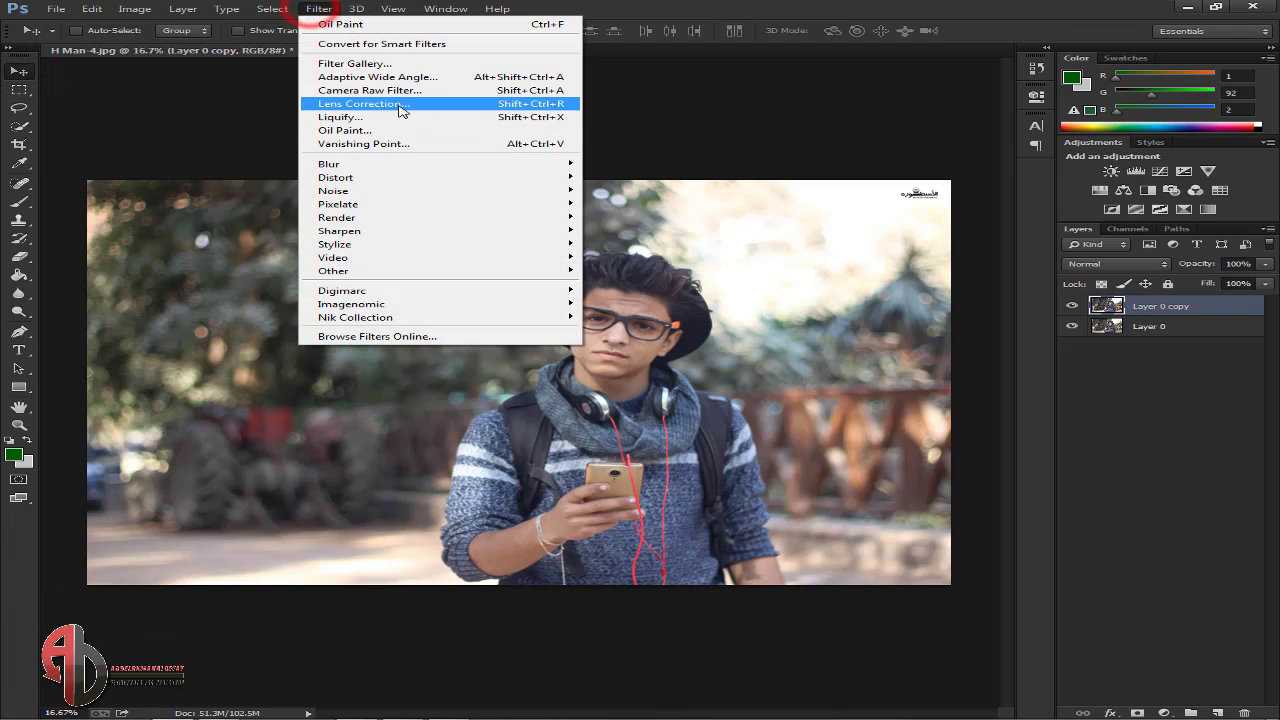
{"action": "left_click", "coordinate": [391, 90]}
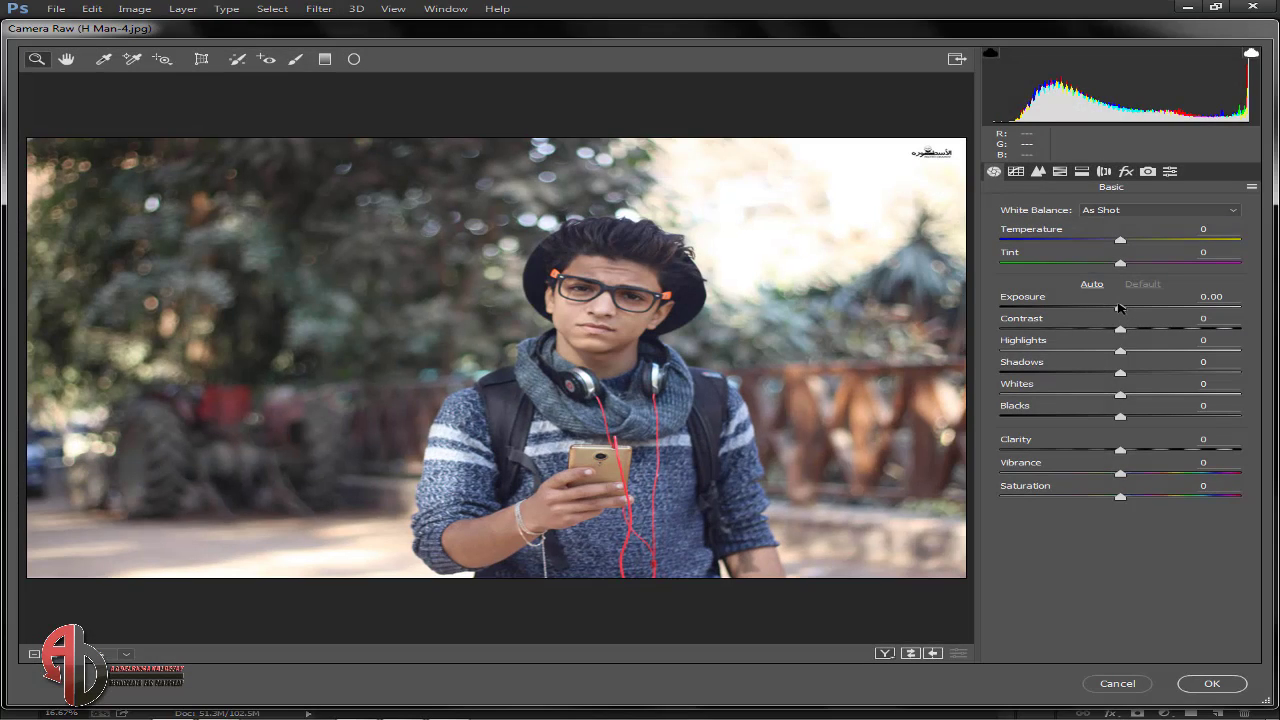
- Set the basic adjustments to Exposure +2.10, Contrast -37, Highlights +22, Shadows -51, Whites +5, Blacks -30 and Clarity +67
{"action": "left_click_drag", "start_coordinate": [1120, 307], "coordinate": [1058, 375]}
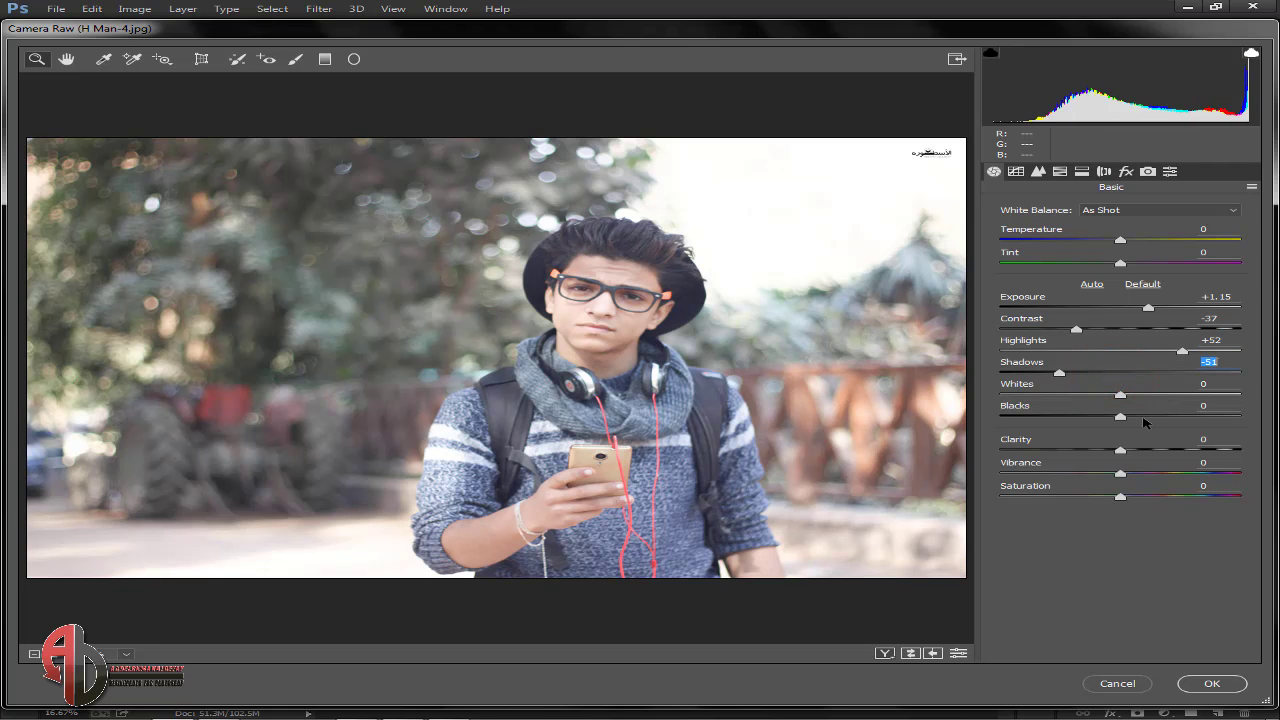
{"action": "left_click_drag", "start_coordinate": [1120, 417], "coordinate": [1201, 450]}
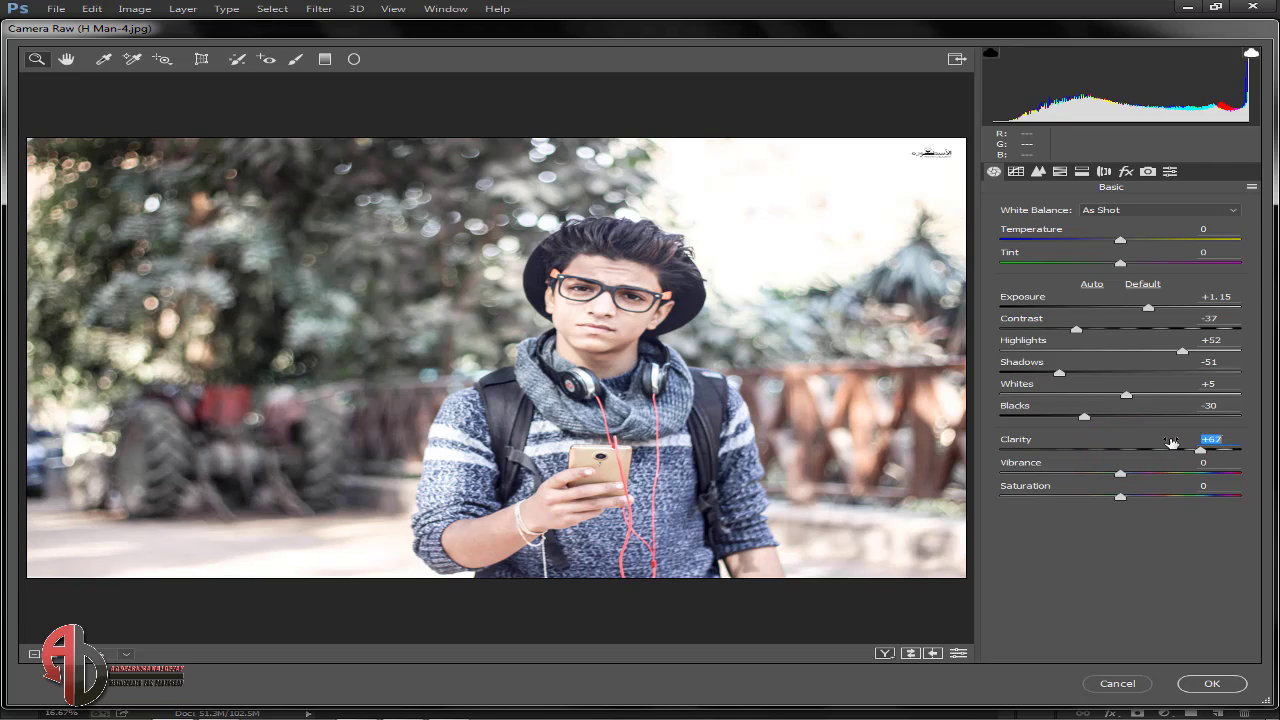
{"action": "left_click_drag", "start_coordinate": [1162, 309], "coordinate": [1146, 368]}
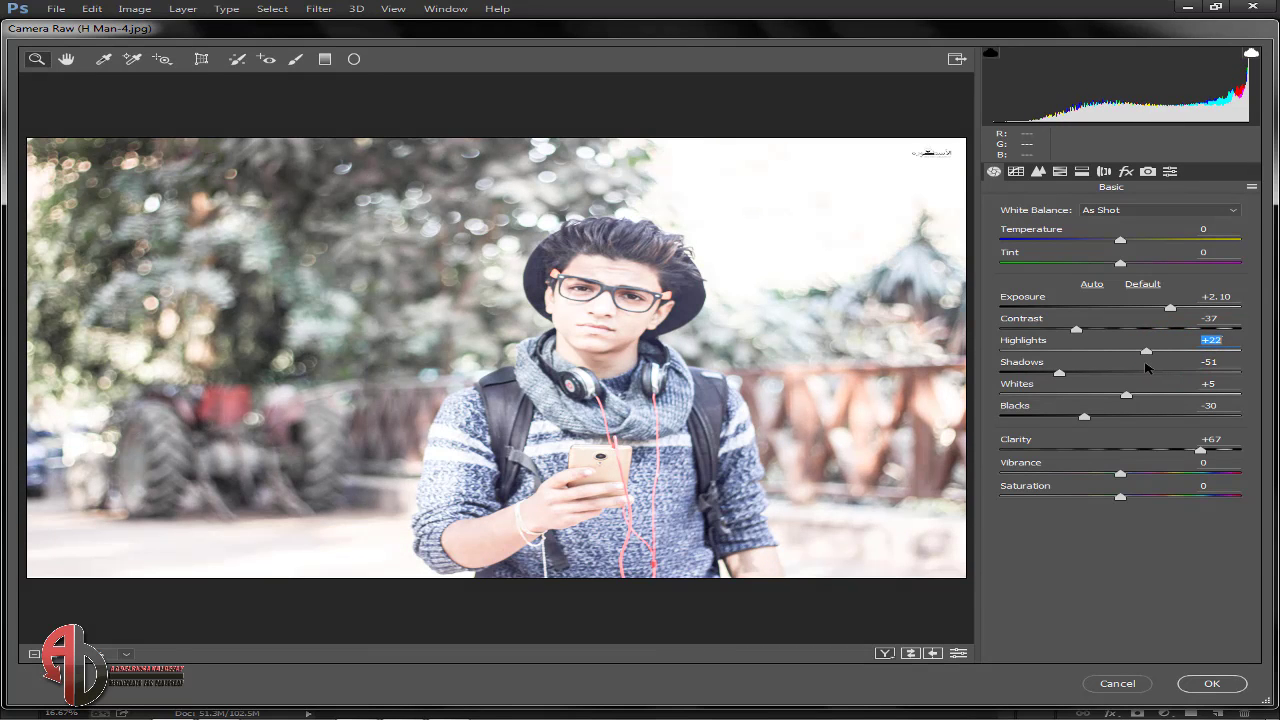
- Set Vibrance to +13, Saturation +38, Blacks +53, Shadows -46, Contrast -28 and Highlights -6
{"action": "mouse_move", "coordinate": [1128, 496]}
{"action": "left_mouse_down"}
{"action": "mouse_move", "coordinate": [1179, 502]}
{"action": "mouse_move", "coordinate": [1128, 478]}
{"action": "mouse_move", "coordinate": [1139, 481]}
{"action": "left_mouse_up"}
{"action": "left_click_drag", "start_coordinate": [1094, 418], "coordinate": [1184, 418]}
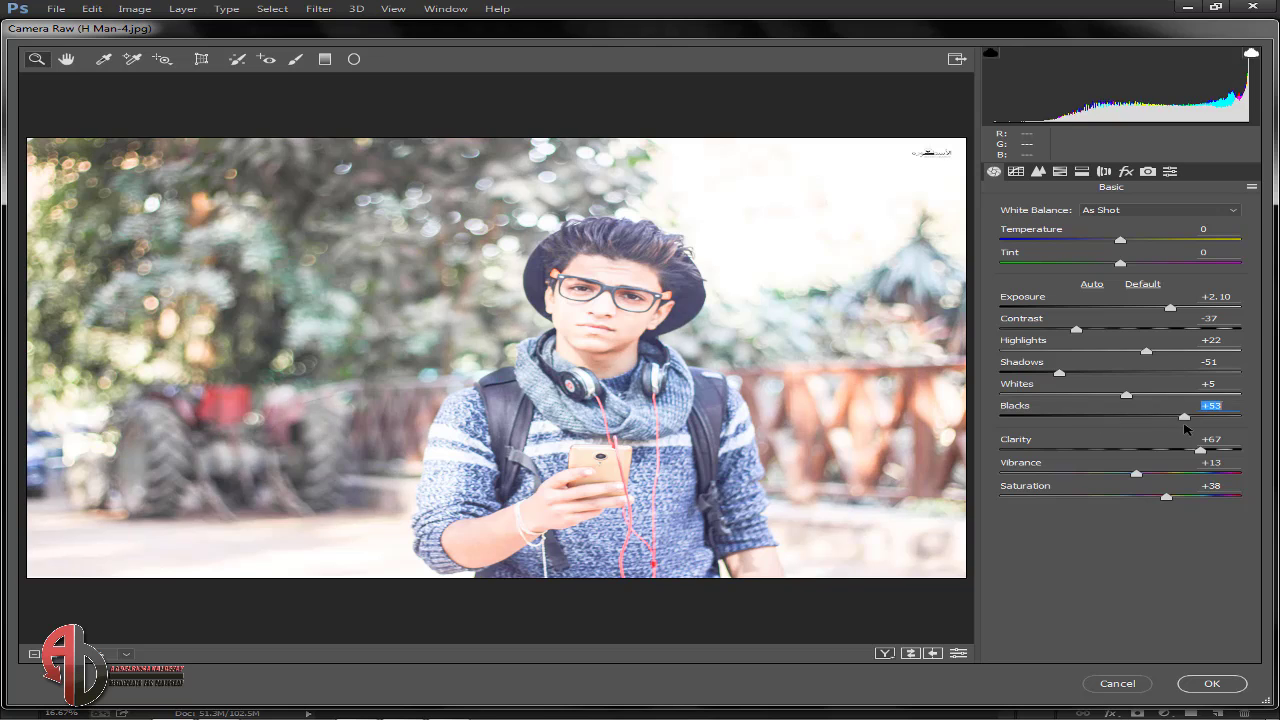
{"action": "mouse_move", "coordinate": [1060, 376]}
{"action": "left_mouse_down"}
{"action": "mouse_move", "coordinate": [1112, 382]}
{"action": "mouse_move", "coordinate": [1065, 376]}
{"action": "left_mouse_up"}
{"action": "left_click_drag", "start_coordinate": [1076, 330], "coordinate": [1112, 356]}
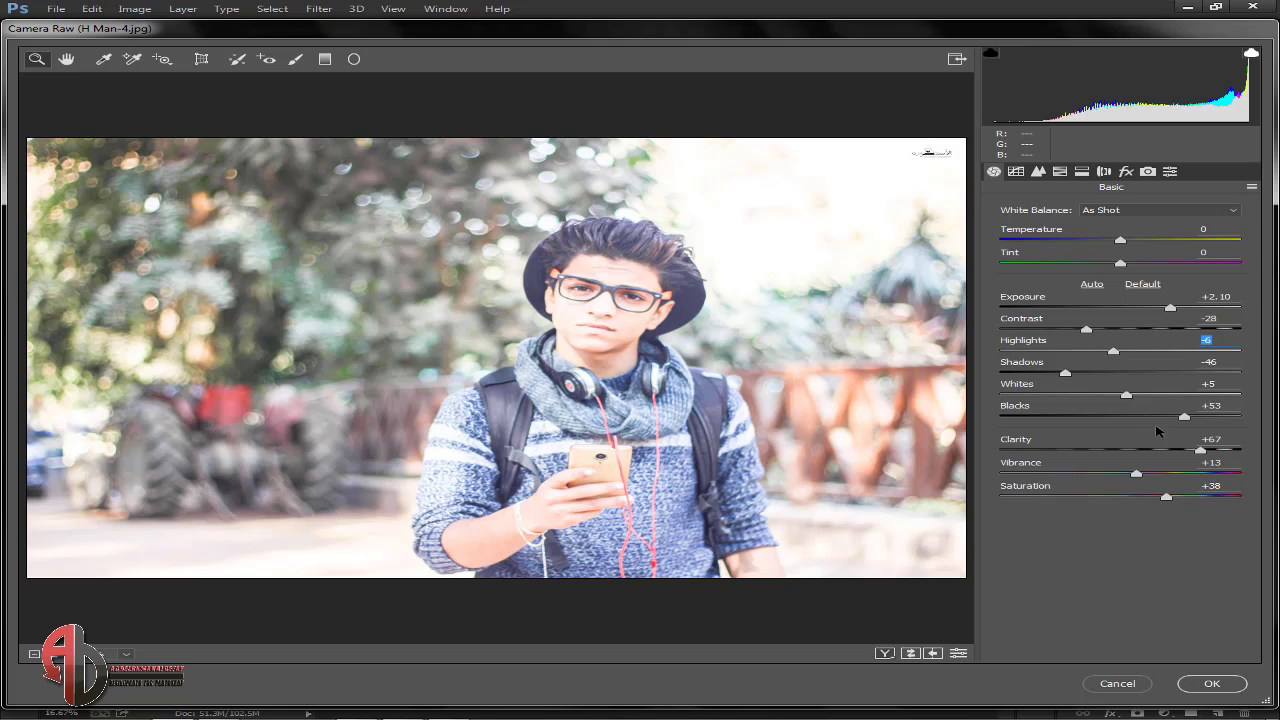
- Darken the photo's tones by setting Blacks to -42, Shadows -59, Contrast -26 and Exposure +1.50
{"action": "left_click_drag", "start_coordinate": [1183, 419], "coordinate": [1070, 421]}
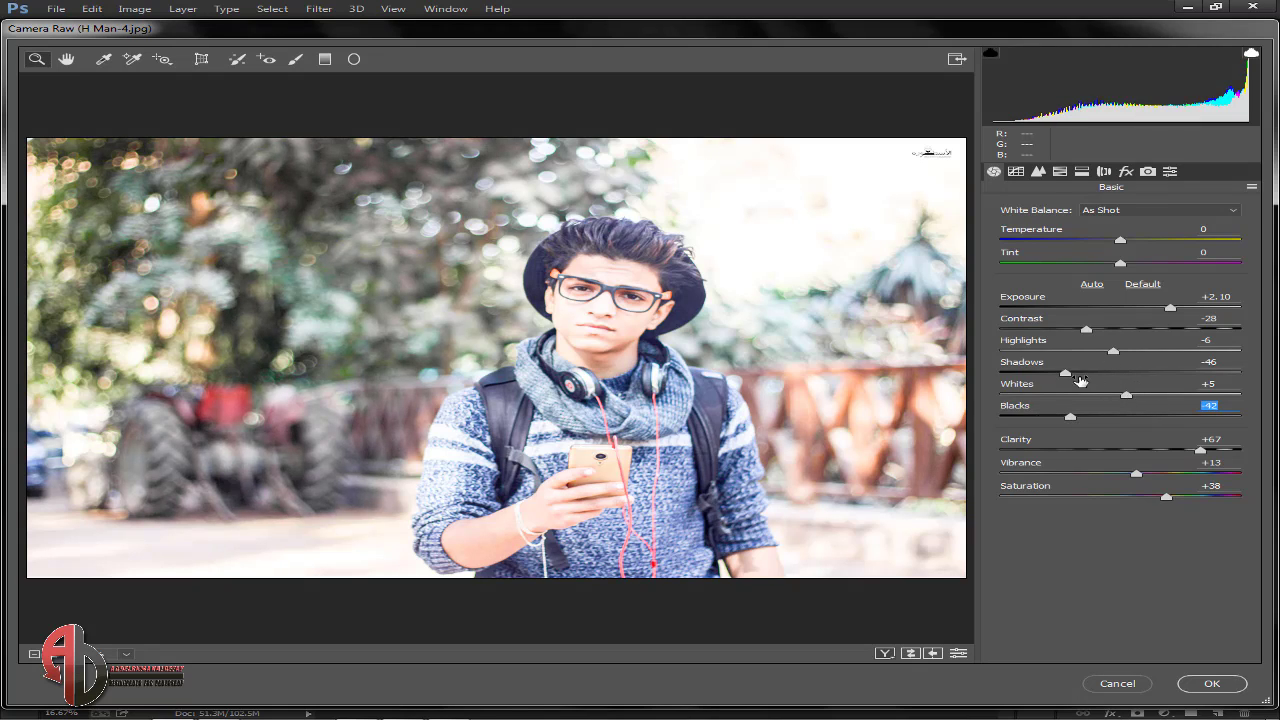
{"action": "mouse_move", "coordinate": [1066, 372]}
{"action": "left_mouse_down"}
{"action": "mouse_move", "coordinate": [1079, 373]}
{"action": "mouse_move", "coordinate": [1050, 372]}
{"action": "left_mouse_up"}
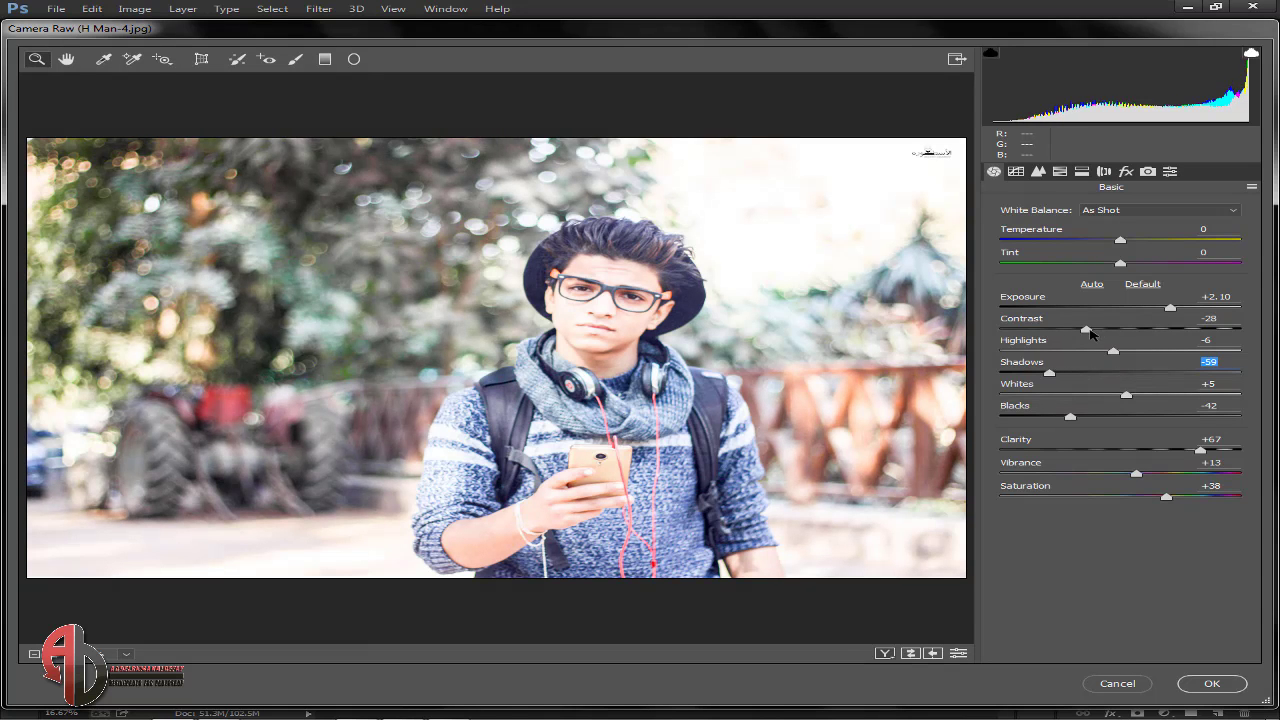
{"action": "mouse_move", "coordinate": [1086, 330]}
{"action": "left_mouse_down"}
{"action": "mouse_move", "coordinate": [1101, 343]}
{"action": "mouse_move", "coordinate": [1090, 341]}
{"action": "left_mouse_up"}
{"action": "left_click", "coordinate": [1165, 310]}
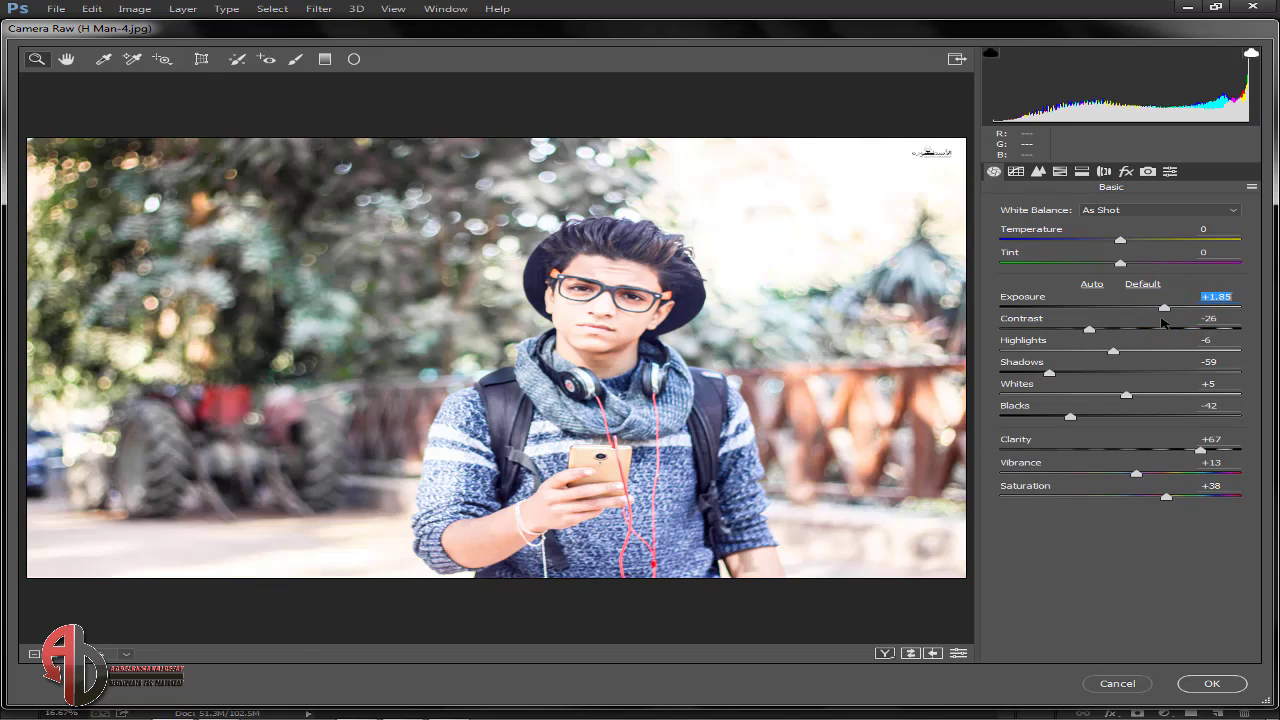
{"action": "left_click_drag", "start_coordinate": [1161, 320], "coordinate": [1155, 322]}
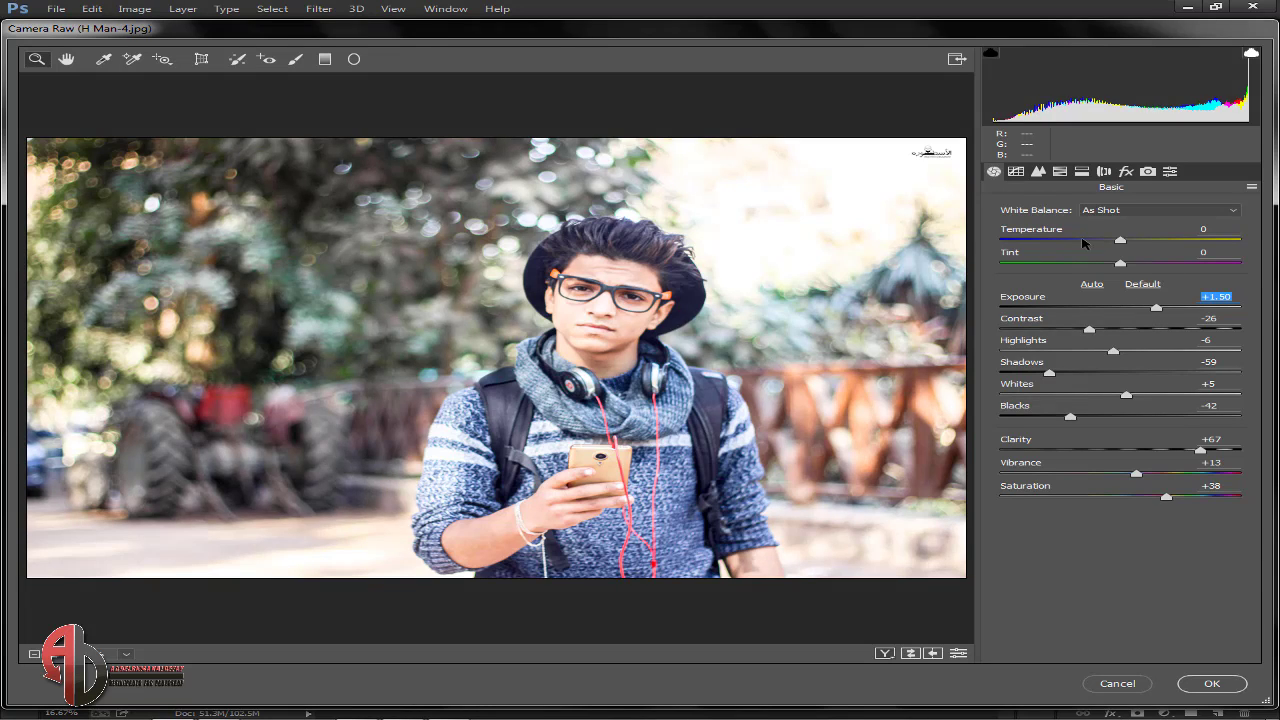
- Set Saturation to +58, Vibrance to +48, Whites to -50 and Shadows to -25
{"action": "left_click", "coordinate": [1167, 497]}
{"action": "mouse_move", "coordinate": [1180, 500]}
{"action": "left_mouse_down"}
{"action": "mouse_move", "coordinate": [1195, 503]}
{"action": "mouse_move", "coordinate": [1136, 476]}
{"action": "mouse_move", "coordinate": [1180, 482]}
{"action": "left_mouse_up"}
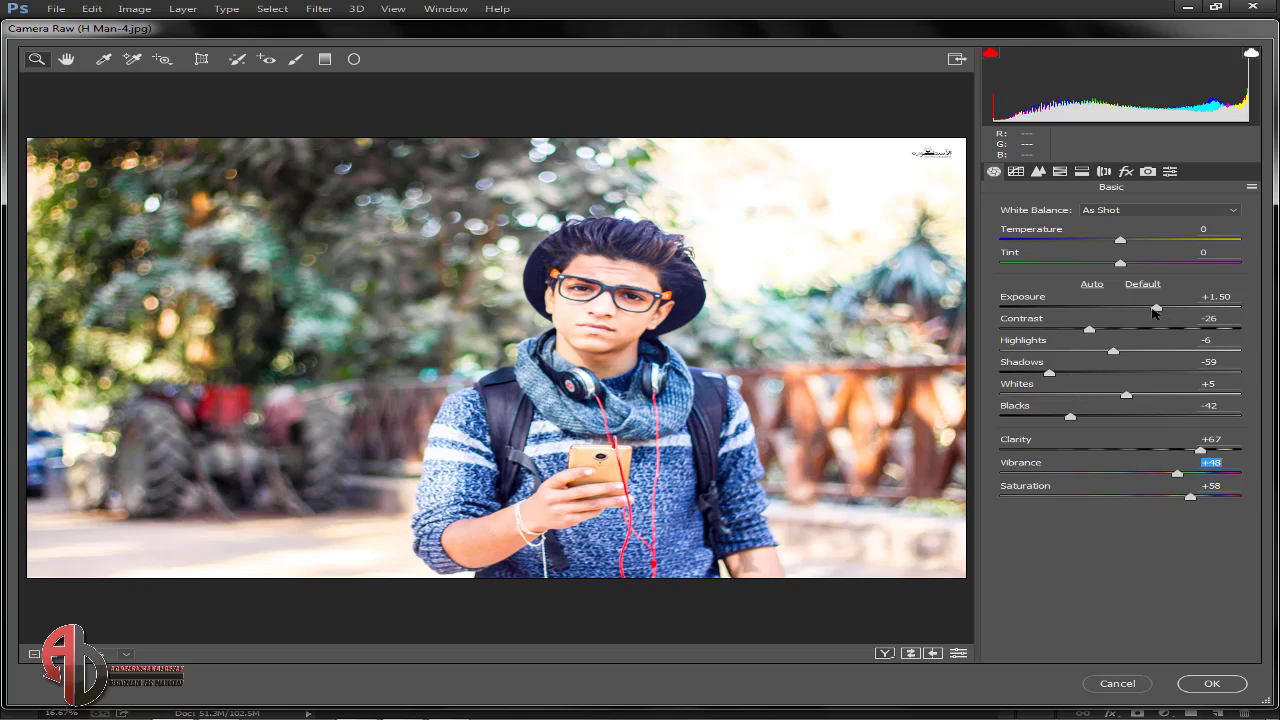
{"action": "left_click_drag", "start_coordinate": [1125, 394], "coordinate": [1063, 402]}
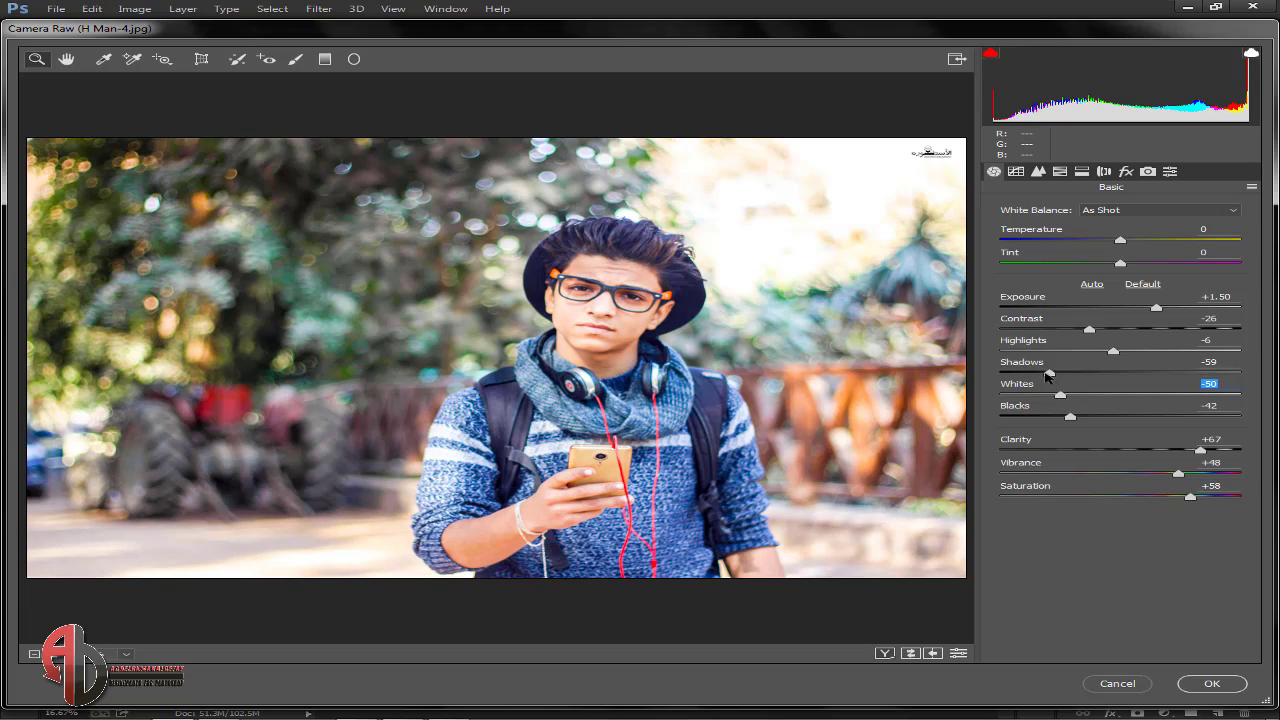
{"action": "left_click_drag", "start_coordinate": [1048, 376], "coordinate": [1090, 374]}
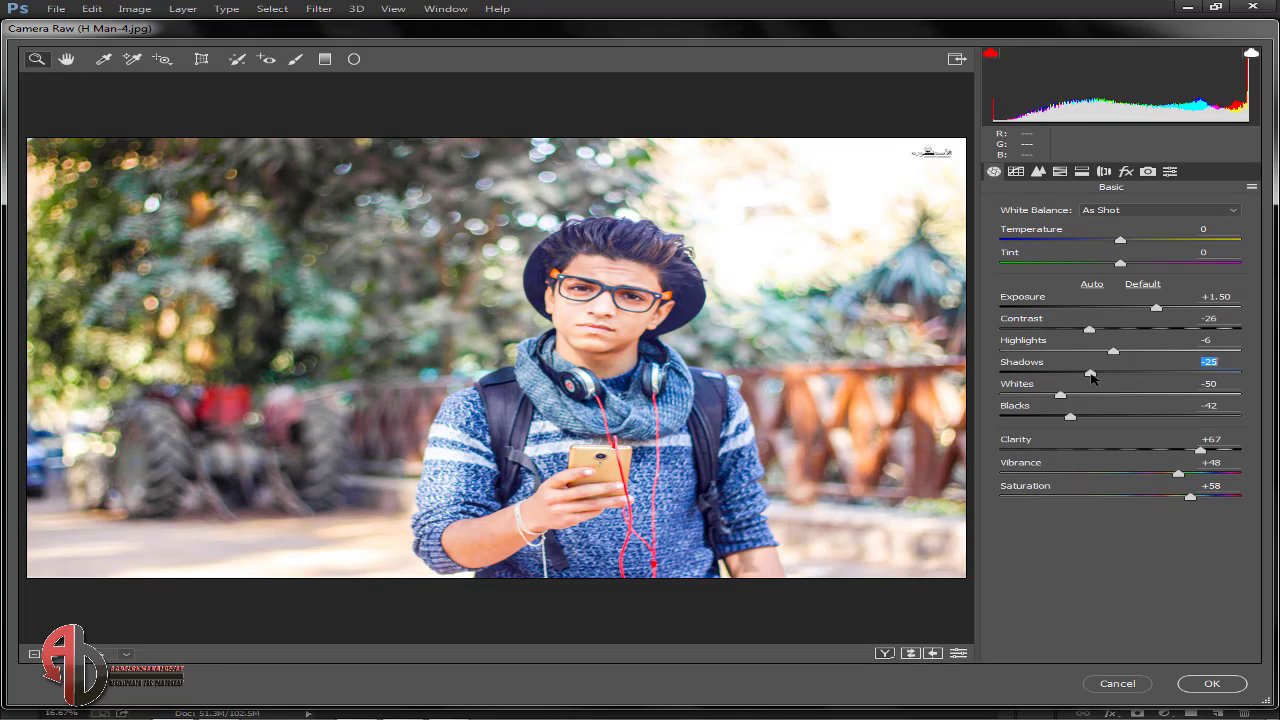
- Set the RGB point curve's black point to input 20, output 0, and the Blue curve's white point to output 243
{"action": "left_click", "coordinate": [1016, 172]}
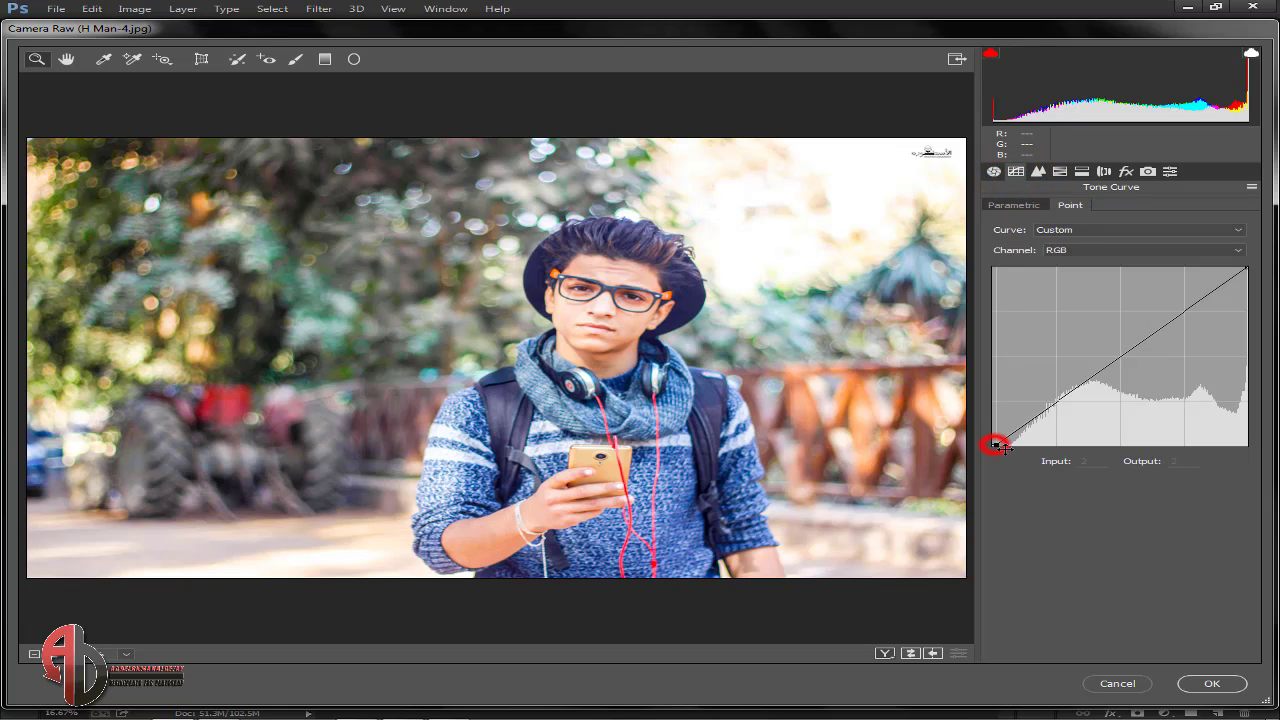
{"action": "left_click_drag", "start_coordinate": [995, 443], "coordinate": [1013, 446]}
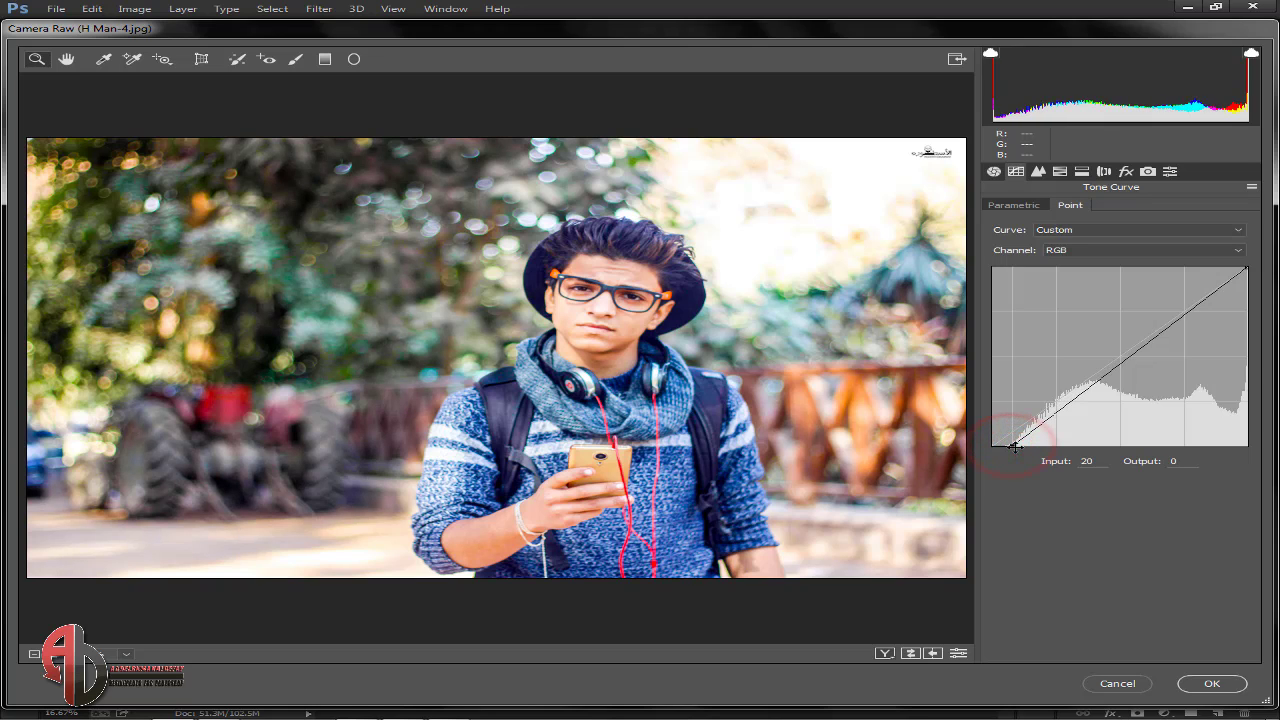
{"action": "left_click", "coordinate": [1056, 250]}
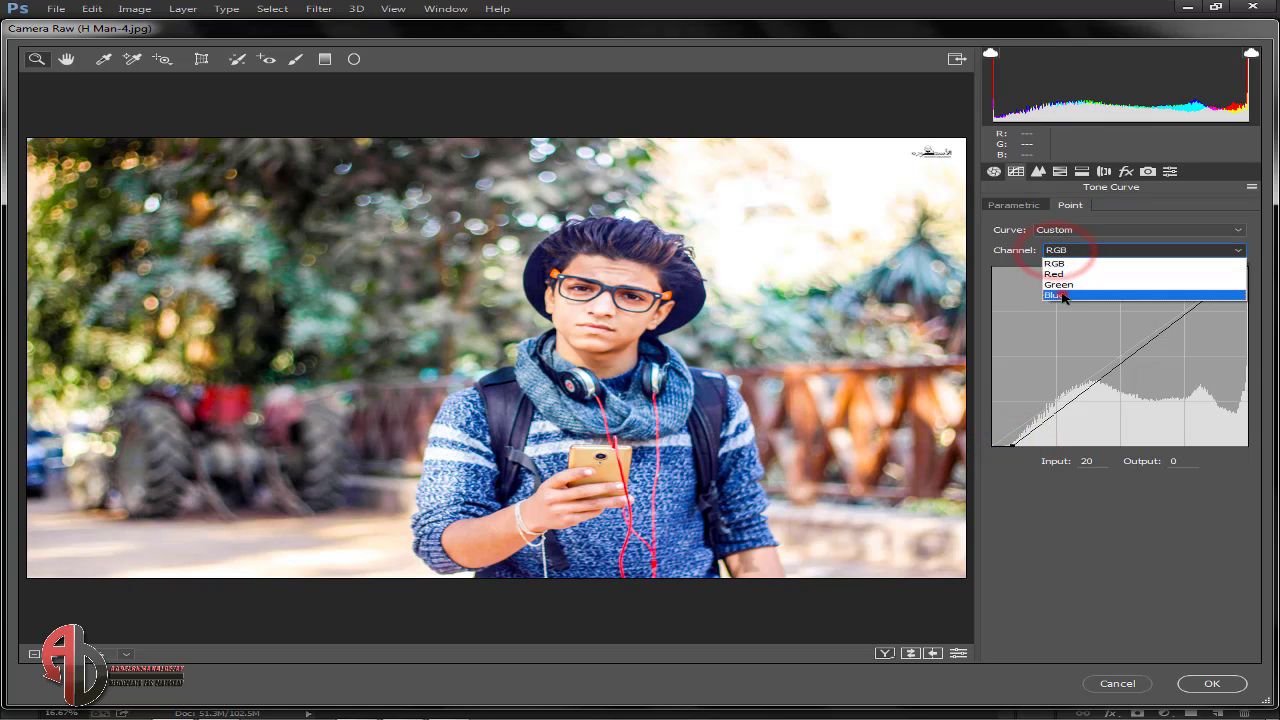
{"action": "left_click", "coordinate": [1062, 293]}
{"action": "left_click_drag", "start_coordinate": [1247, 267], "coordinate": [1250, 275]}
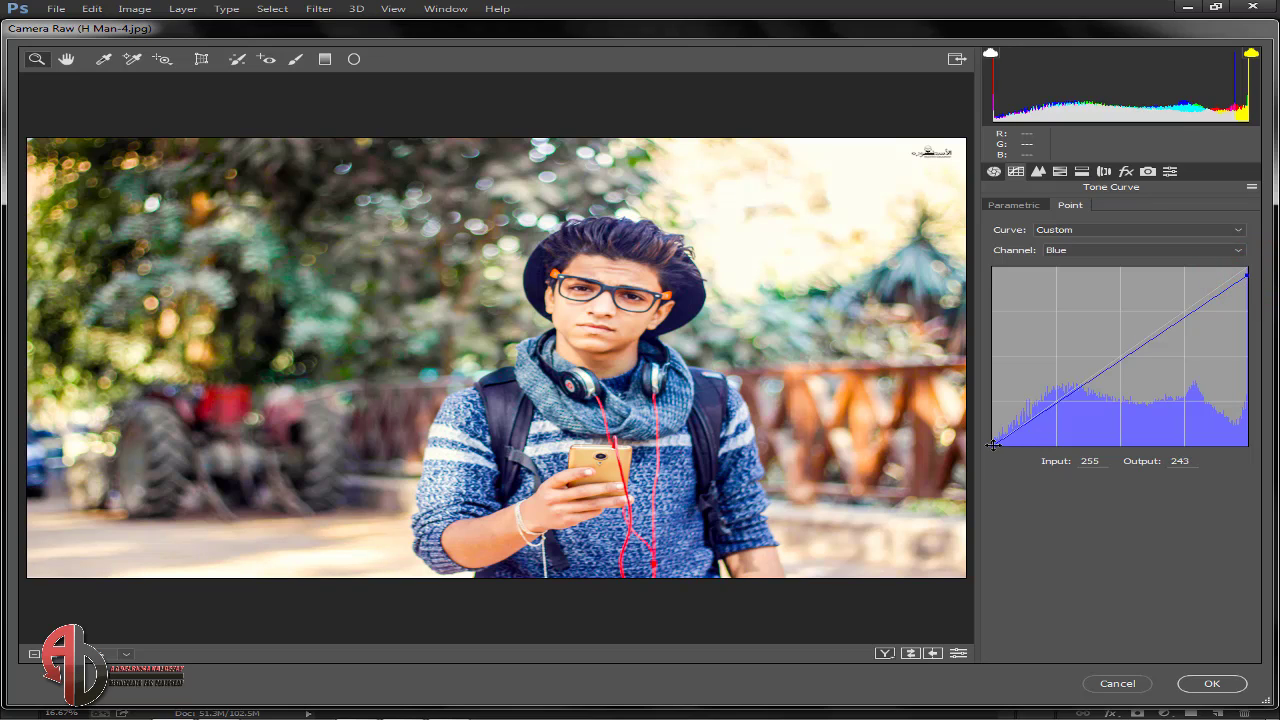
{"action": "mouse_move", "coordinate": [993, 444]}
{"action": "left_mouse_down"}
{"action": "mouse_move", "coordinate": [1003, 438]}
{"action": "mouse_move", "coordinate": [994, 443]}
{"action": "left_mouse_up"}
- Set the sharpening Amount to 57 and the noise reduction Luminance to 35
{"action": "left_click", "coordinate": [1040, 172]}
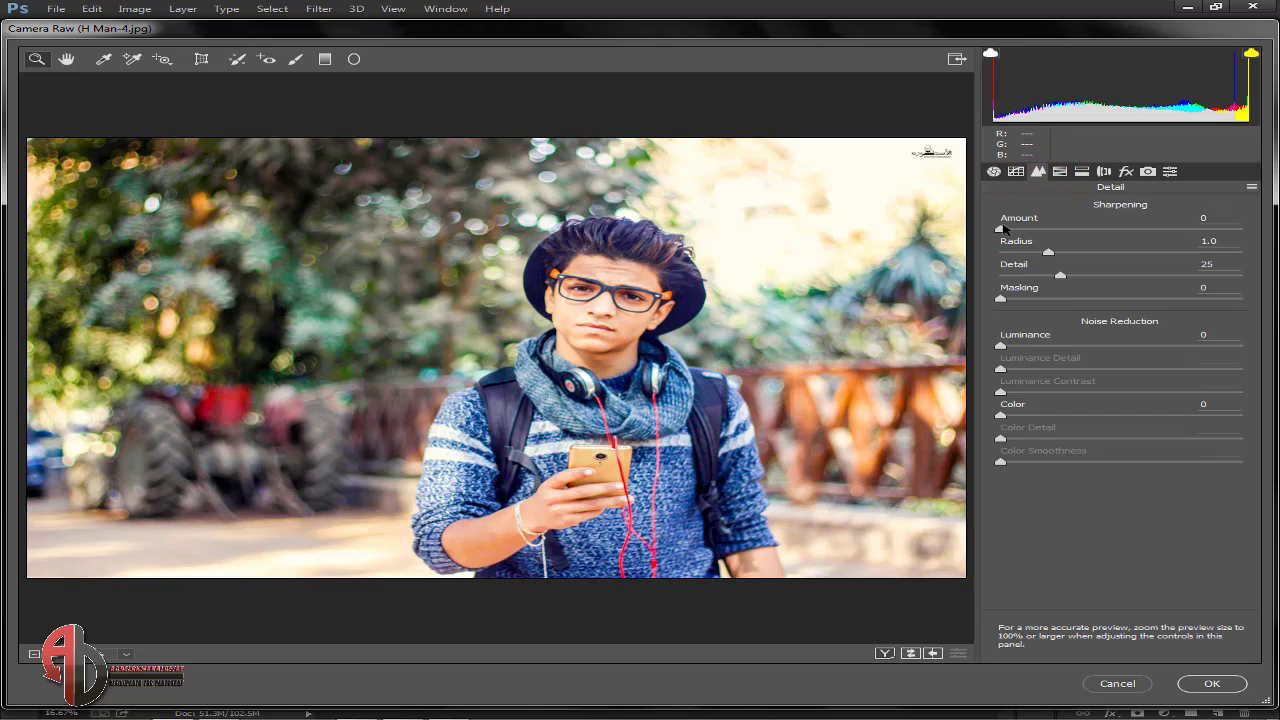
{"action": "left_click_drag", "start_coordinate": [1004, 229], "coordinate": [1091, 229]}
{"action": "left_click_drag", "start_coordinate": [1003, 345], "coordinate": [1085, 347]}
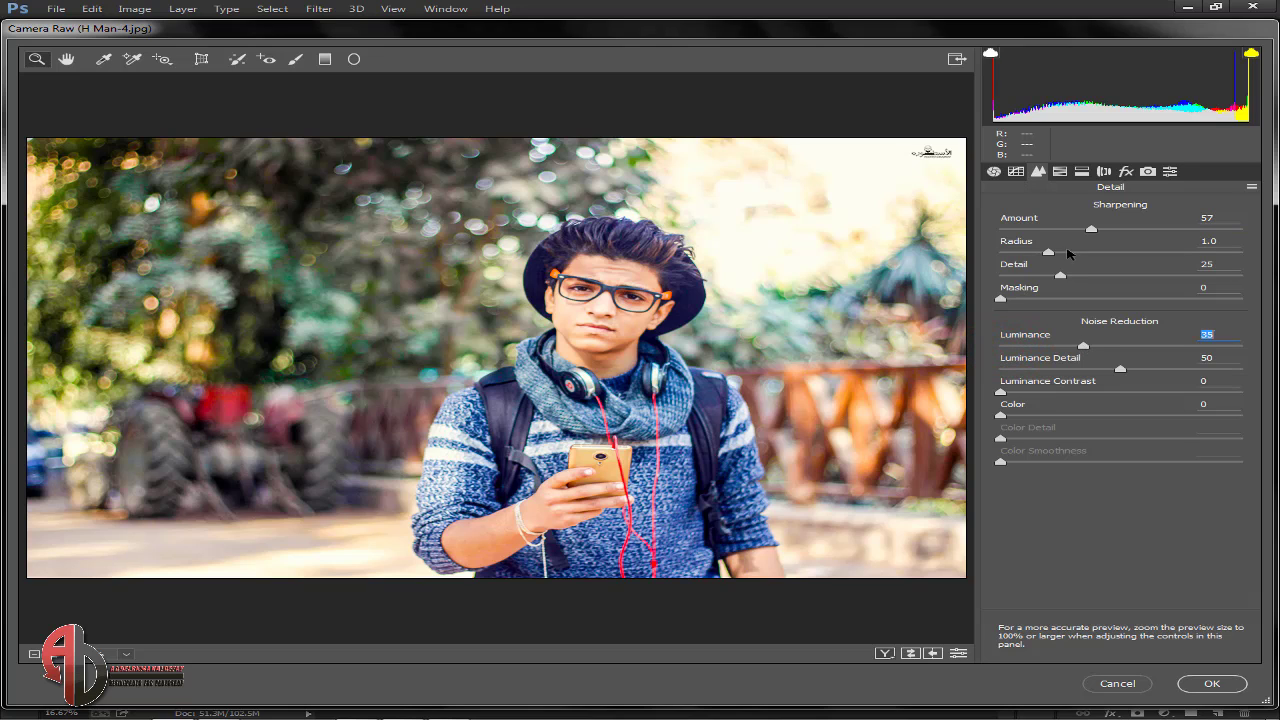
- Set the HSL saturation to Reds +28, Oranges +34, Yellows +82, Greens +77, Aquas +100 and Blues +32
{"action": "left_click", "coordinate": [1060, 172]}
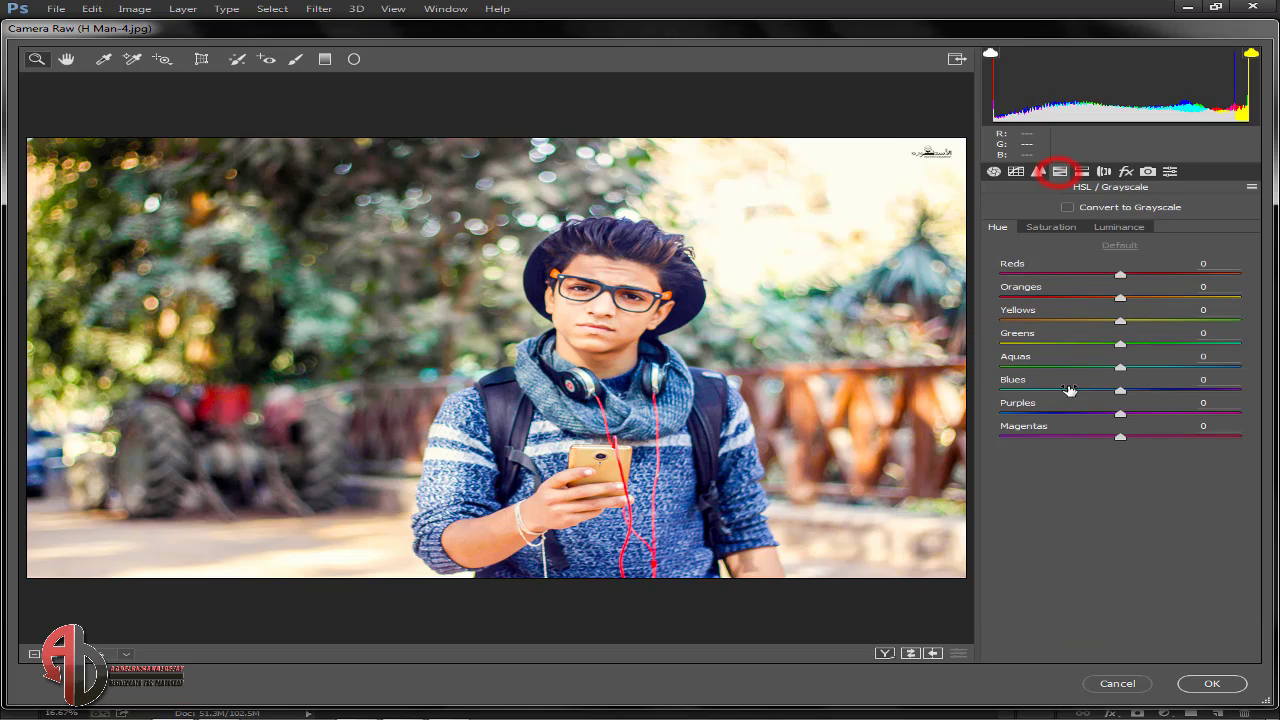
{"action": "left_click", "coordinate": [1062, 228]}
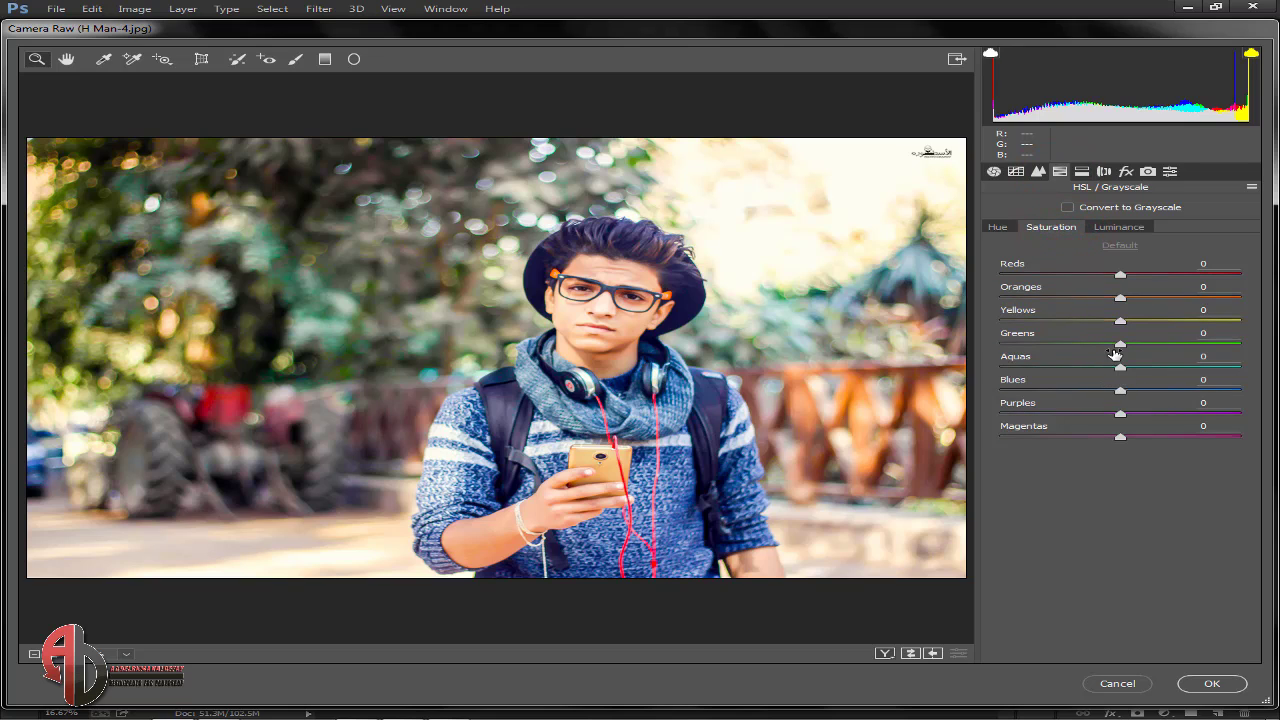
{"action": "left_click_drag", "start_coordinate": [1120, 275], "coordinate": [1162, 309]}
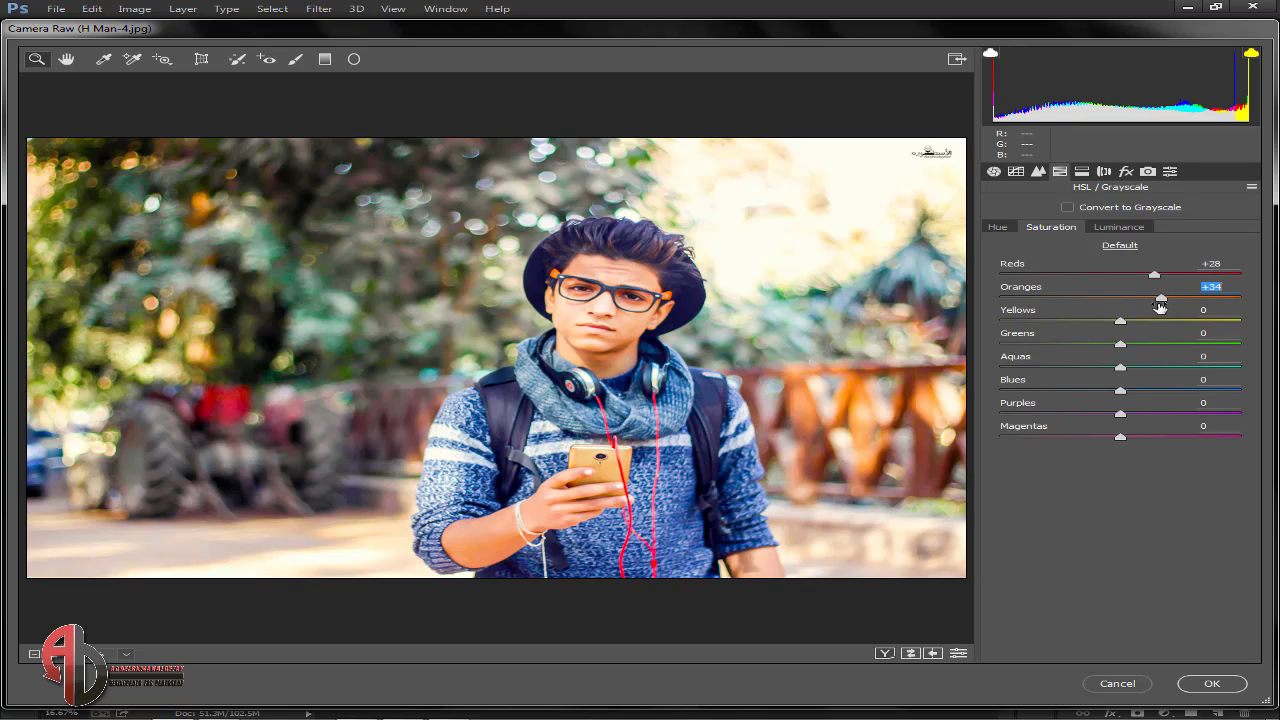
{"action": "left_click_drag", "start_coordinate": [1124, 322], "coordinate": [1224, 342]}
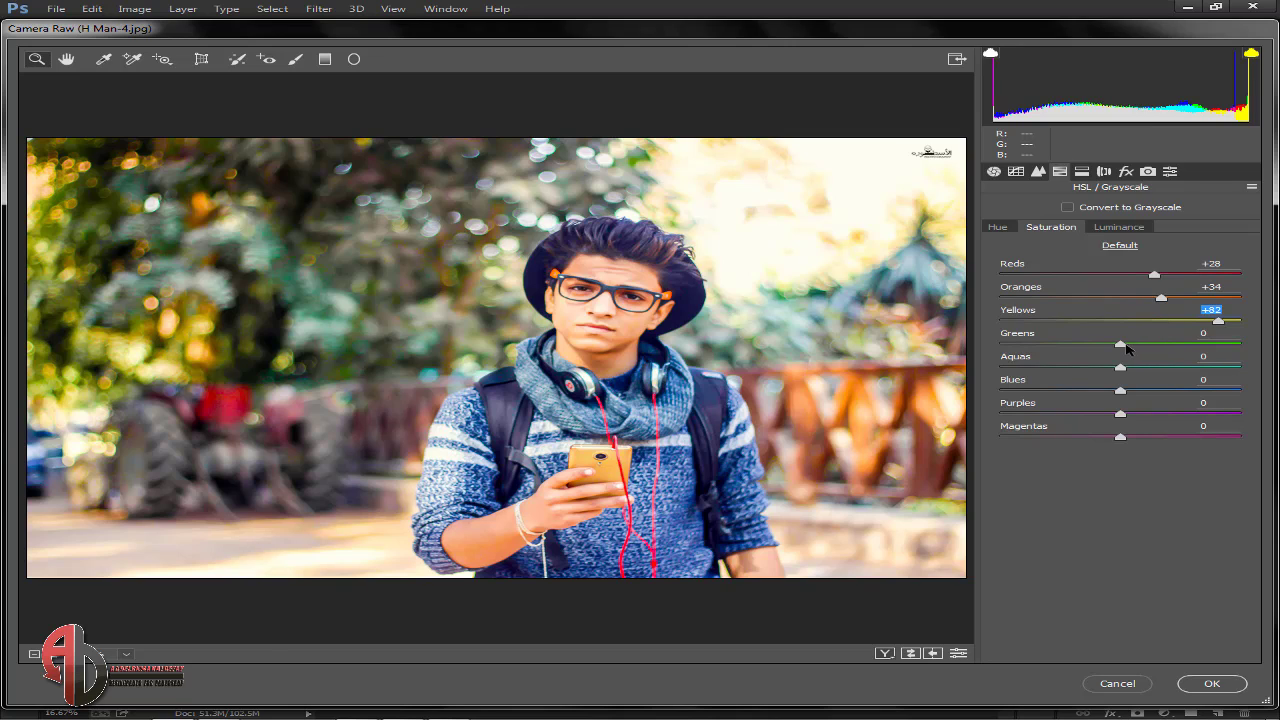
{"action": "left_click_drag", "start_coordinate": [1126, 345], "coordinate": [1212, 345]}
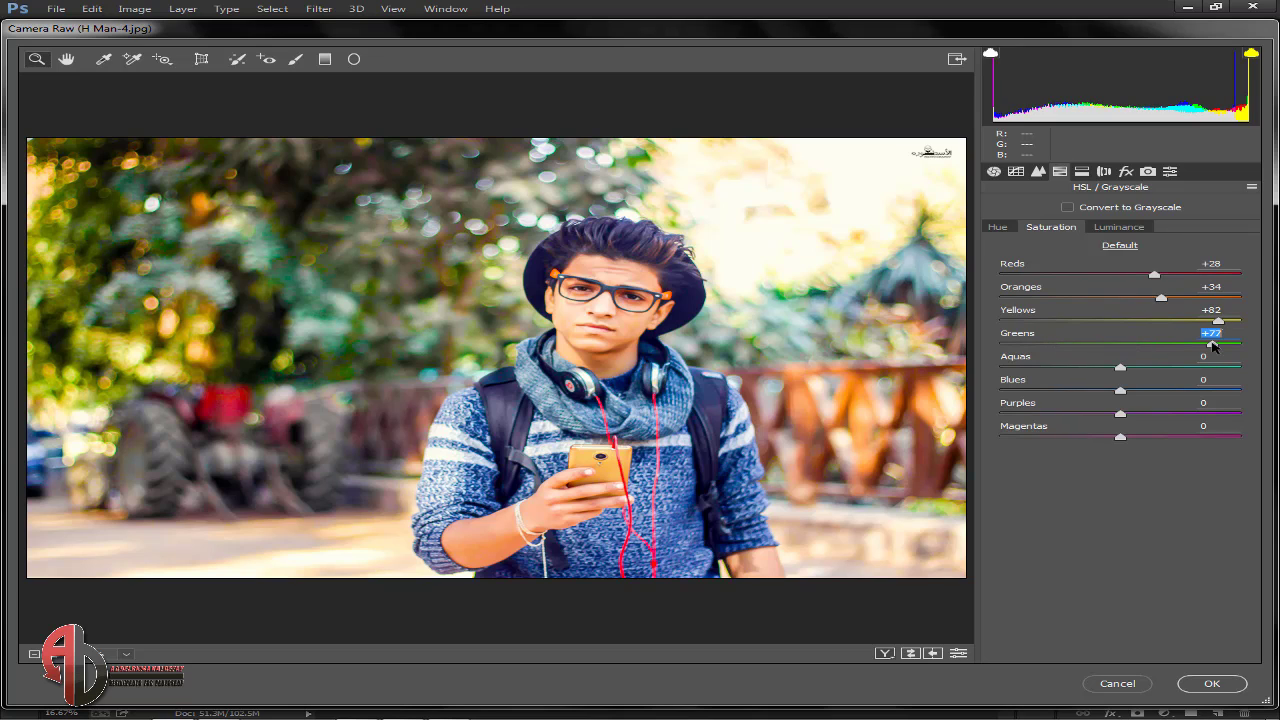
{"action": "left_click_drag", "start_coordinate": [1122, 368], "coordinate": [1270, 372]}
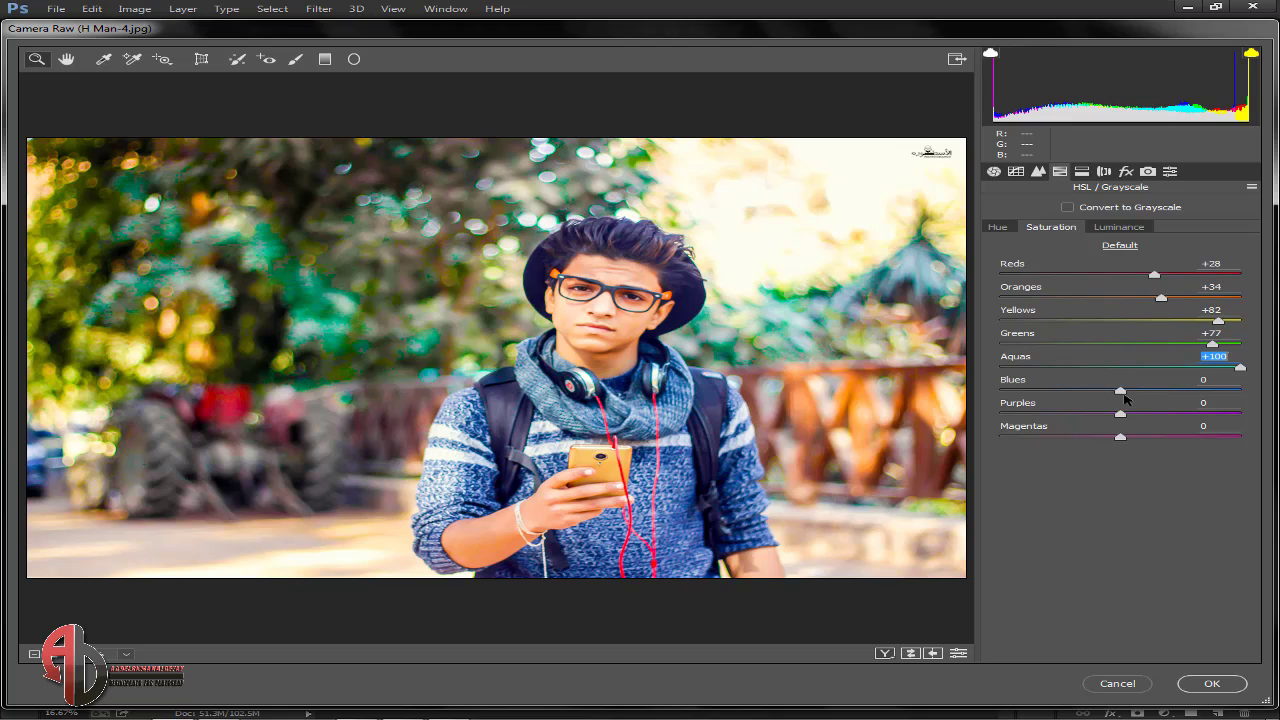
{"action": "left_click_drag", "start_coordinate": [1122, 392], "coordinate": [1080, 395]}
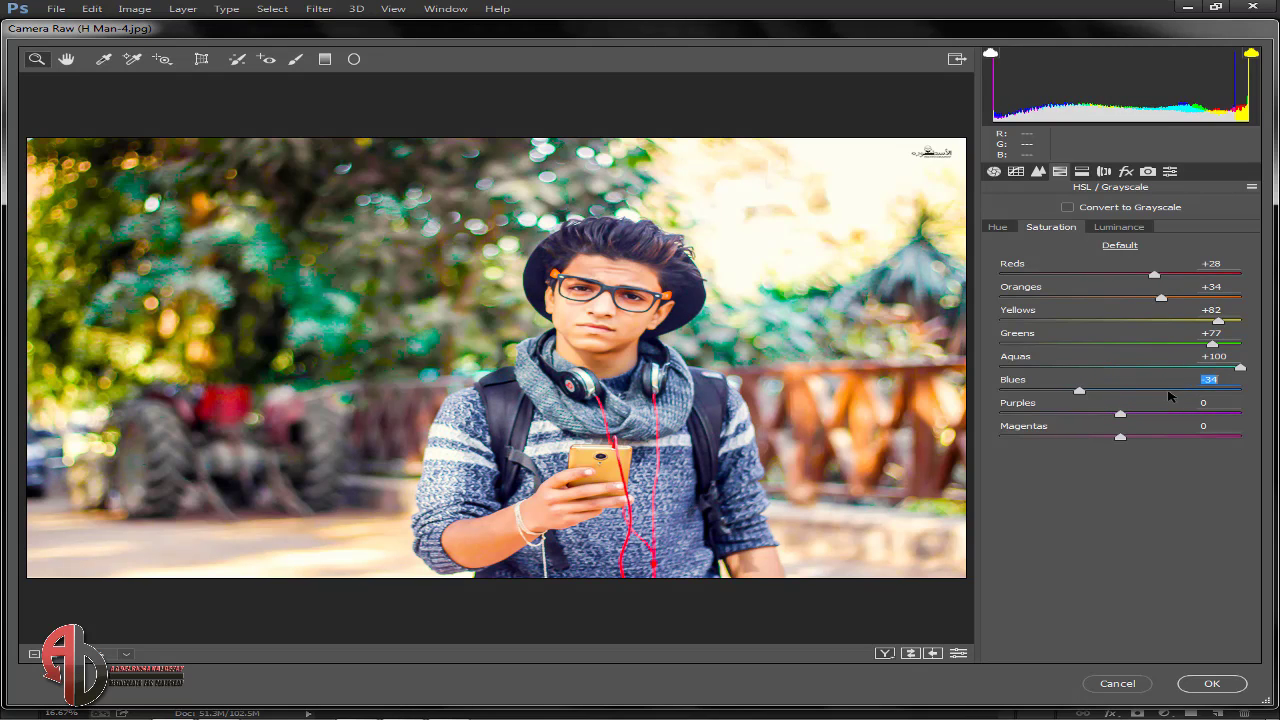
{"action": "mouse_move", "coordinate": [1168, 396]}
{"action": "left_mouse_down"}
{"action": "mouse_move", "coordinate": [1197, 390]}
{"action": "mouse_move", "coordinate": [1163, 388]}
{"action": "left_mouse_up"}
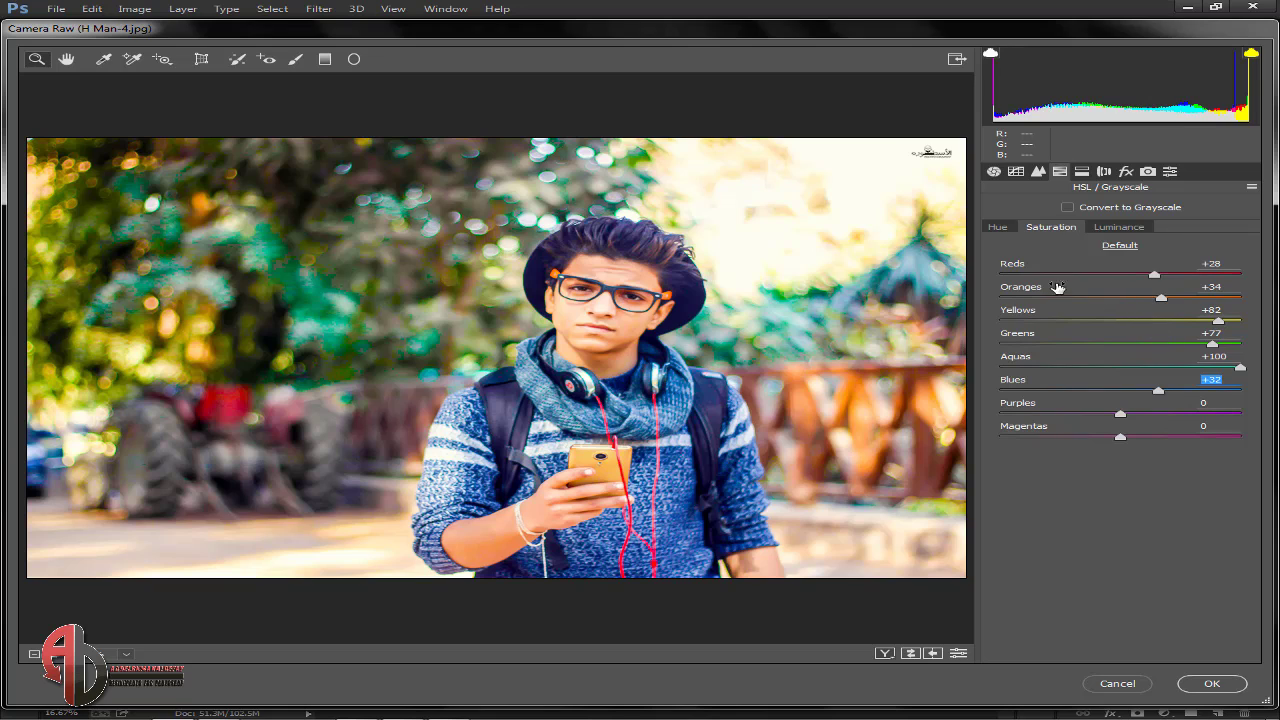
- Set the HSL hue to Reds +6, Oranges -23, Yellows -29, Greens +65, Aquas +58 and Blues -43
{"action": "left_click", "coordinate": [1119, 227]}
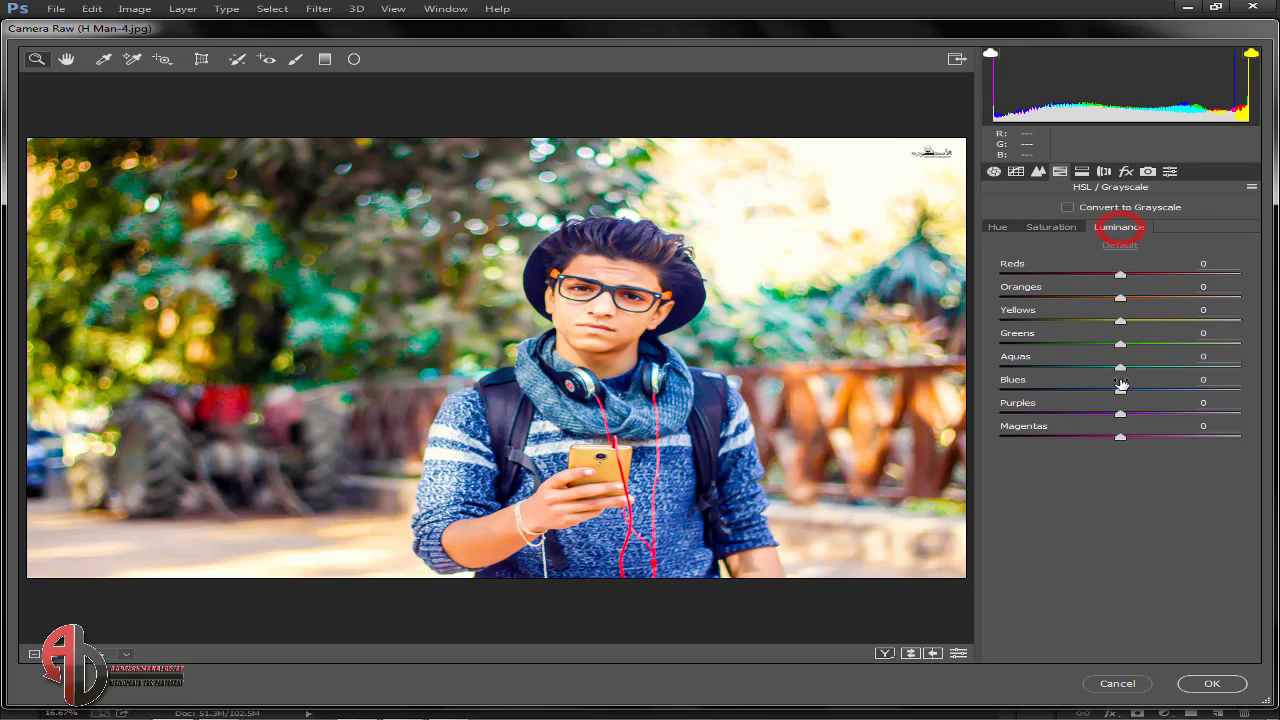
{"action": "left_click", "coordinate": [997, 227]}
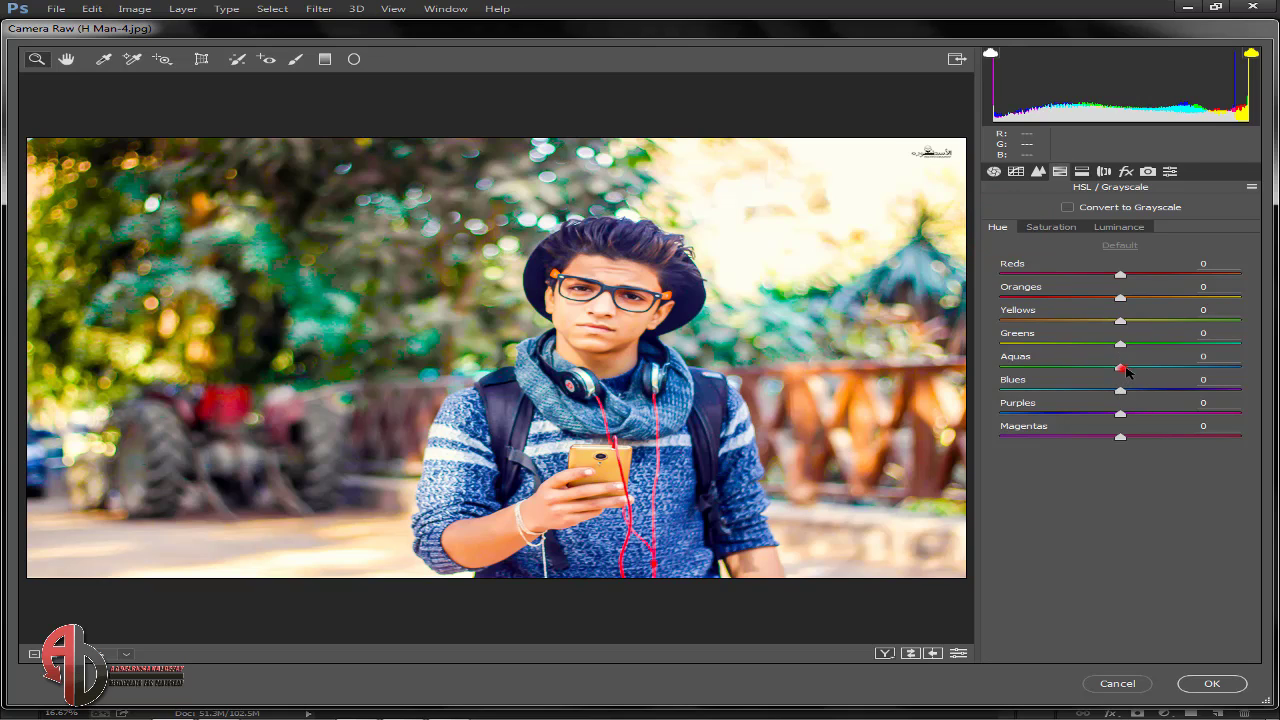
{"action": "left_click_drag", "start_coordinate": [1125, 368], "coordinate": [1066, 391]}
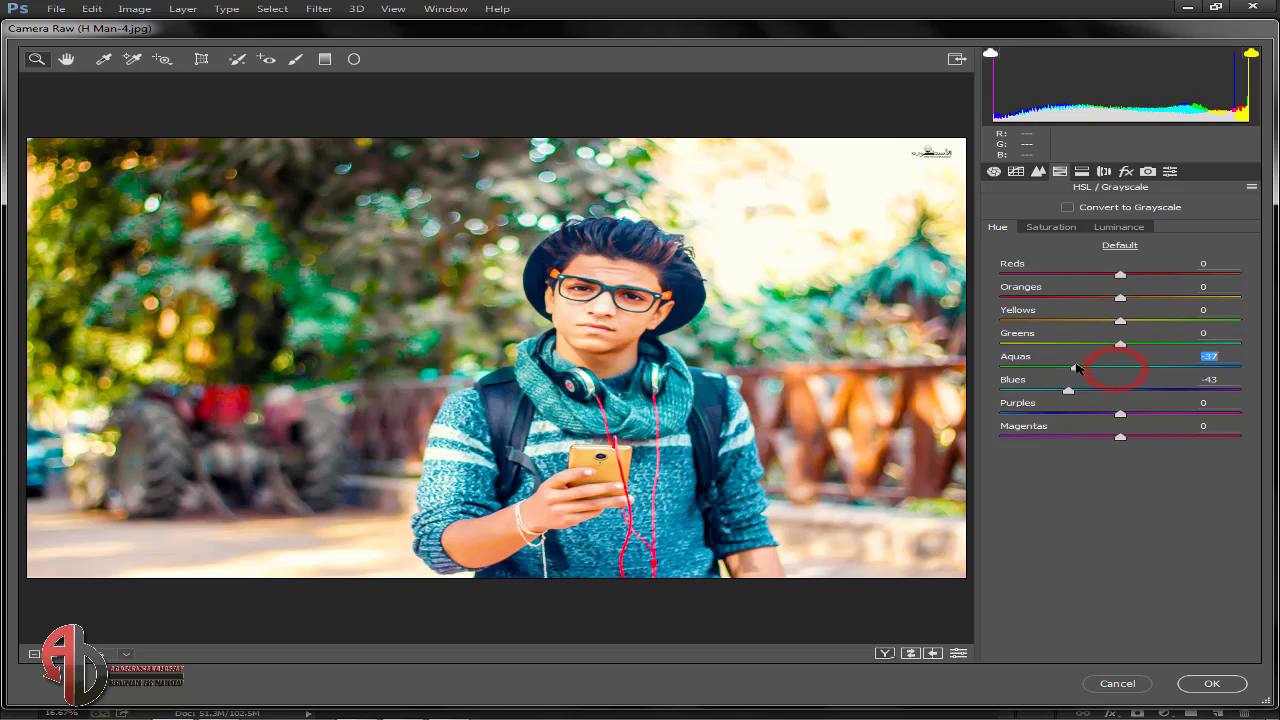
{"action": "left_click_drag", "start_coordinate": [1114, 368], "coordinate": [1191, 377]}
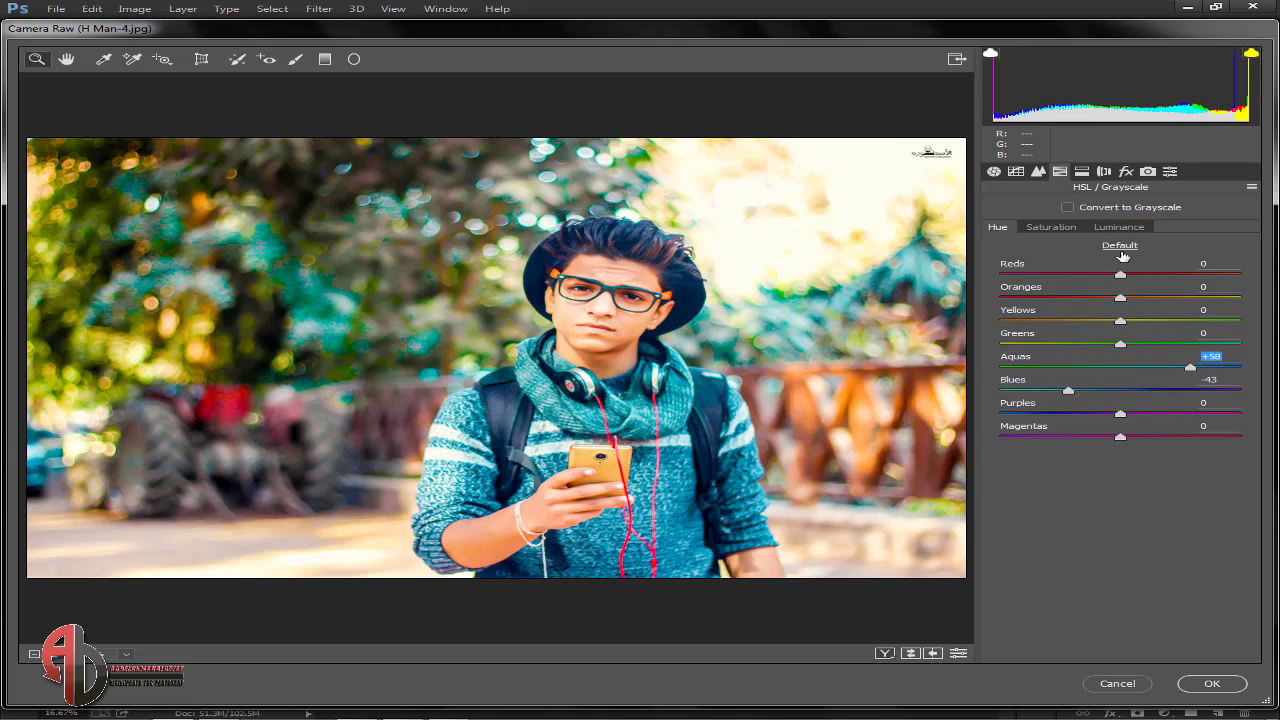
{"action": "left_click_drag", "start_coordinate": [1121, 274], "coordinate": [1084, 305]}
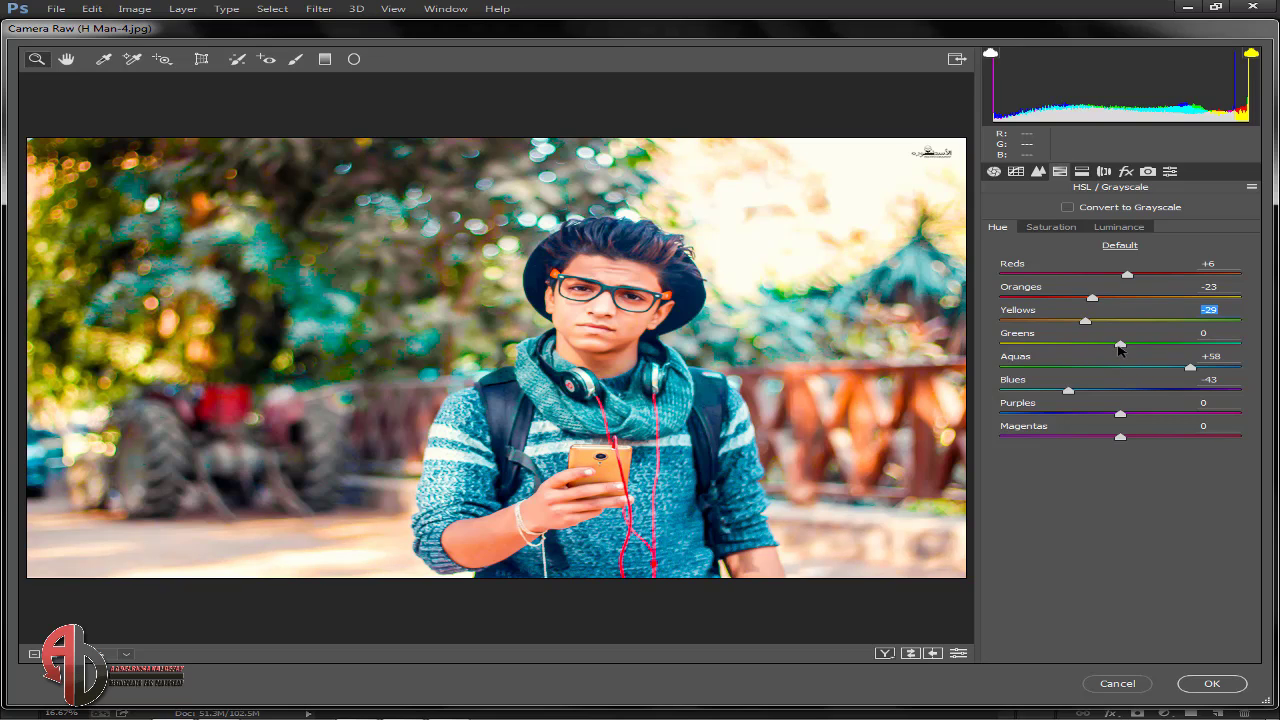
{"action": "left_click_drag", "start_coordinate": [1120, 345], "coordinate": [1200, 355]}
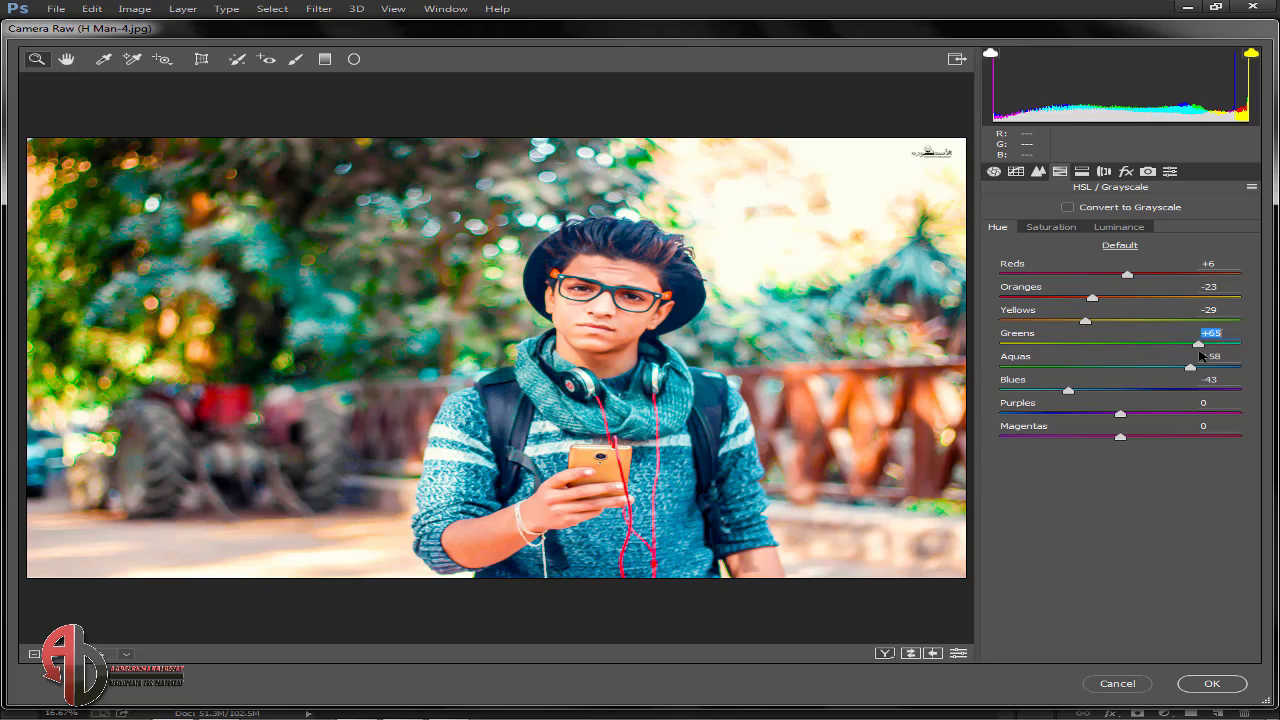
- Set the HSL Greens hue to -75 and the luminance to Reds -4, Oranges +7, Yellows +23, Aquas +25 and Blues +25
{"action": "left_click_drag", "start_coordinate": [1196, 344], "coordinate": [1033, 343]}
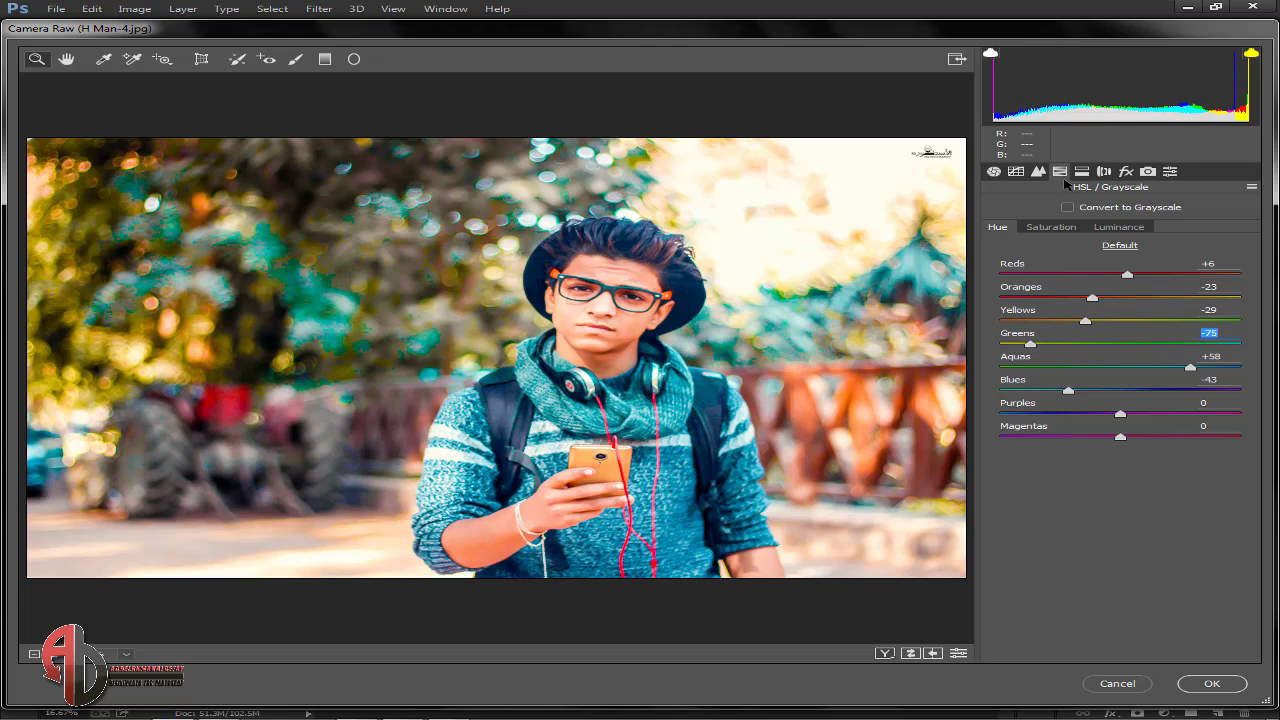
{"action": "left_click", "coordinate": [1118, 229]}
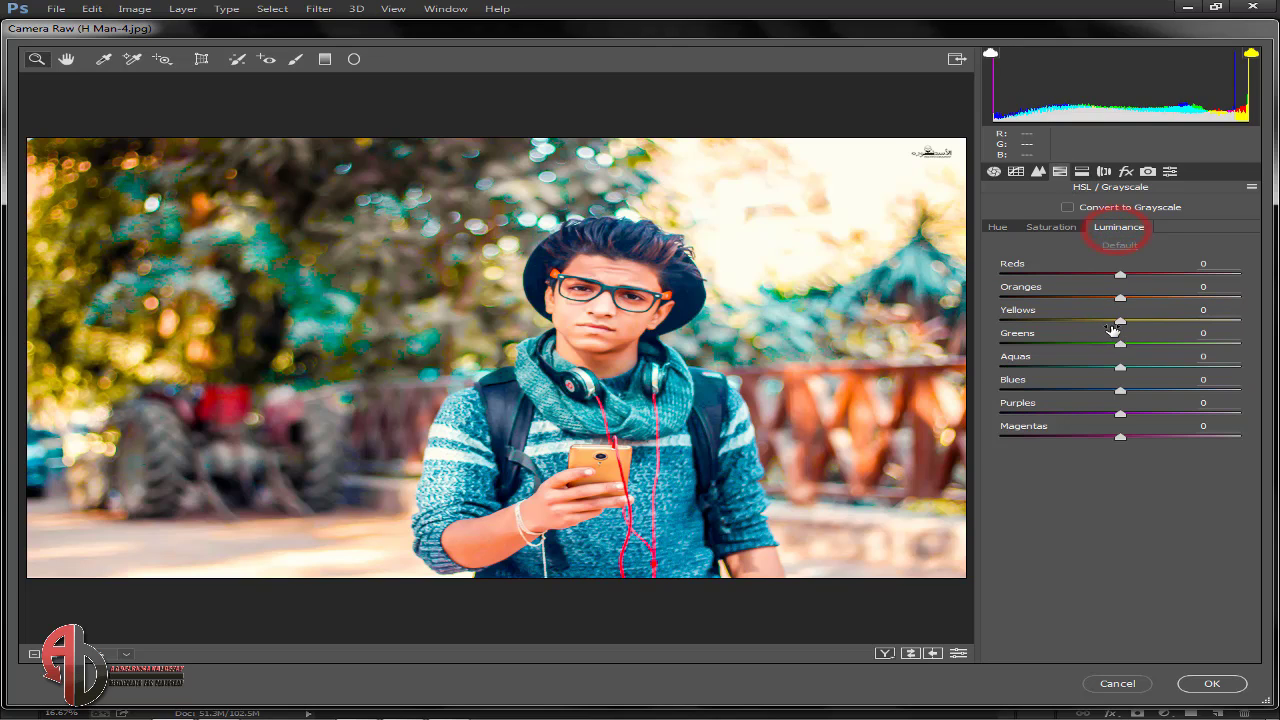
{"action": "left_click", "coordinate": [1119, 367]}
{"action": "left_click_drag", "start_coordinate": [1119, 367], "coordinate": [1155, 396]}
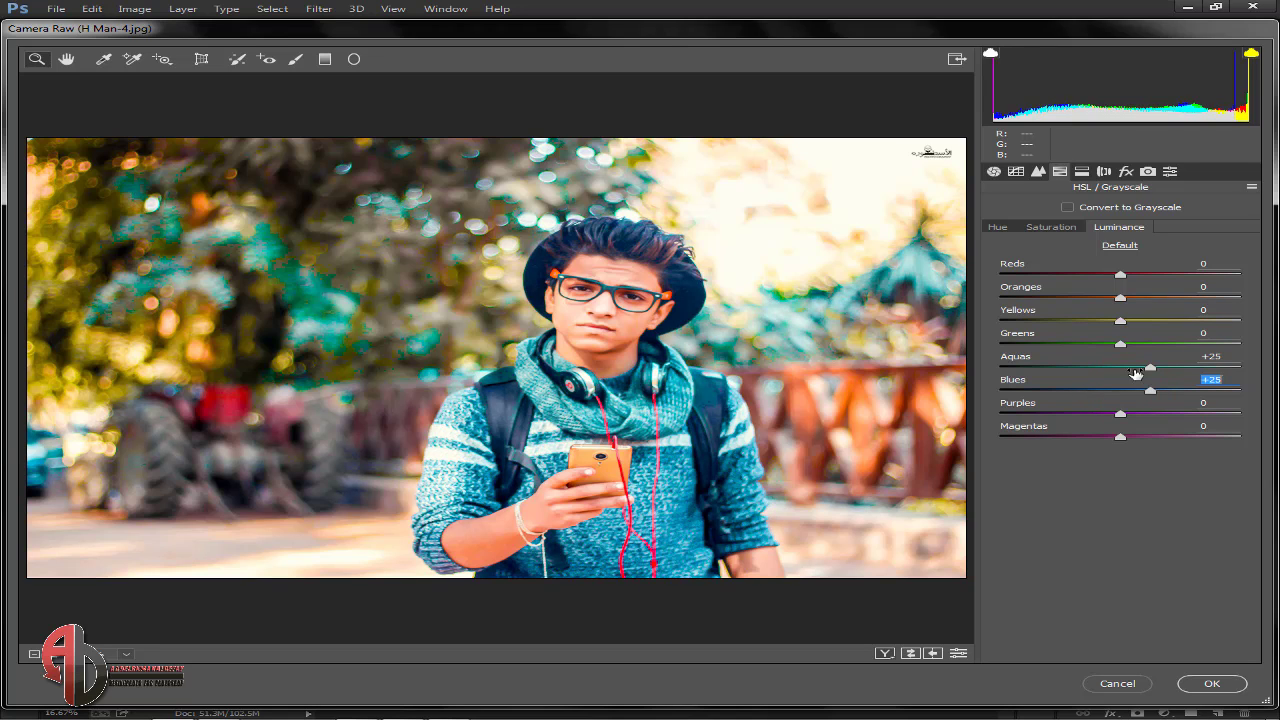
{"action": "left_click", "coordinate": [1123, 276]}
{"action": "left_click_drag", "start_coordinate": [1110, 276], "coordinate": [1147, 321]}
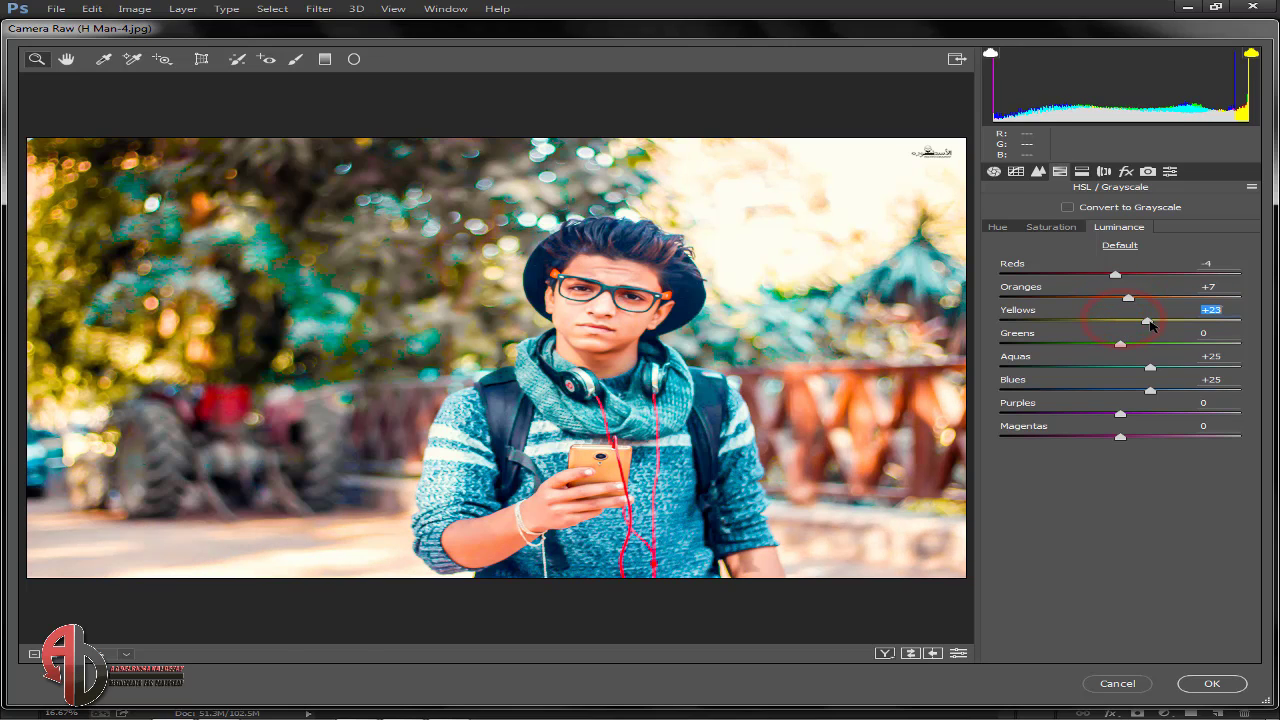
- Add a post-crop vignette with an Amount of -18
{"action": "left_click", "coordinate": [1082, 172]}
{"action": "left_click", "coordinate": [1123, 174]}
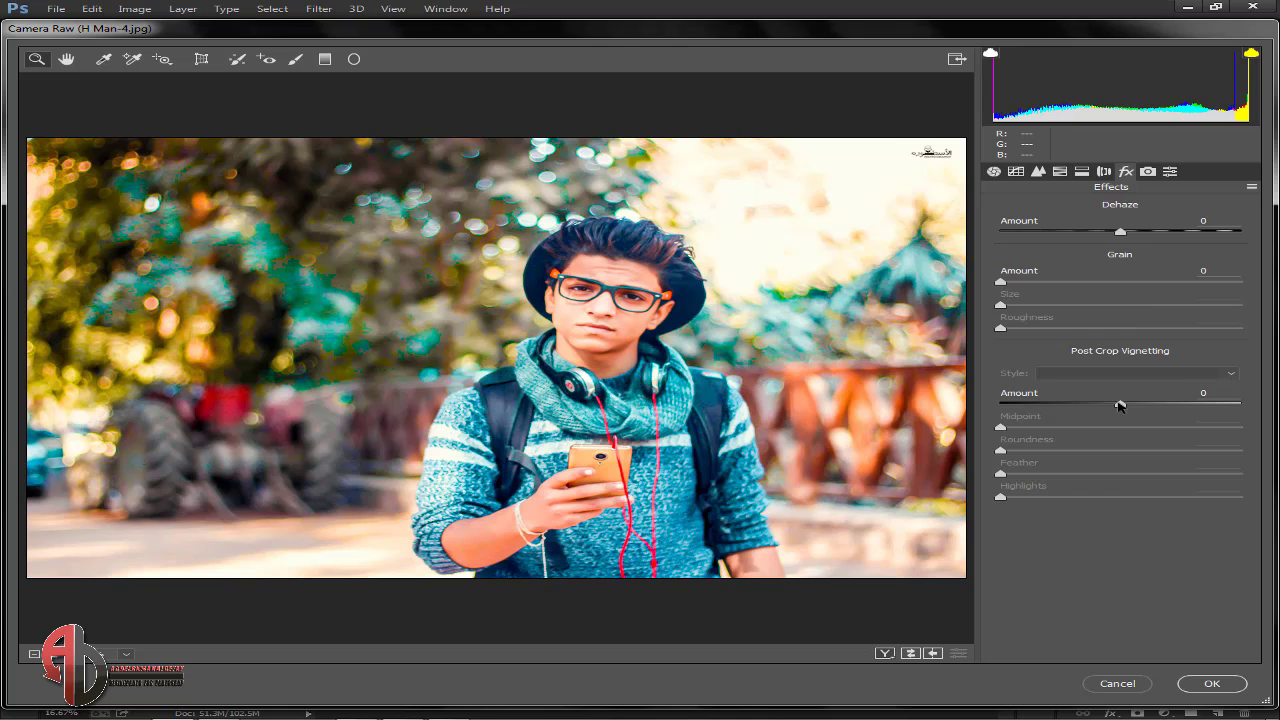
{"action": "left_click_drag", "start_coordinate": [1120, 404], "coordinate": [1097, 404]}
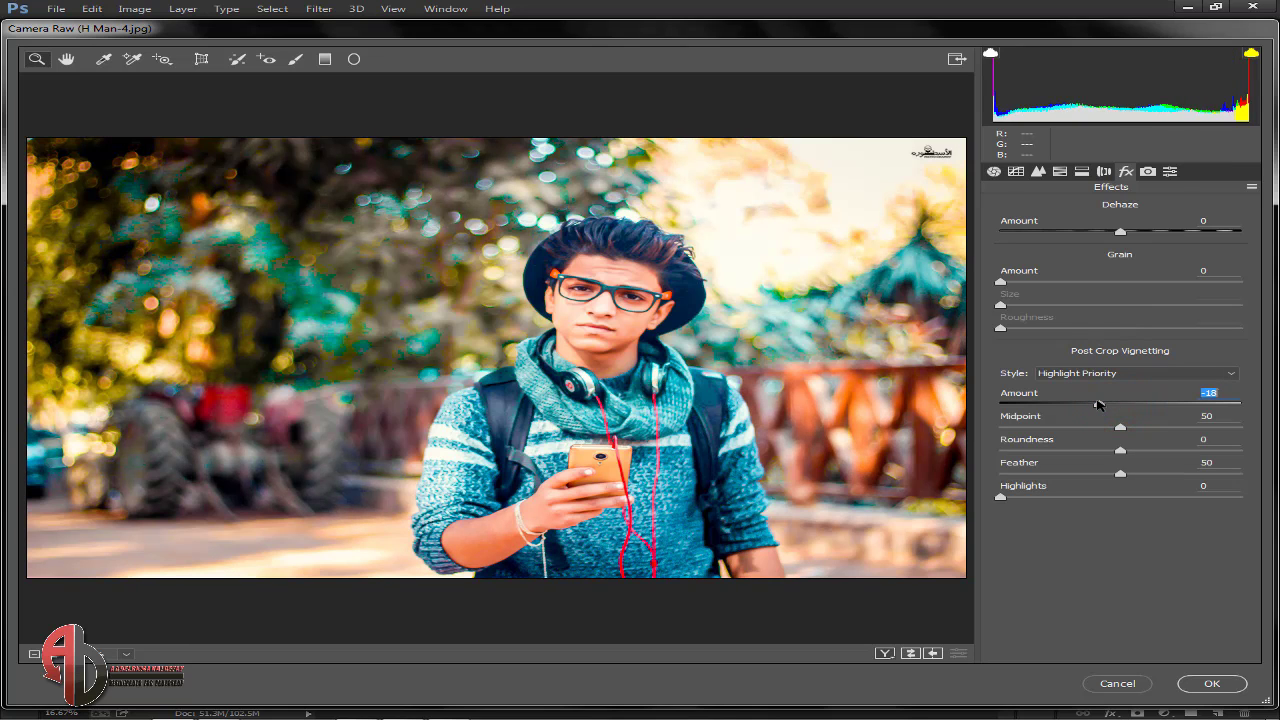
- In the camera calibration, set Blue Primary to hue -53, saturation -16 and Green Primary to hue +47, saturation +33
{"action": "left_click", "coordinate": [1147, 171]}
{"action": "left_click_drag", "start_coordinate": [1120, 436], "coordinate": [1057, 434]}
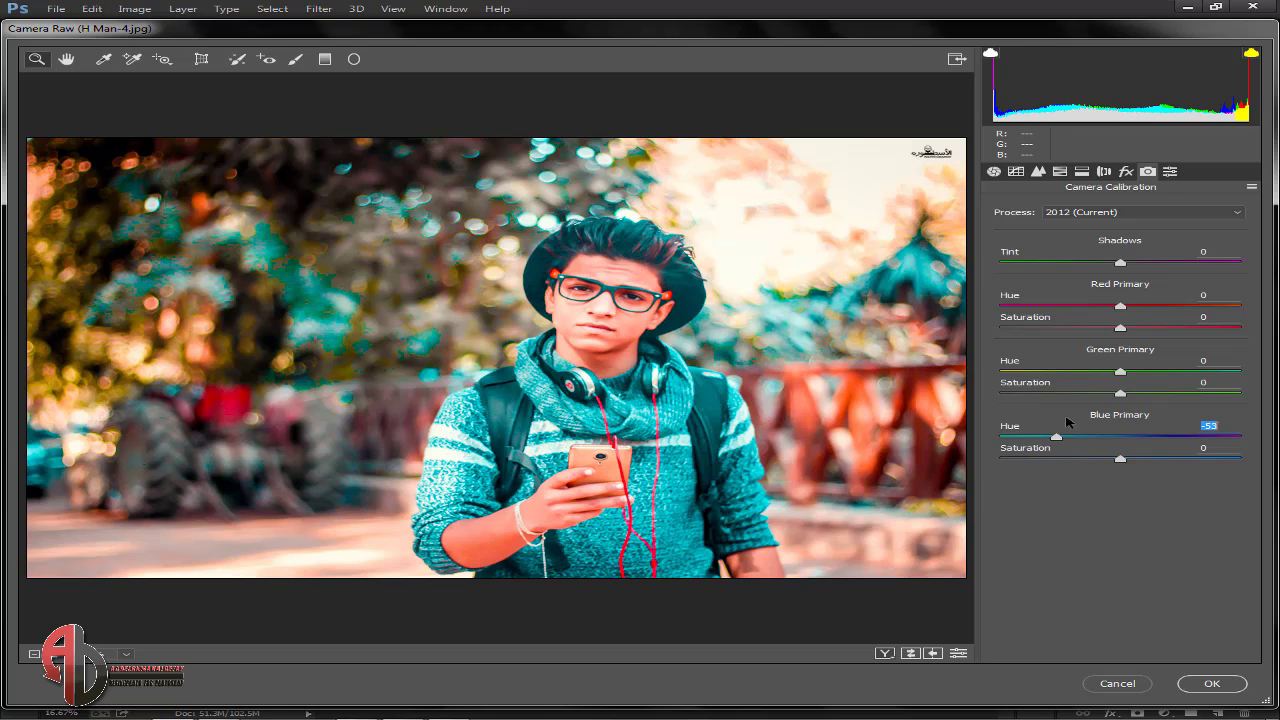
{"action": "left_click_drag", "start_coordinate": [1125, 465], "coordinate": [1102, 462]}
{"action": "left_click_drag", "start_coordinate": [1120, 372], "coordinate": [1162, 396]}
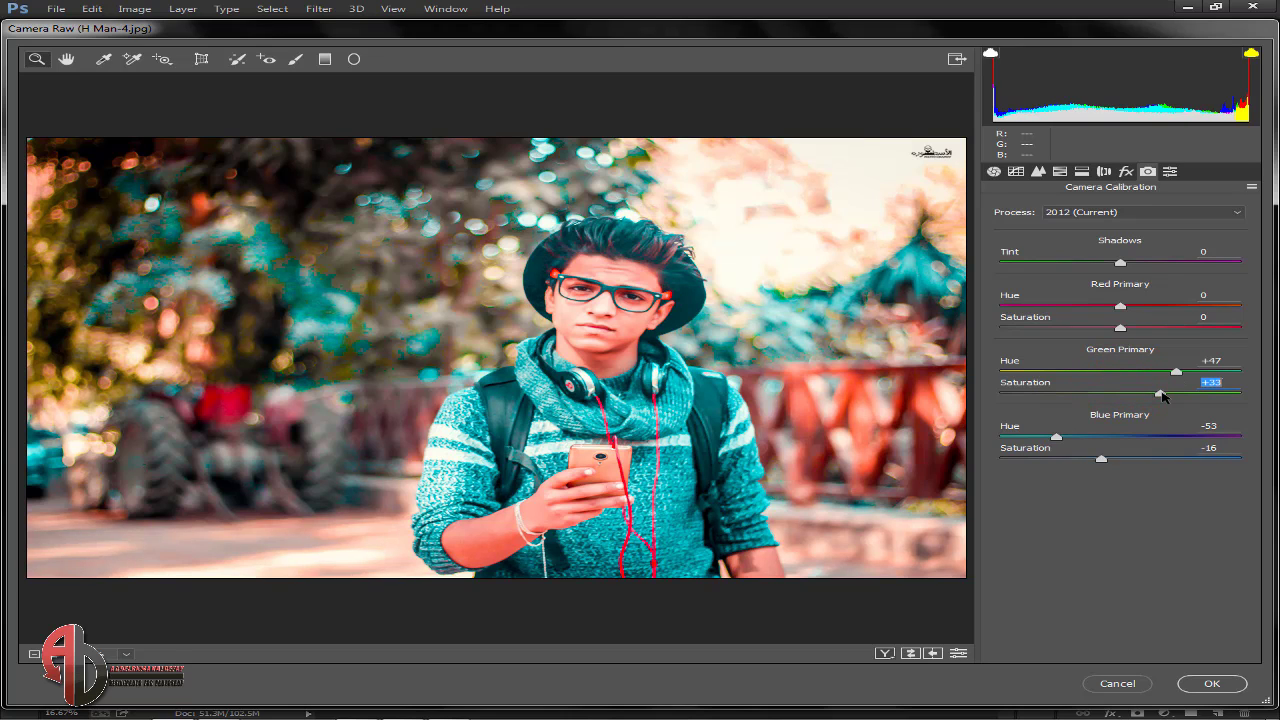
- Set the camera calibration's Red Primary hue to +44 and saturation to +28
{"action": "left_click_drag", "start_coordinate": [1120, 306], "coordinate": [1145, 332]}
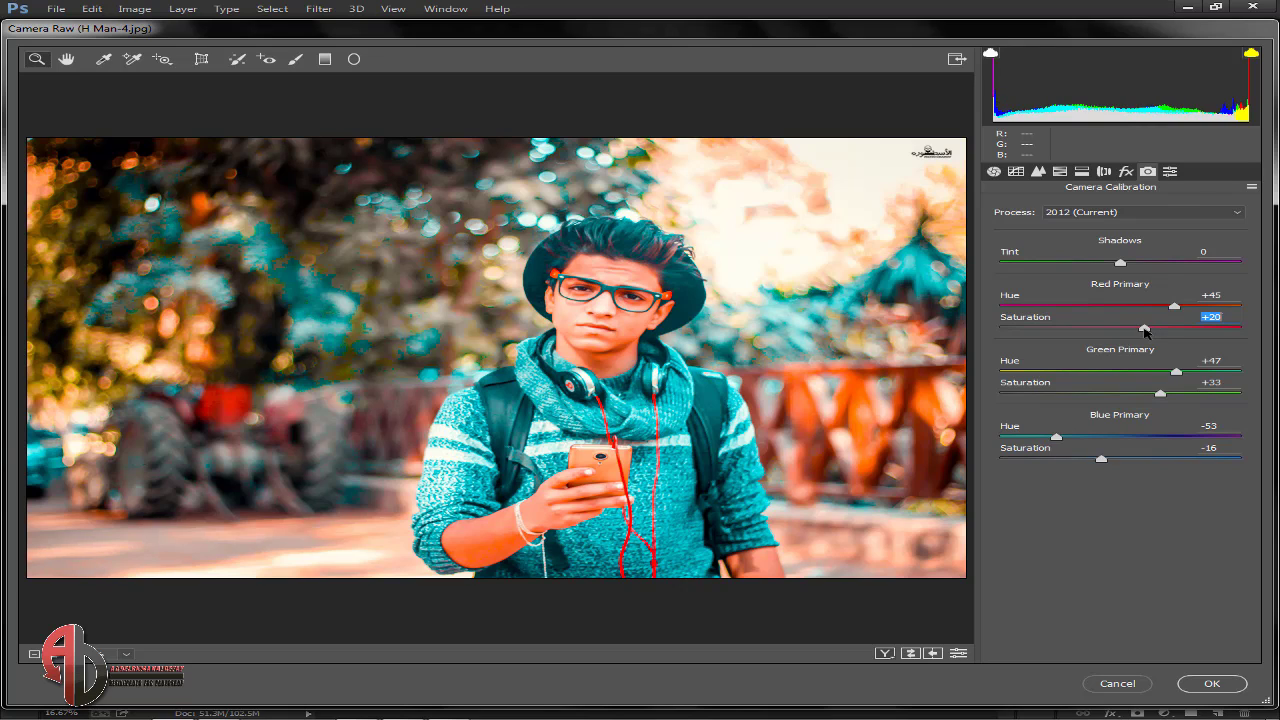
{"action": "left_click_drag", "start_coordinate": [1145, 332], "coordinate": [1101, 332]}
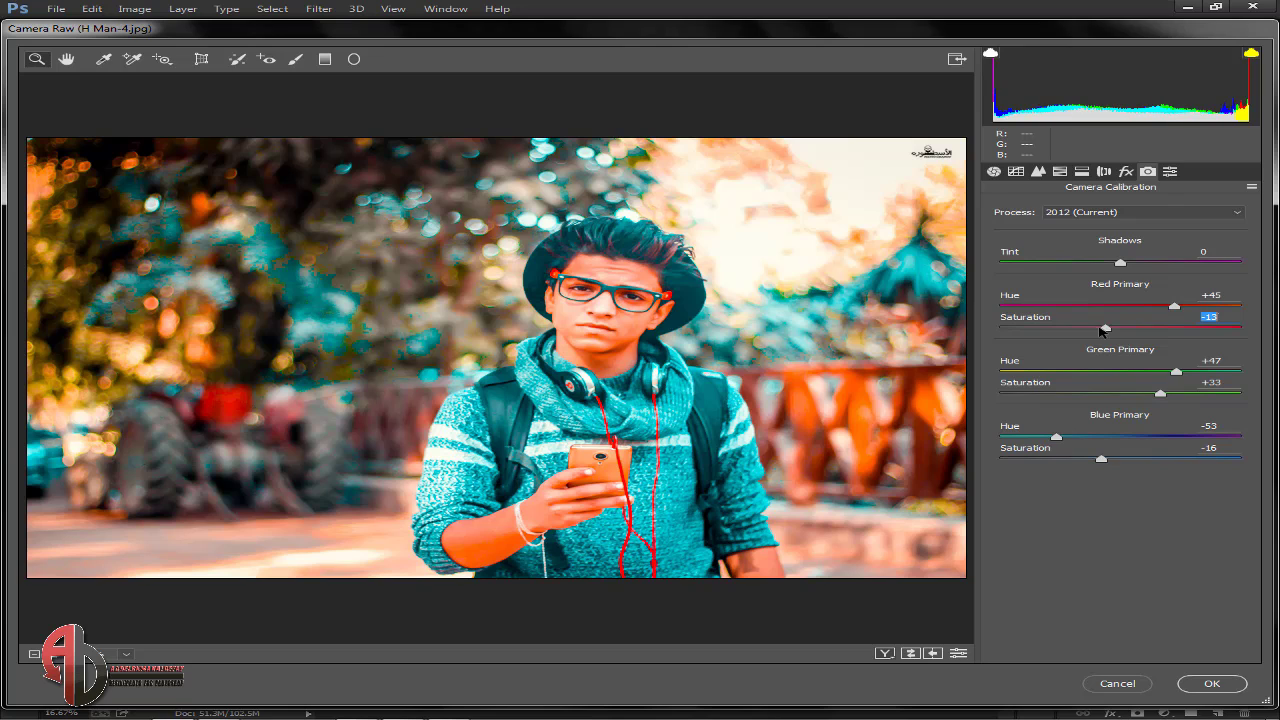
{"action": "left_click_drag", "start_coordinate": [1175, 311], "coordinate": [1150, 336]}
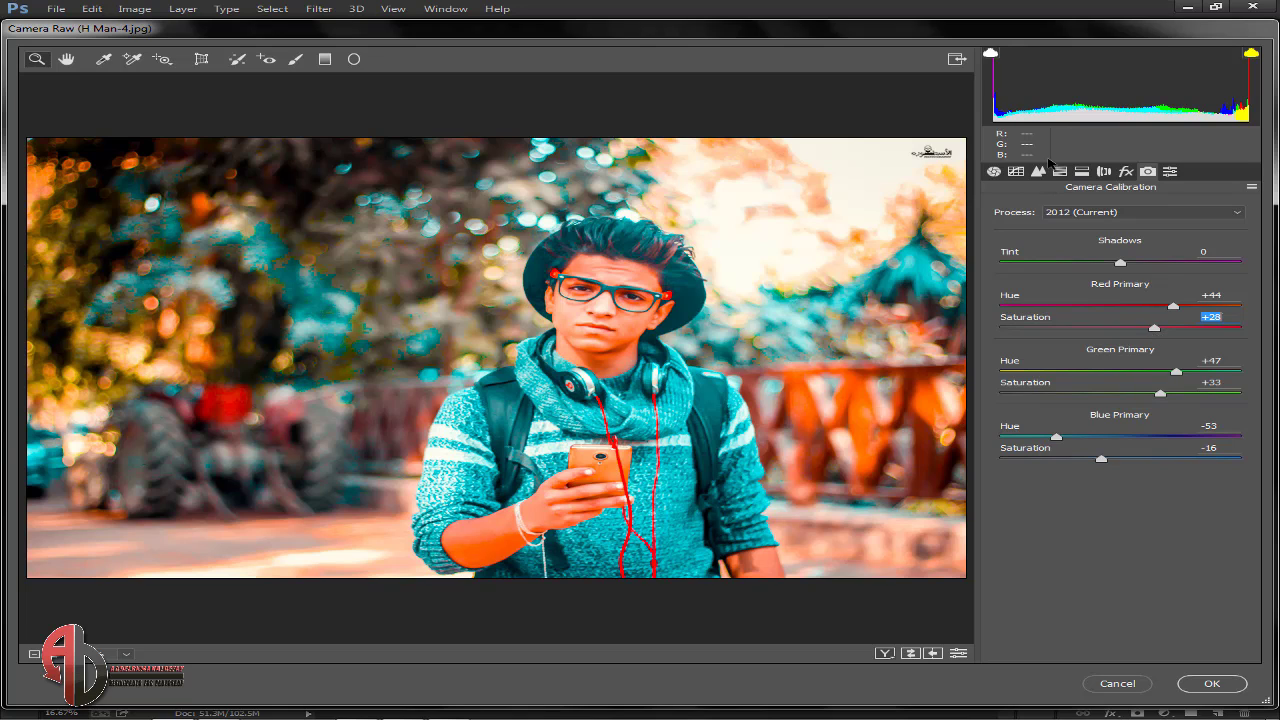
- Set the HSL Yellows luminance to -8 and the saturation to Reds -2 and Oranges -11
{"action": "left_click", "coordinate": [1083, 173]}
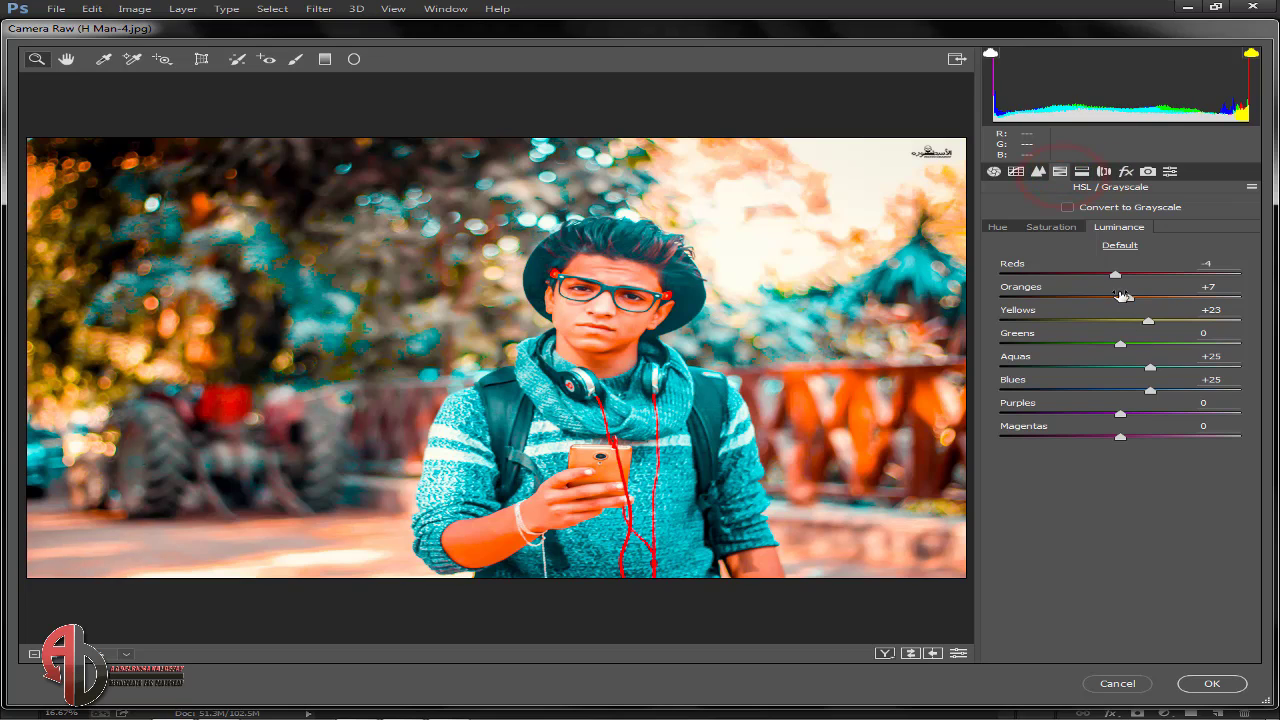
{"action": "left_click_drag", "start_coordinate": [1146, 318], "coordinate": [1115, 320]}
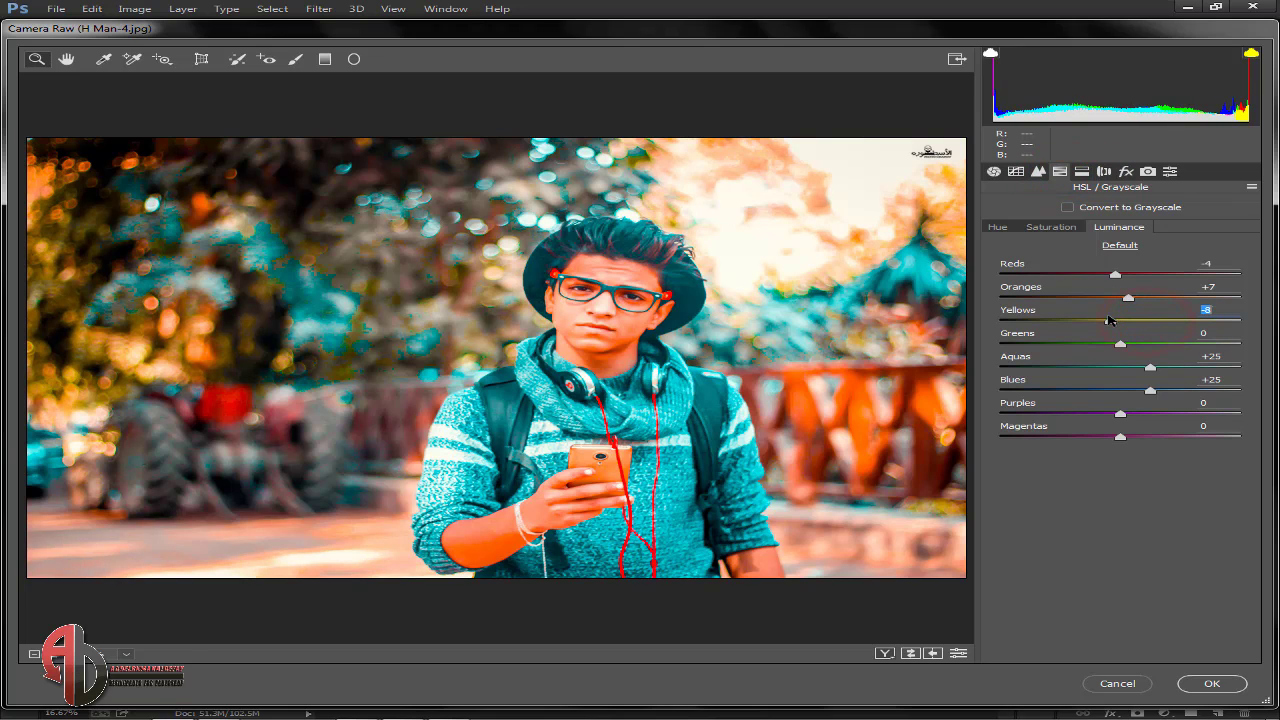
{"action": "left_click", "coordinate": [1051, 227]}
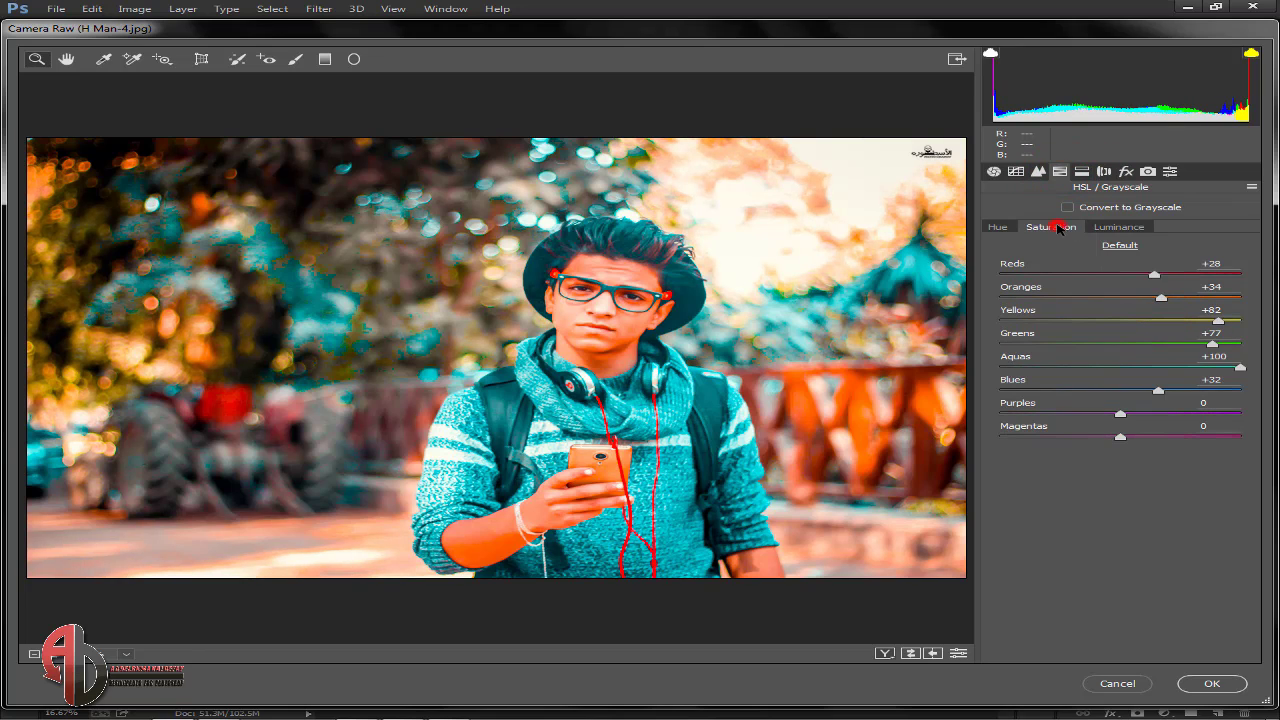
{"action": "mouse_move", "coordinate": [1155, 276]}
{"action": "left_mouse_down"}
{"action": "mouse_move", "coordinate": [1095, 278]}
{"action": "mouse_move", "coordinate": [1158, 298]}
{"action": "mouse_move", "coordinate": [1108, 300]}
{"action": "left_mouse_up"}
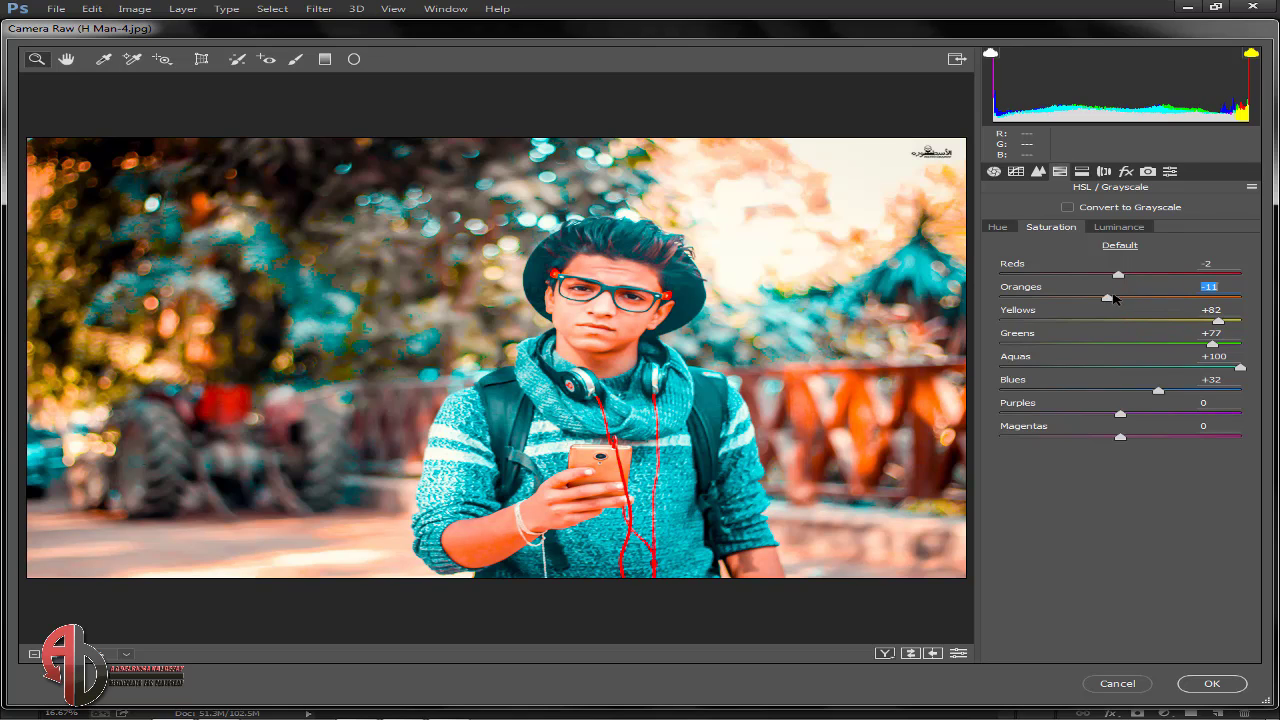
- Set the HSL Oranges hue to -20 and apply the Camera Raw Filter to the layer
{"action": "left_click", "coordinate": [998, 227]}
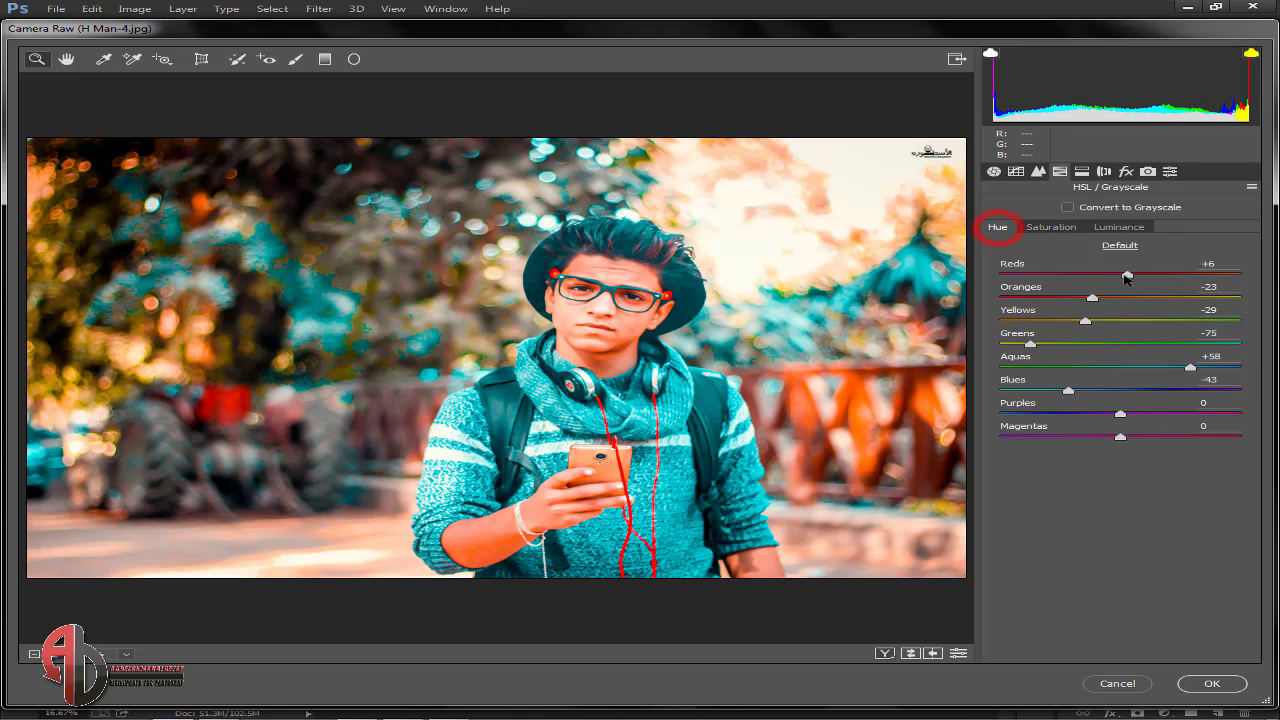
{"action": "mouse_move", "coordinate": [1098, 299]}
{"action": "left_mouse_down"}
{"action": "mouse_move", "coordinate": [1128, 303]}
{"action": "mouse_move", "coordinate": [1103, 298]}
{"action": "left_mouse_up"}
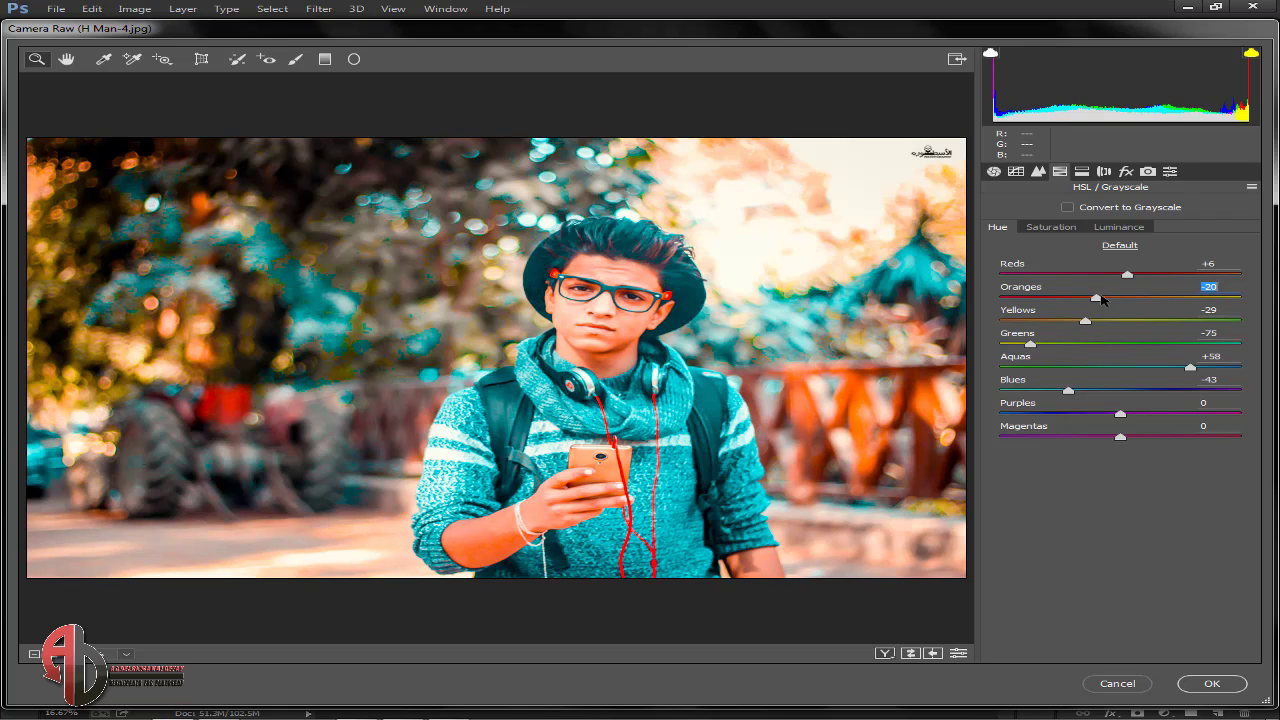
{"action": "left_click", "coordinate": [1215, 687]}
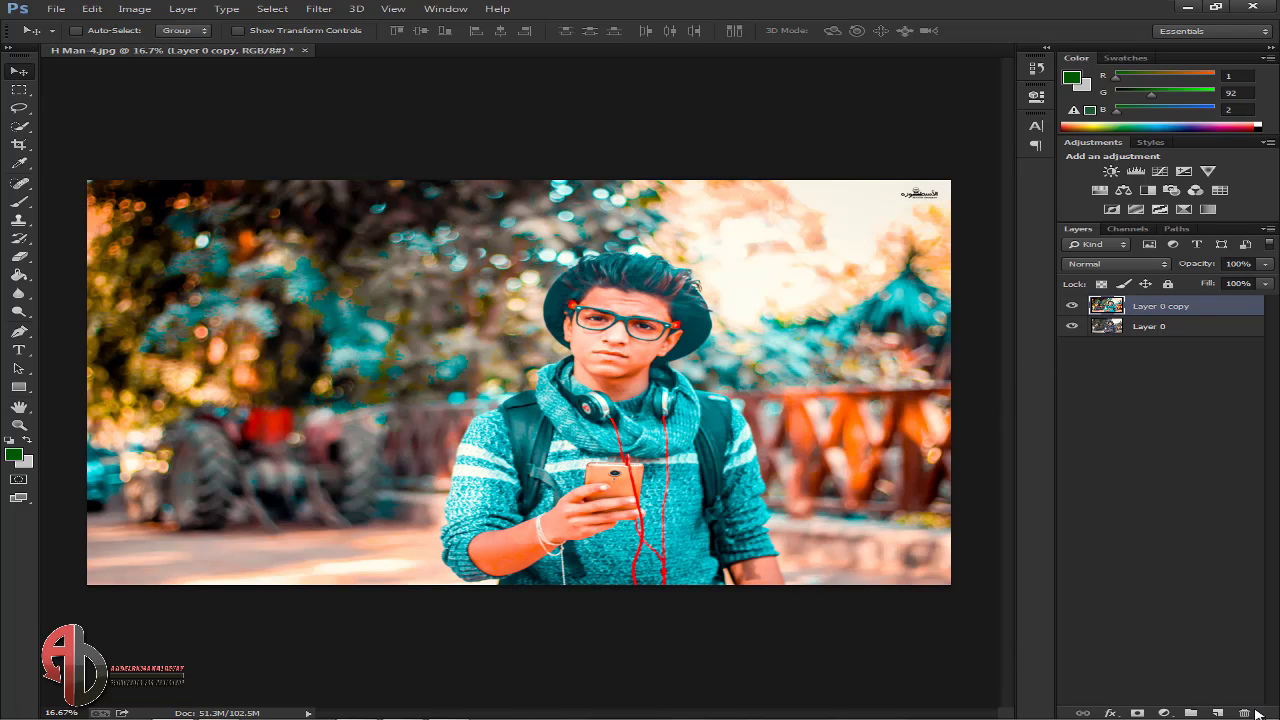
{"action": "mouse_move", "coordinate": [1110, 650]}
{"action": "left_click", "coordinate": [1137, 713]}
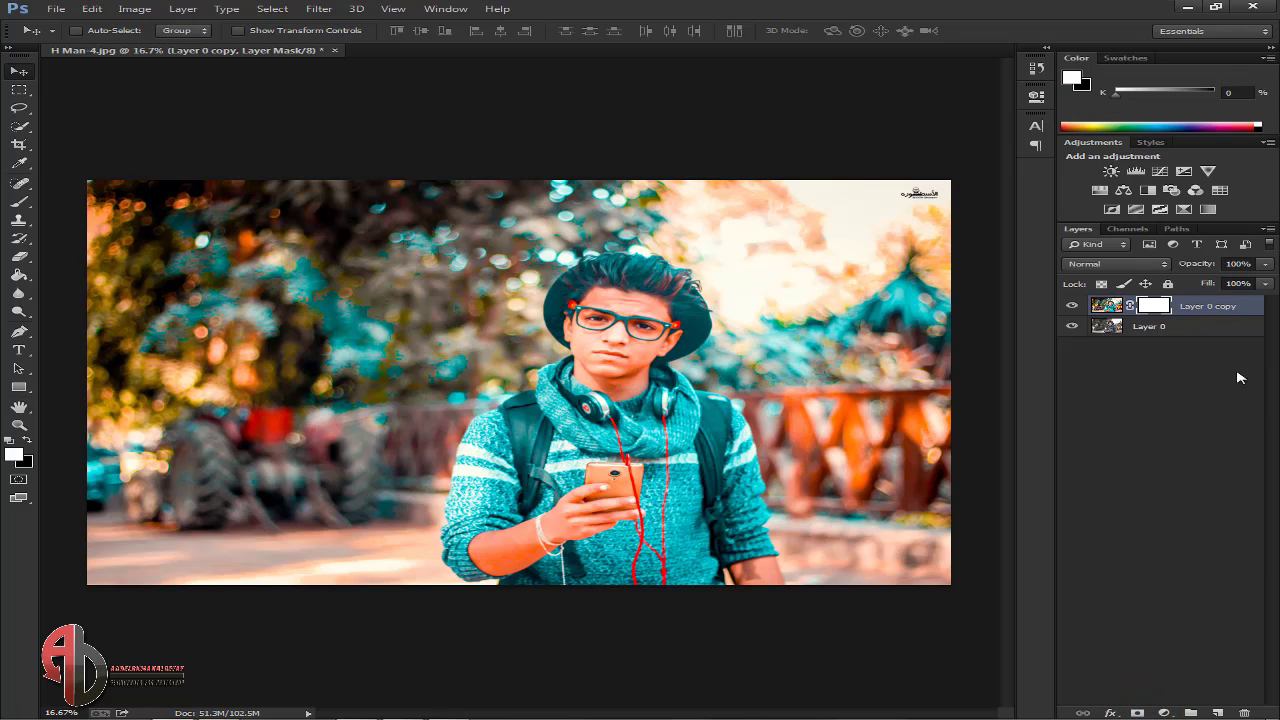
{"action": "right_click", "coordinate": [1153, 308]}
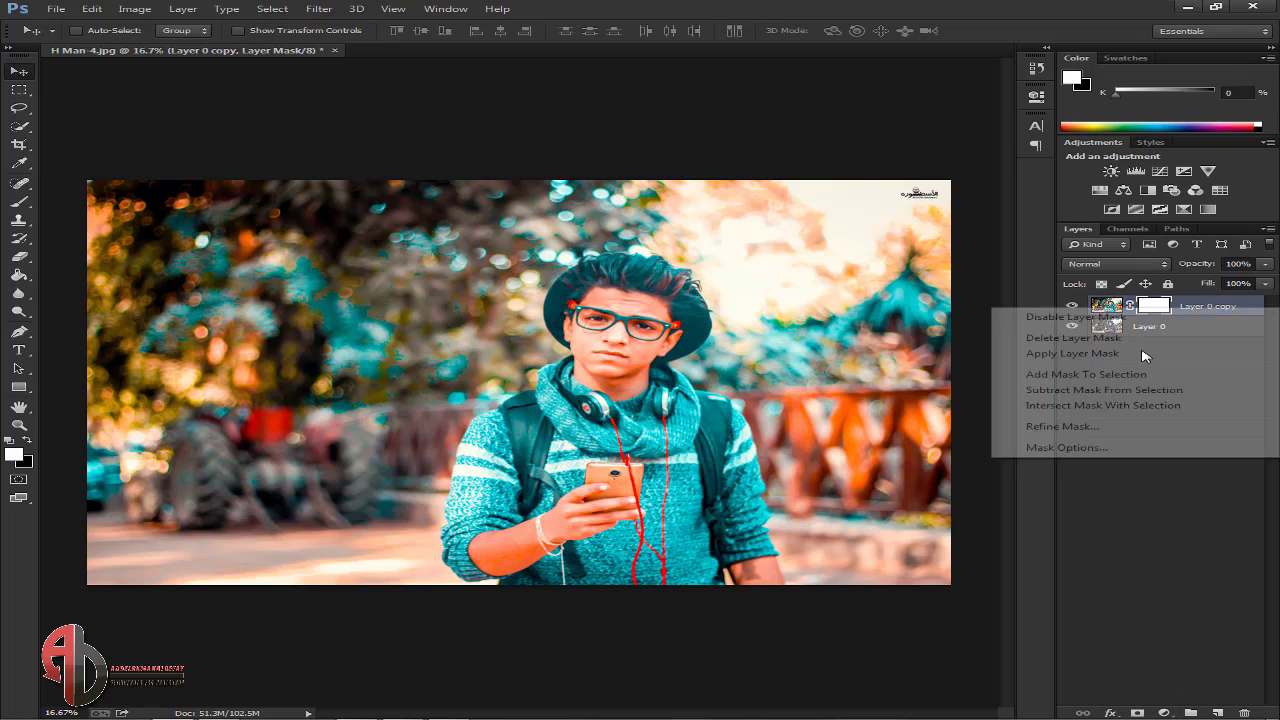
{"action": "left_click", "coordinate": [1040, 340]}
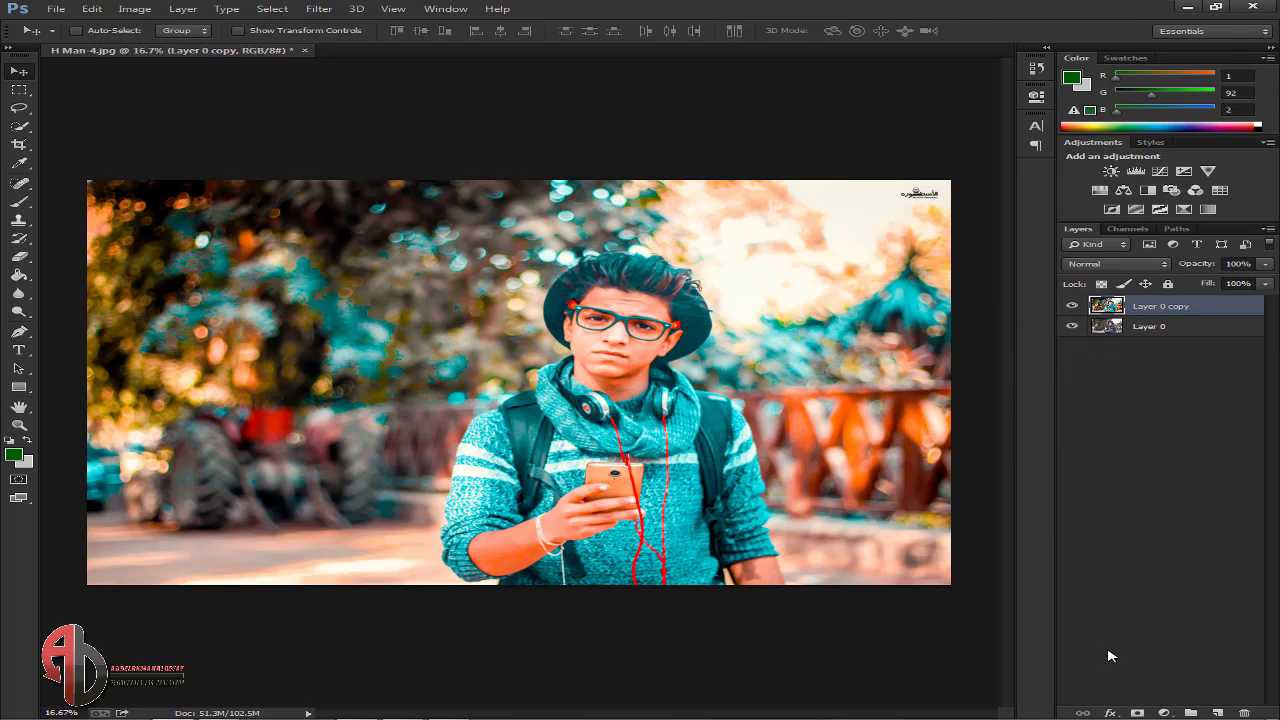
- Apply the Viveza 2 filter with global Brightness 10%, Contrast -4% and Structure 16%
{"action": "left_click", "coordinate": [319, 9]}
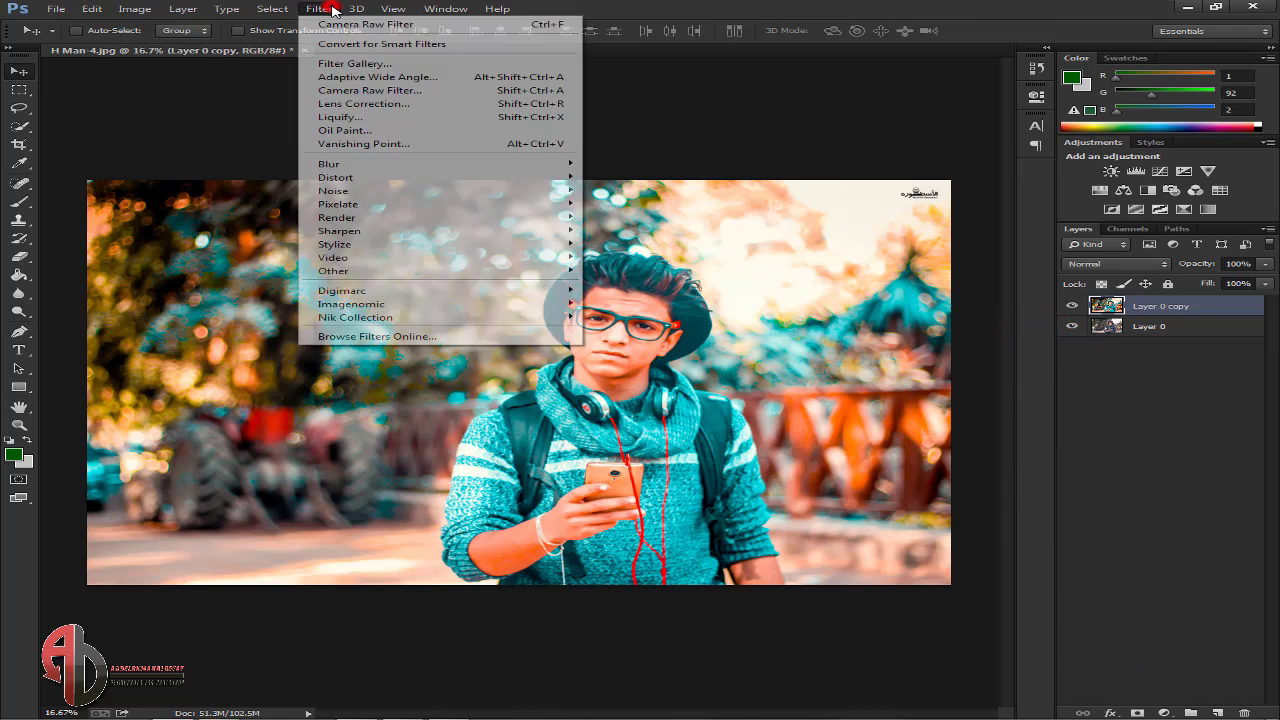
{"action": "mouse_move", "coordinate": [557, 317]}
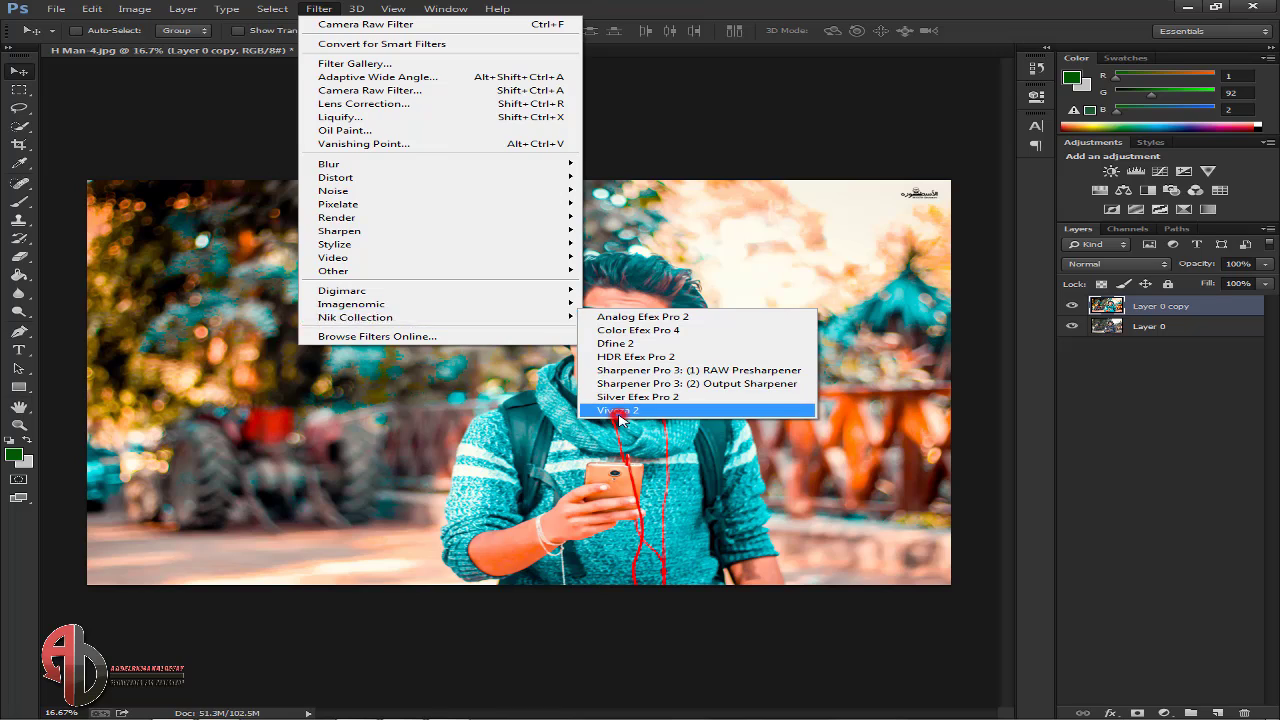
{"action": "left_click", "coordinate": [612, 414]}
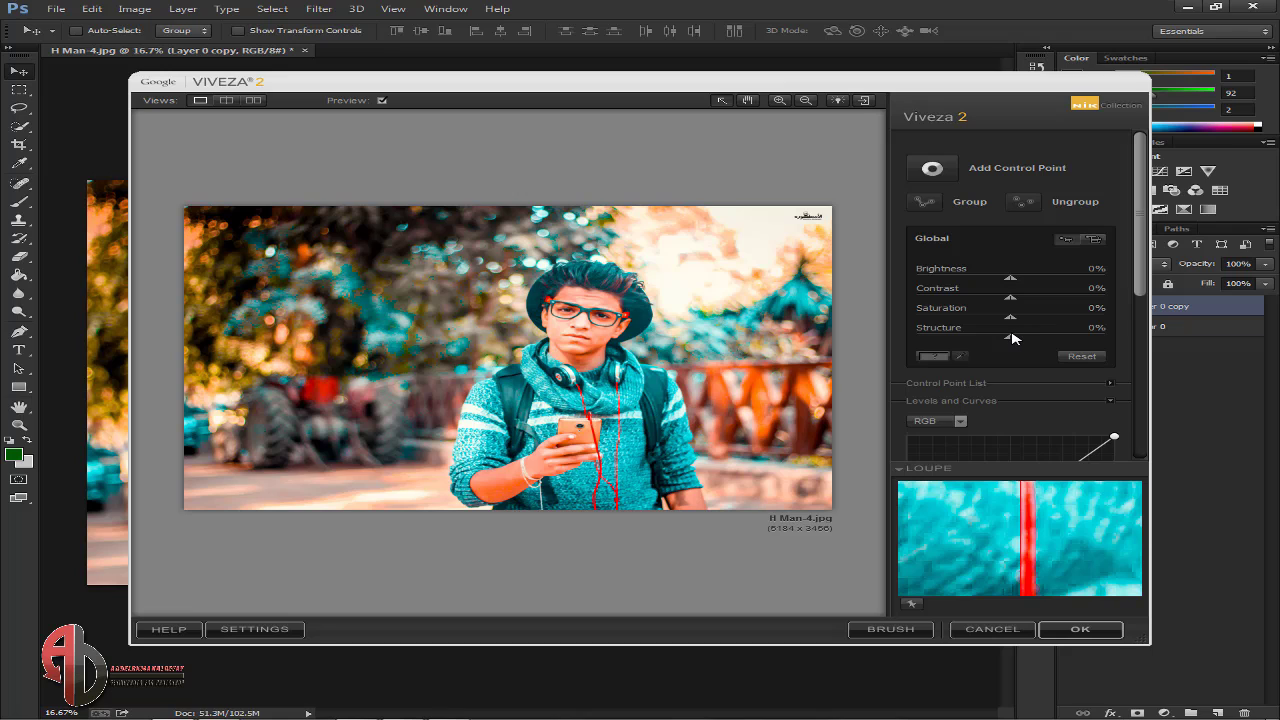
{"action": "mouse_move", "coordinate": [1010, 337]}
{"action": "left_mouse_down"}
{"action": "mouse_move", "coordinate": [1070, 341]}
{"action": "mouse_move", "coordinate": [1023, 338]}
{"action": "left_mouse_up"}
{"action": "left_click_drag", "start_coordinate": [1030, 337], "coordinate": [1023, 335]}
{"action": "mouse_move", "coordinate": [1010, 278]}
{"action": "left_mouse_down"}
{"action": "mouse_move", "coordinate": [1025, 282]}
{"action": "mouse_move", "coordinate": [996, 296]}
{"action": "left_mouse_up"}
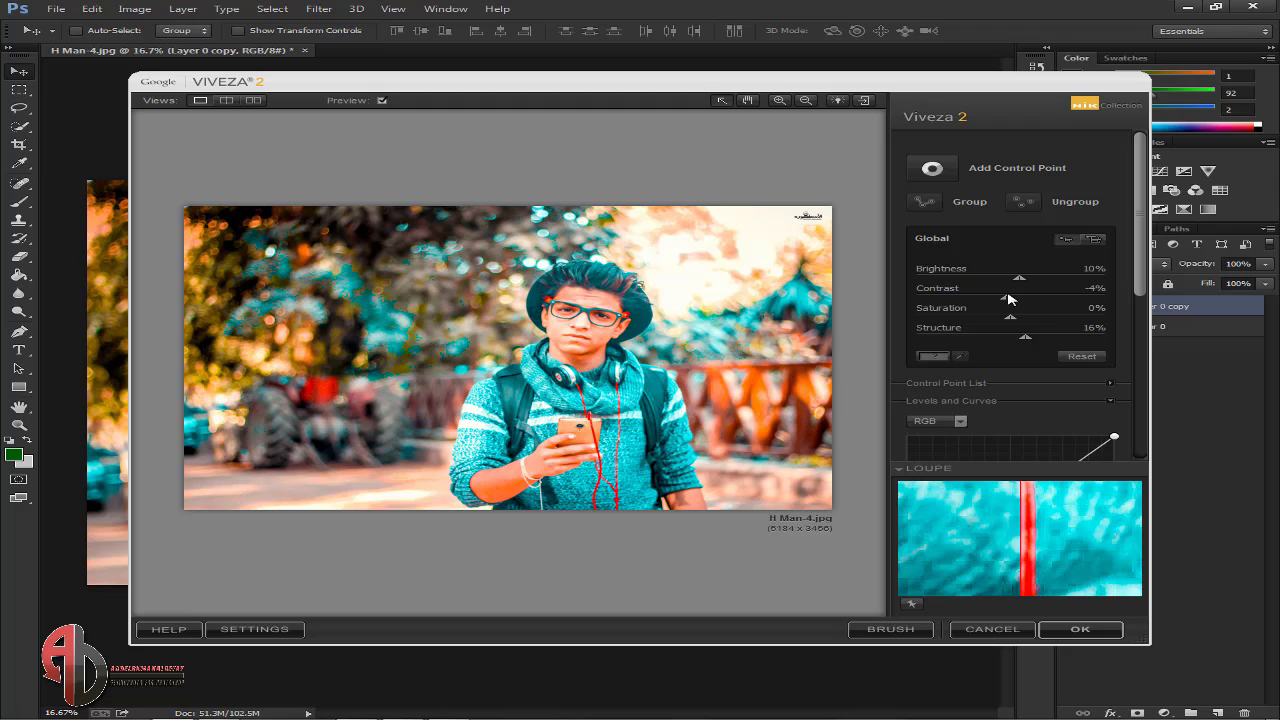
{"action": "left_click", "coordinate": [1092, 628]}
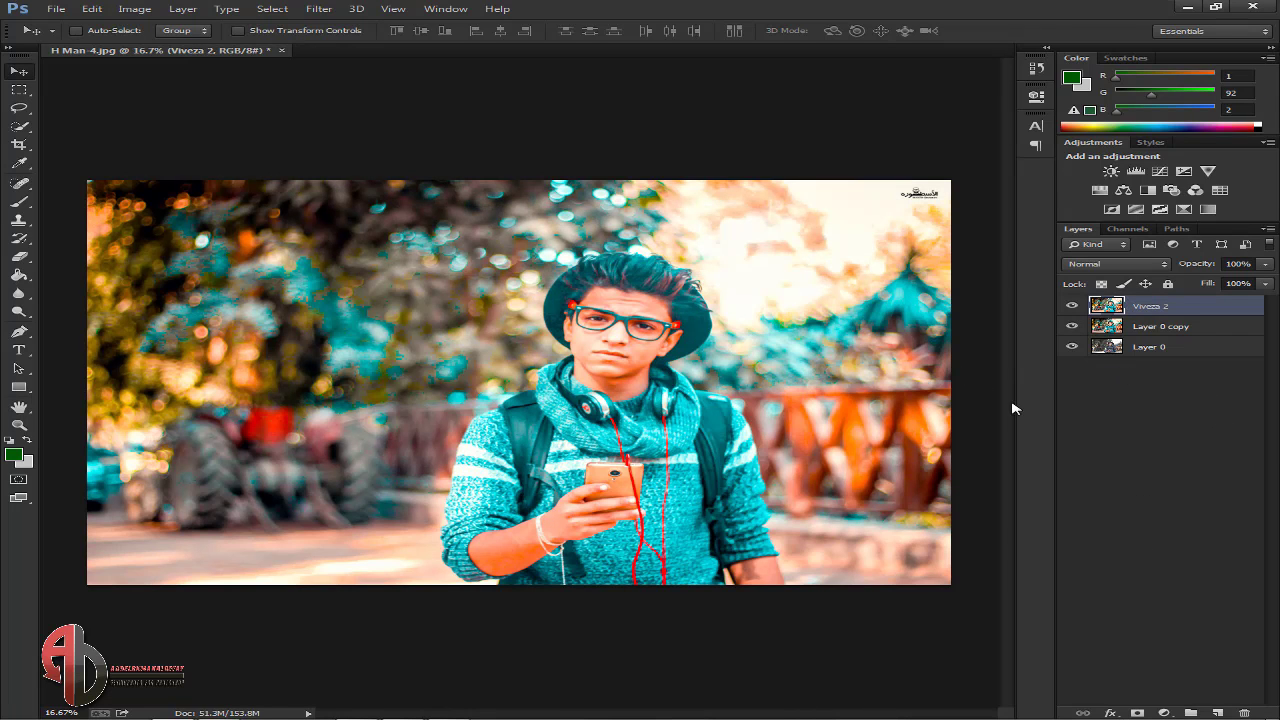
- Add a Color Lookup adjustment layer above the Viveza 2 layer, trying several 3DLUT files and choosing FallColors.look
{"action": "left_click", "coordinate": [1168, 712]}
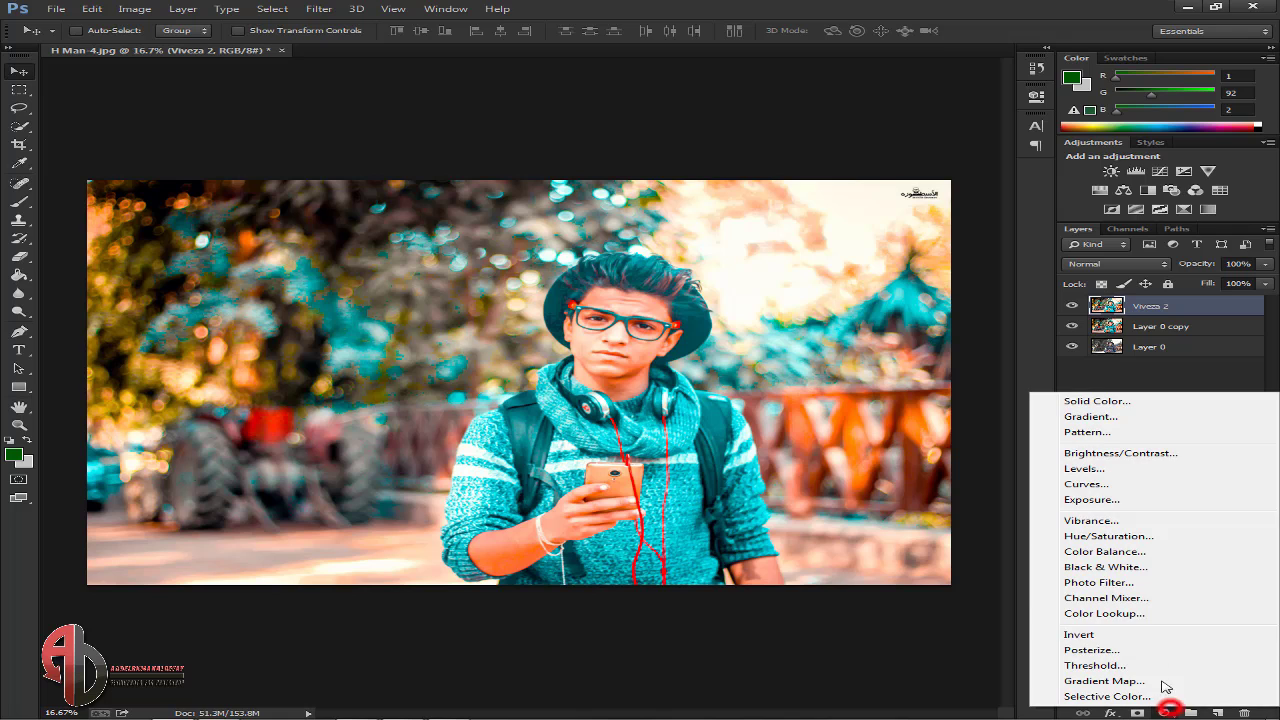
{"action": "left_click", "coordinate": [1146, 613]}
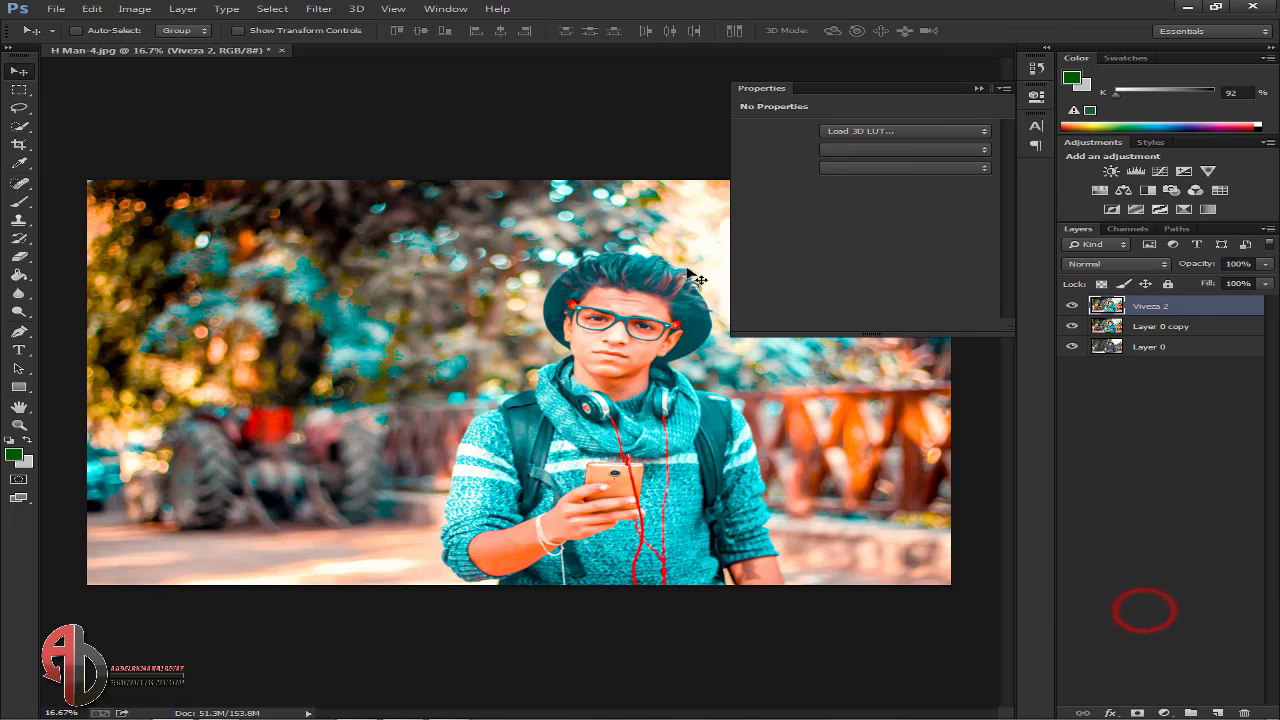
{"action": "left_click", "coordinate": [850, 130]}
{"action": "left_click", "coordinate": [871, 233]}
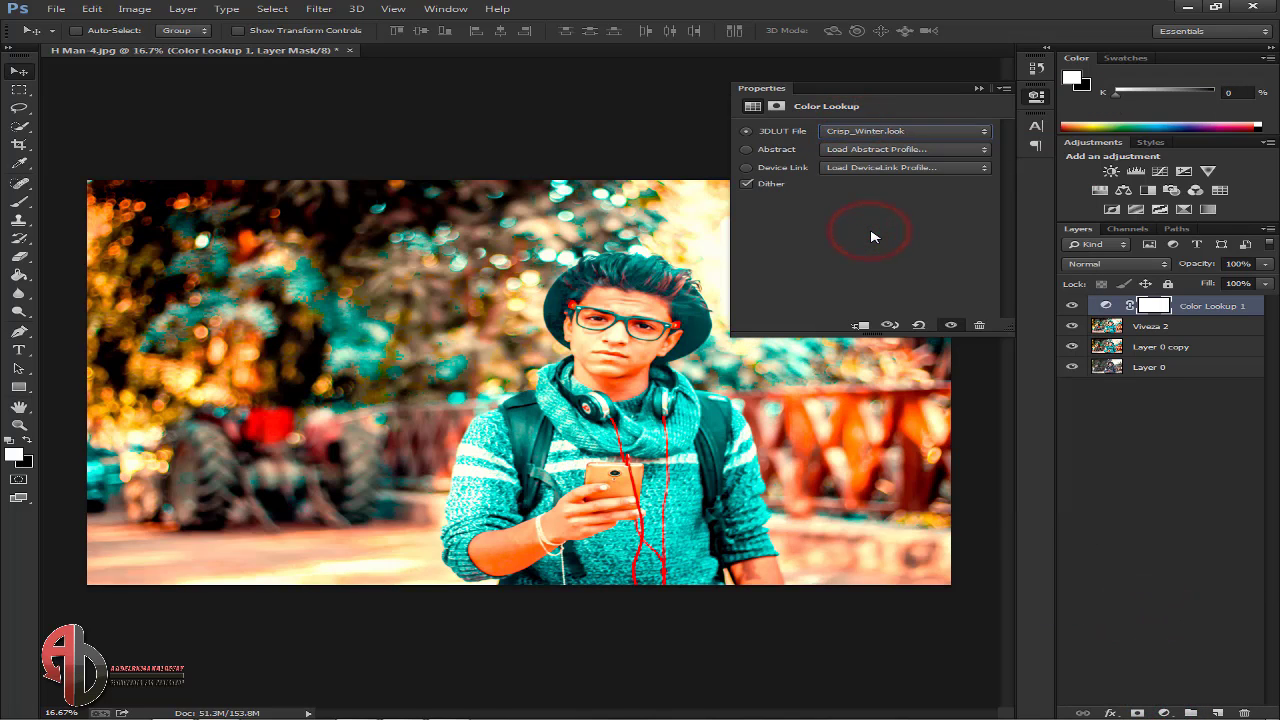
{"action": "key", "text": "Down"}
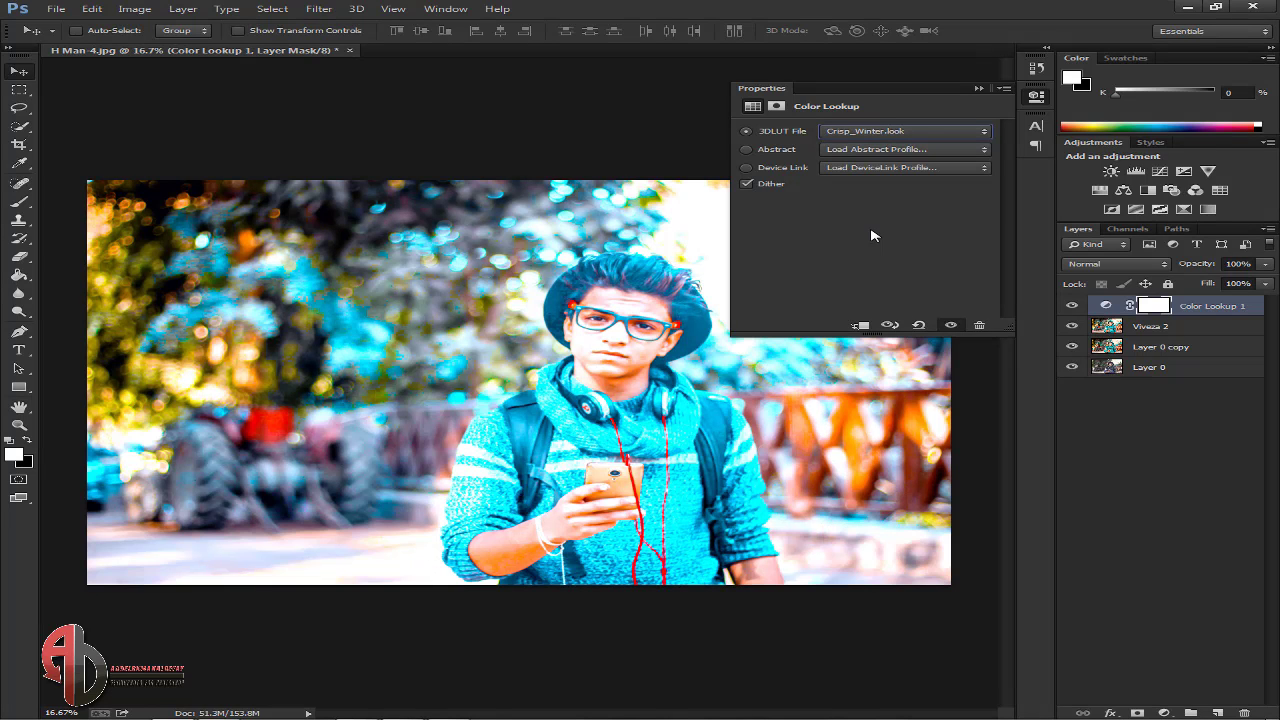
{"action": "key", "text": "Up"}
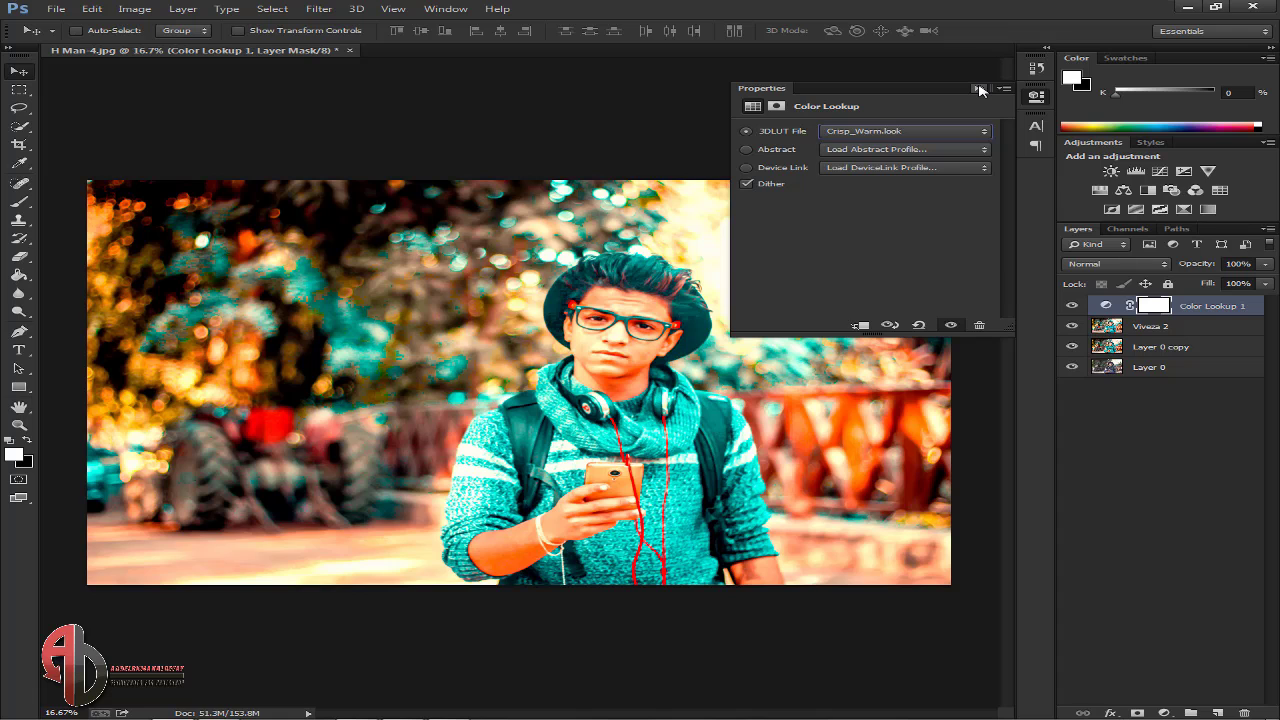
{"action": "key", "text": "Down"}
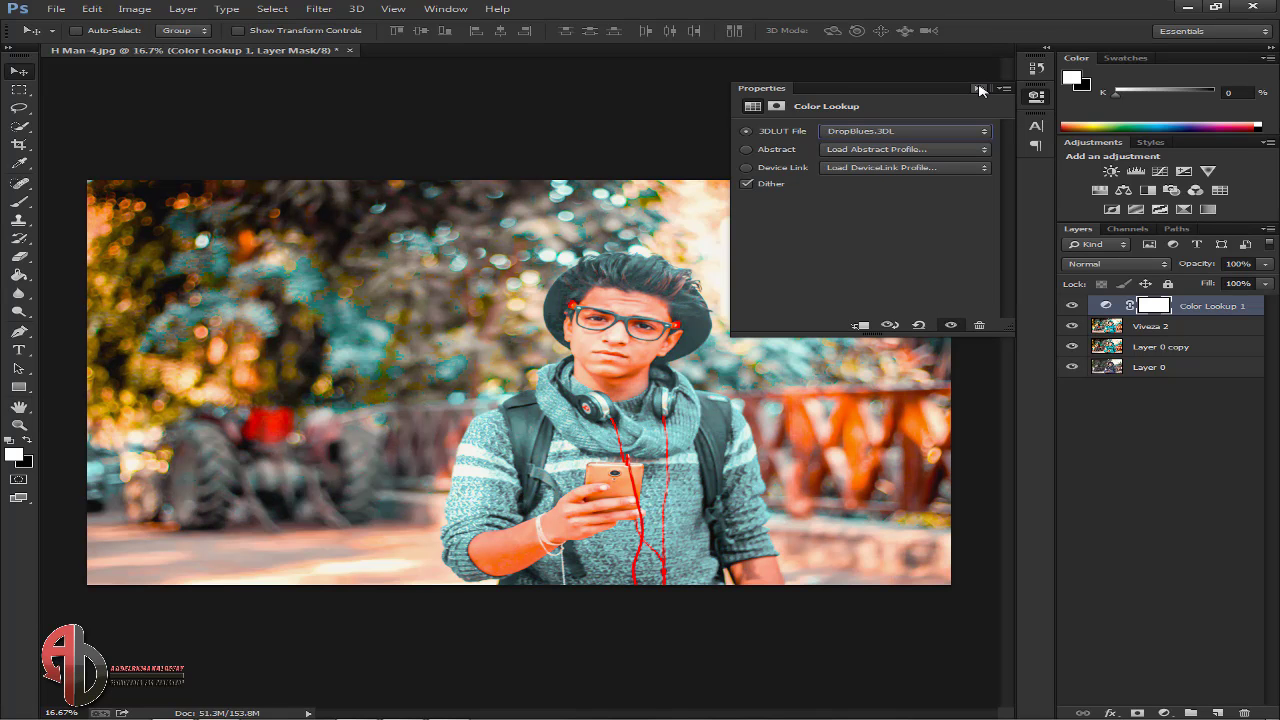
{"action": "key", "text": "Down"}
{"action": "key", "text": "Down"}
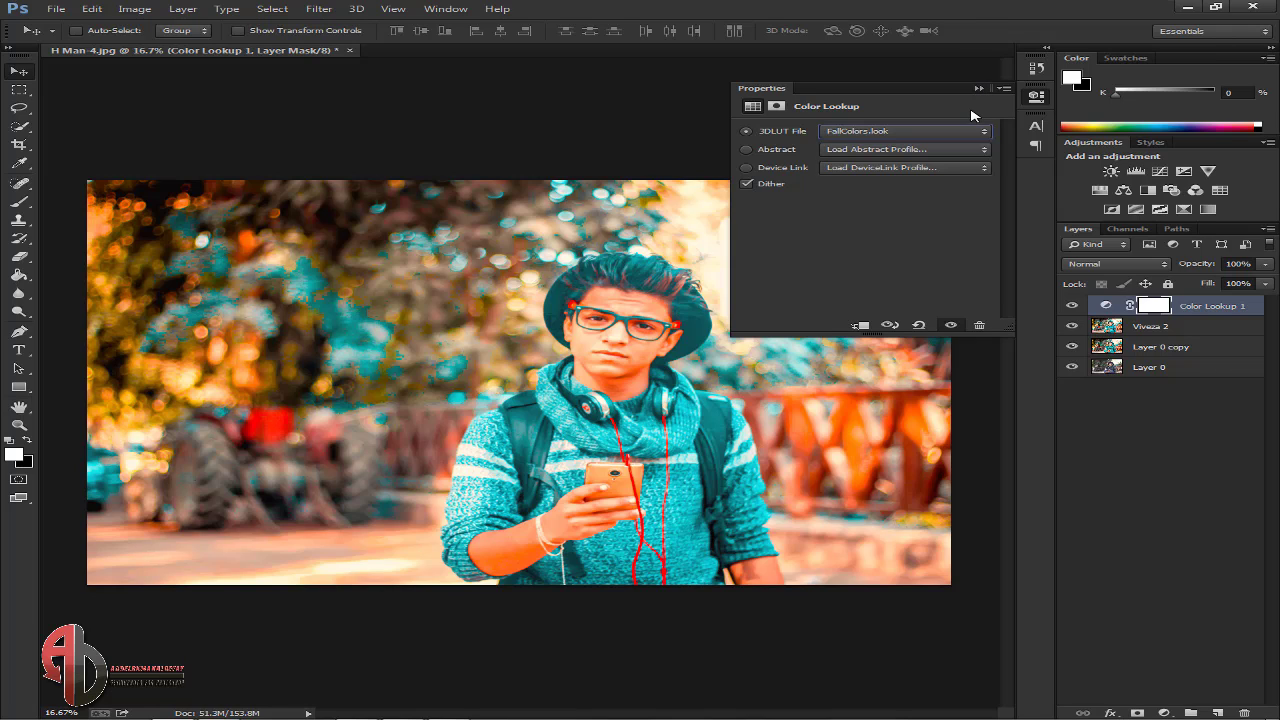
{"action": "left_click", "coordinate": [974, 89]}
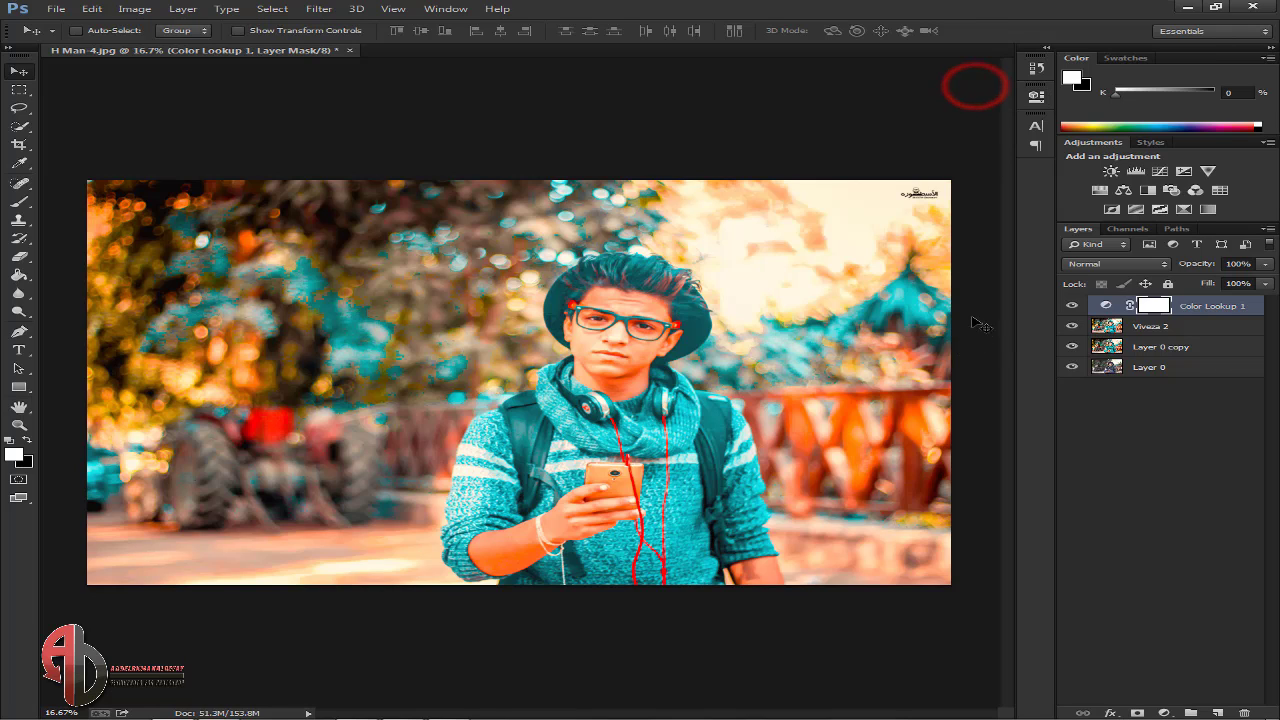
- Add a second mask to the Color Lookup 1 layer and set up a soft round brush with black as the foreground colour
{"action": "left_click", "coordinate": [1137, 713]}
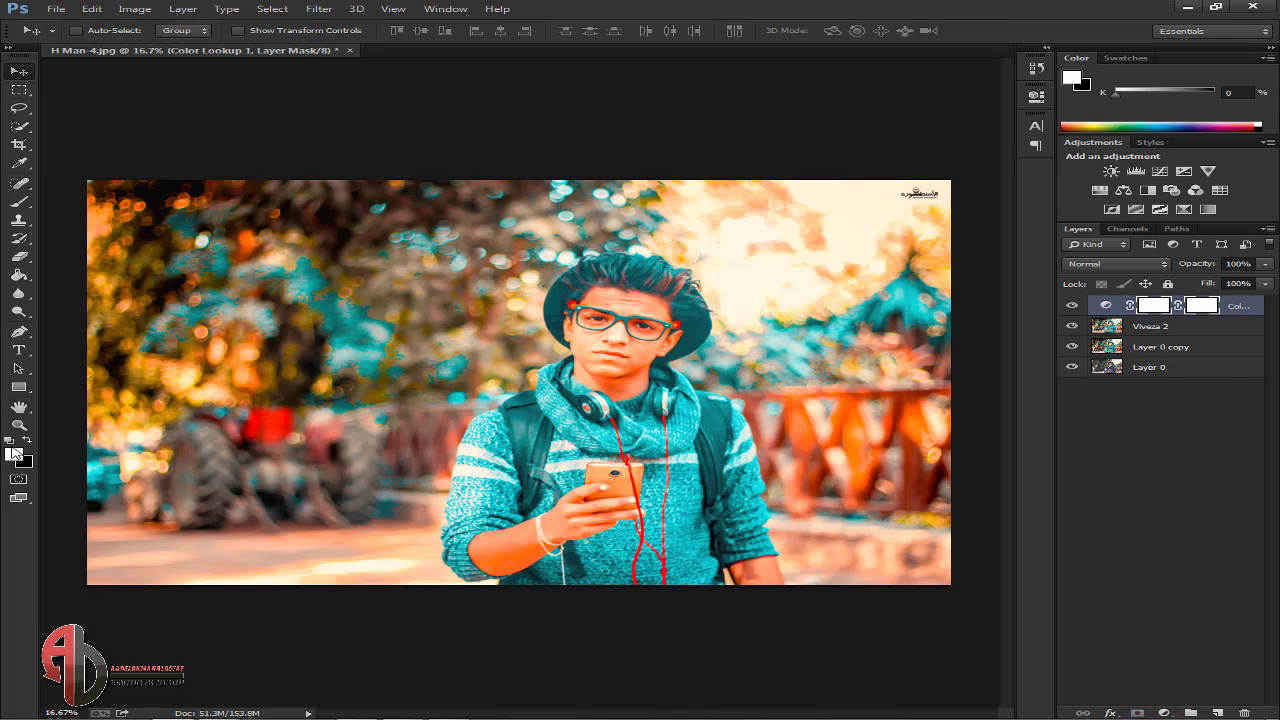
{"action": "left_click", "coordinate": [27, 441]}
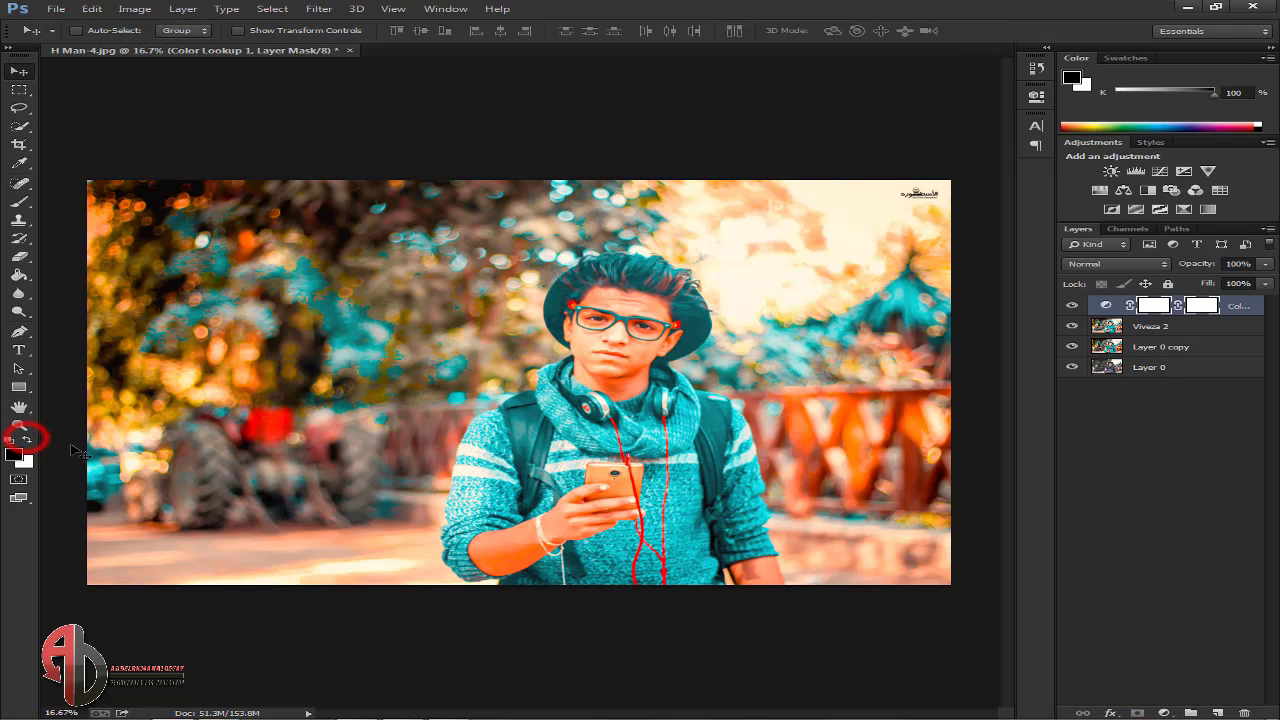
{"action": "left_click", "coordinate": [17, 204]}
{"action": "scroll", "coordinate": [600, 315], "scroll_direction": "up", "scroll_amount": 4}
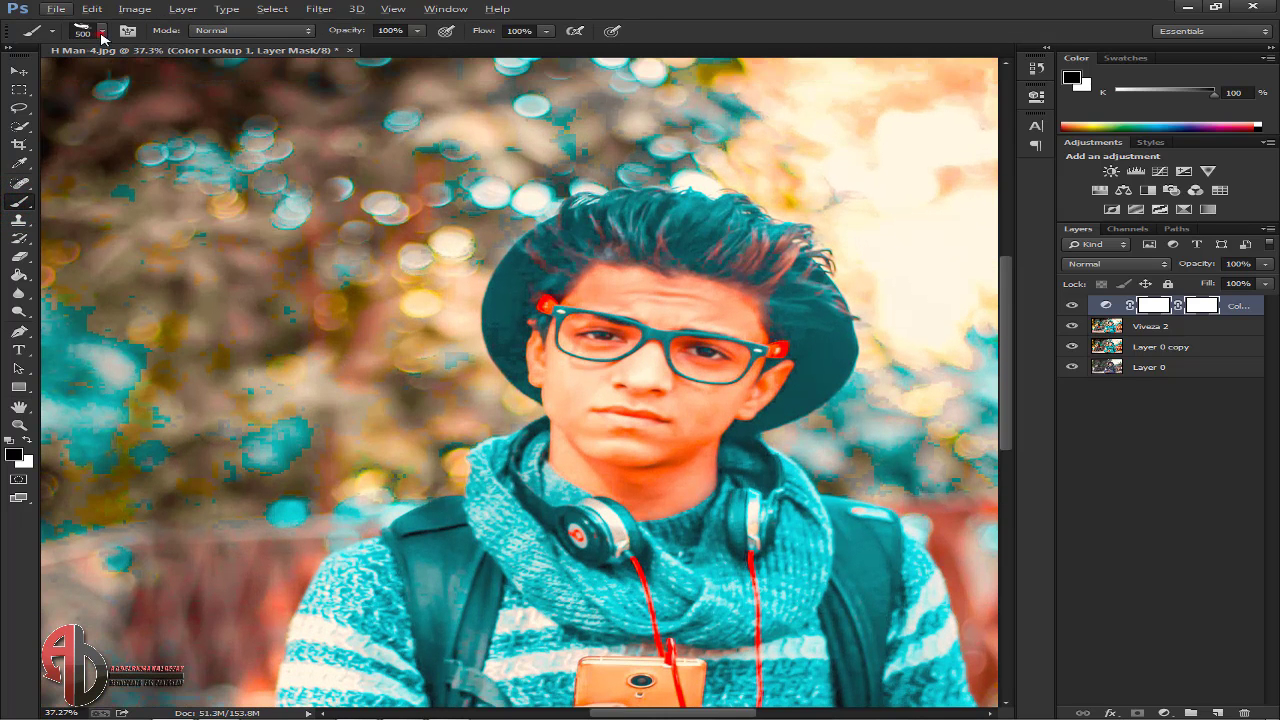
{"action": "left_click", "coordinate": [101, 36]}
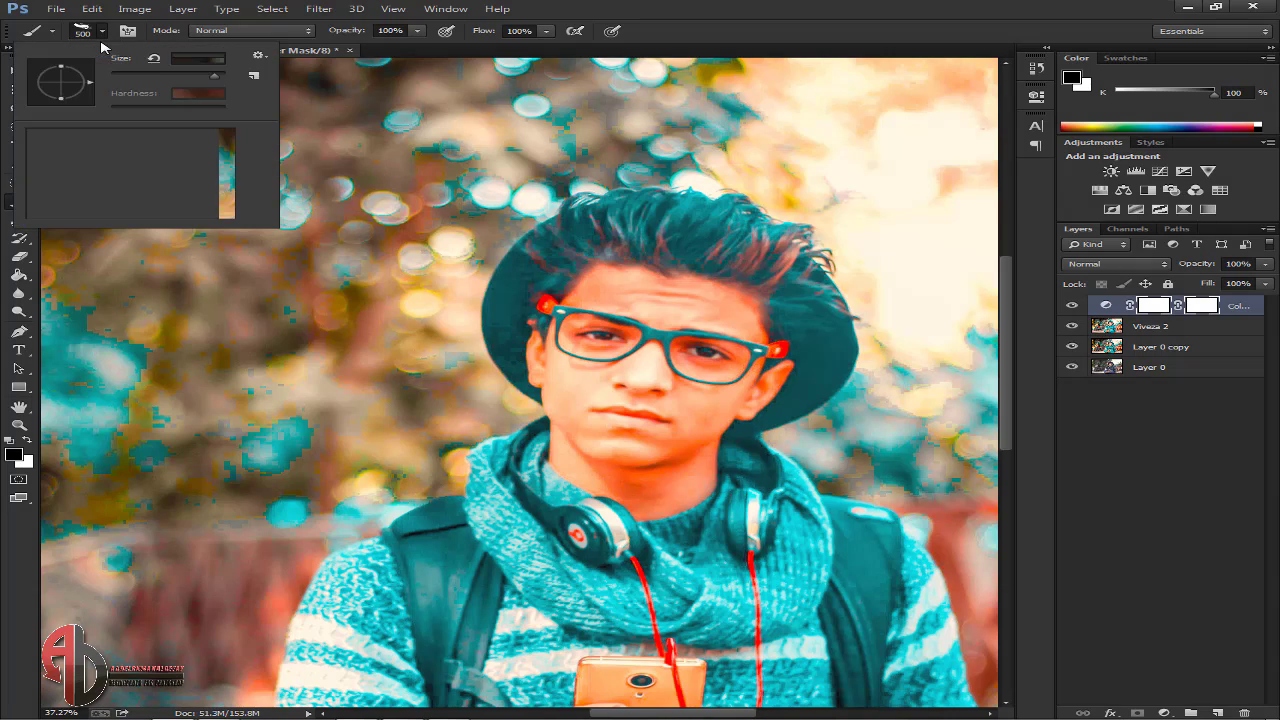
{"action": "scroll", "coordinate": [224, 207], "scroll_direction": "up", "scroll_amount": 1}
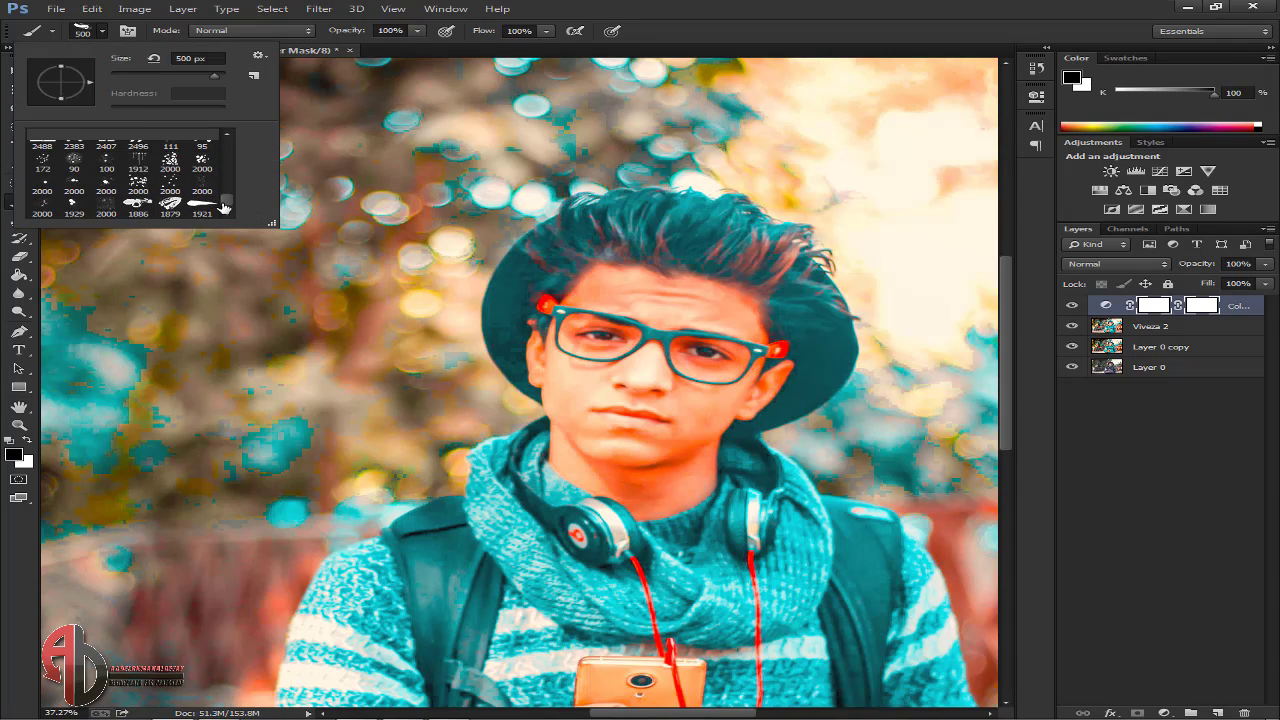
{"action": "scroll", "coordinate": [226, 205], "scroll_direction": "up", "scroll_amount": 3}
{"action": "left_click_drag", "start_coordinate": [226, 199], "coordinate": [227, 149]}
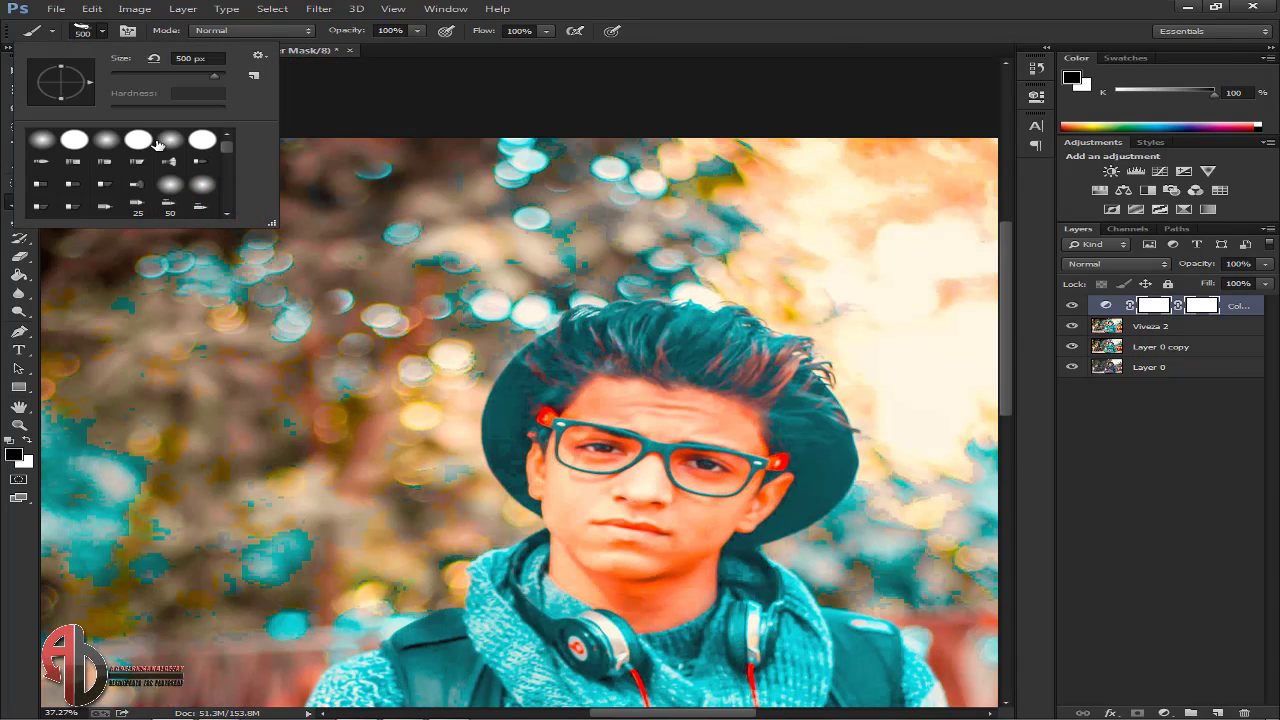
{"action": "left_click", "coordinate": [36, 139]}
{"action": "left_click", "coordinate": [660, 398]}
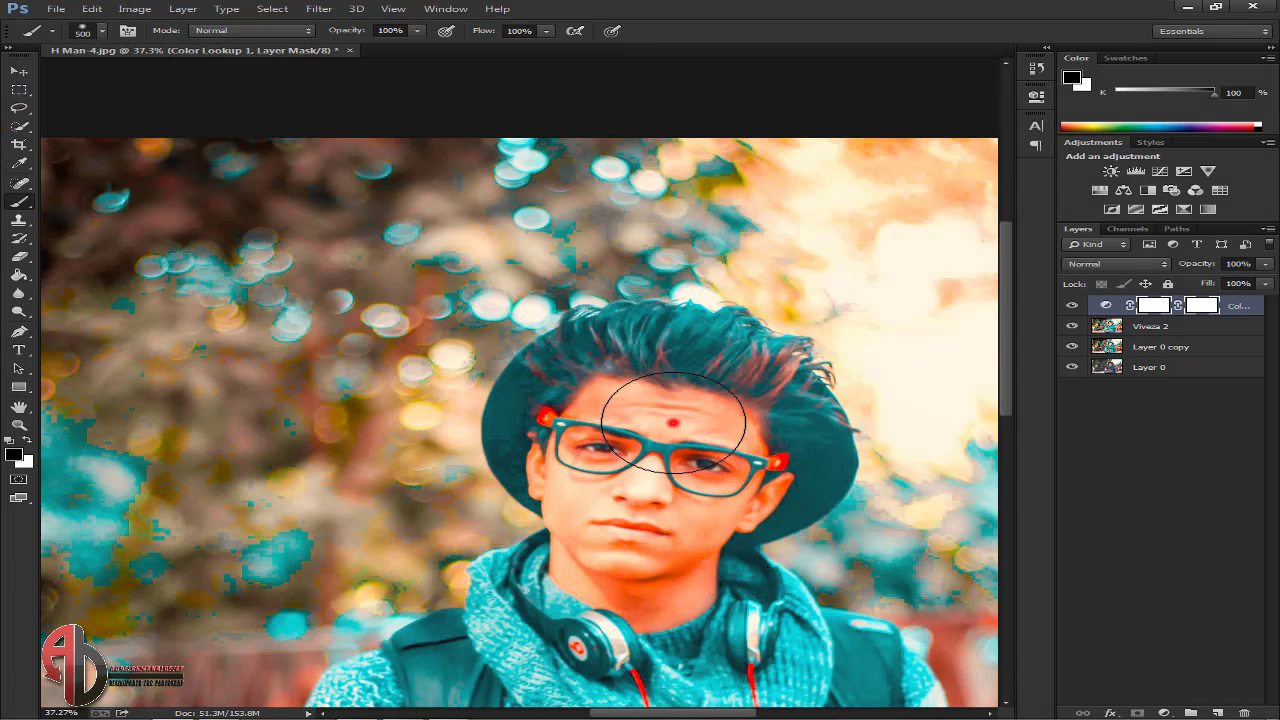
- Paint black over the man's face on the Color Lookup 1 layer mask, using brush sizes of 400, 90 and 150 px
{"action": "left_click", "coordinate": [673, 422]}
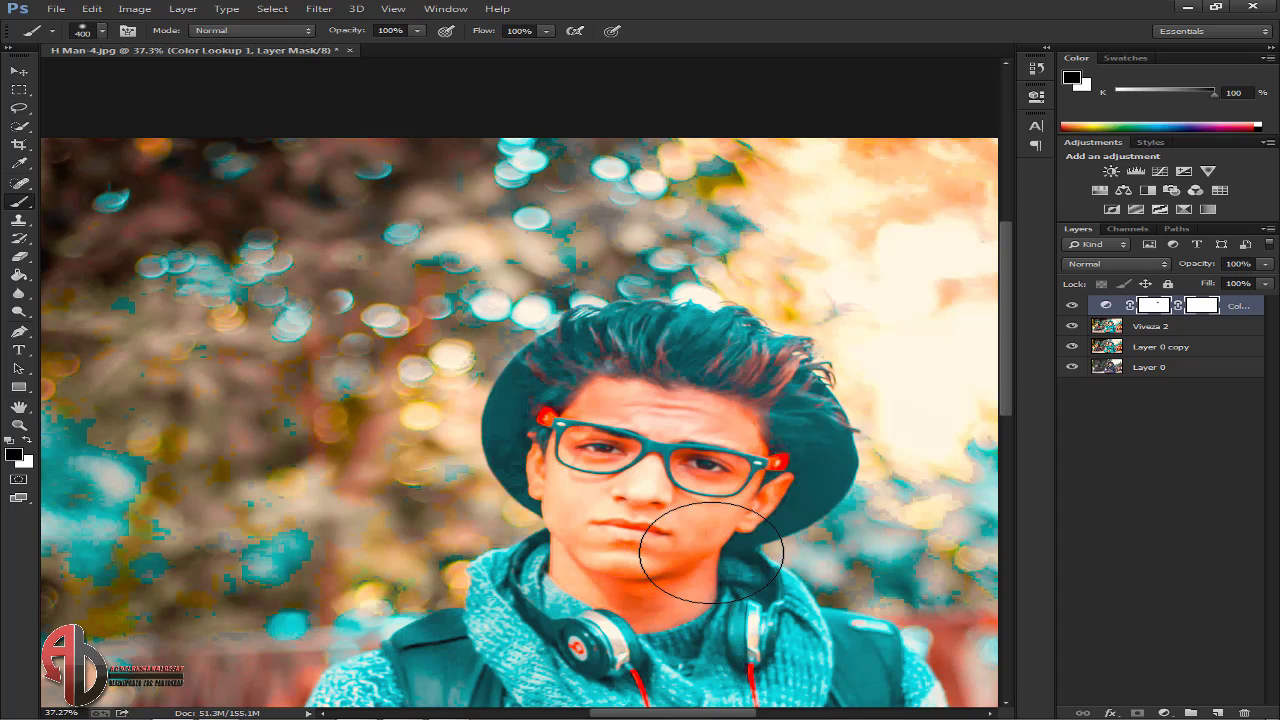
{"action": "key", "text": "bracketleft"}
{"action": "key", "text": "bracketleft"}
{"action": "key", "text": "bracketleft"}
{"action": "key", "text": "bracketleft"}
{"action": "key", "text": "bracketleft"}
{"action": "key", "text": "bracketleft"}
{"action": "key", "text": "bracketleft"}
{"action": "key", "text": "bracketleft"}
{"action": "left_click", "coordinate": [707, 425]}
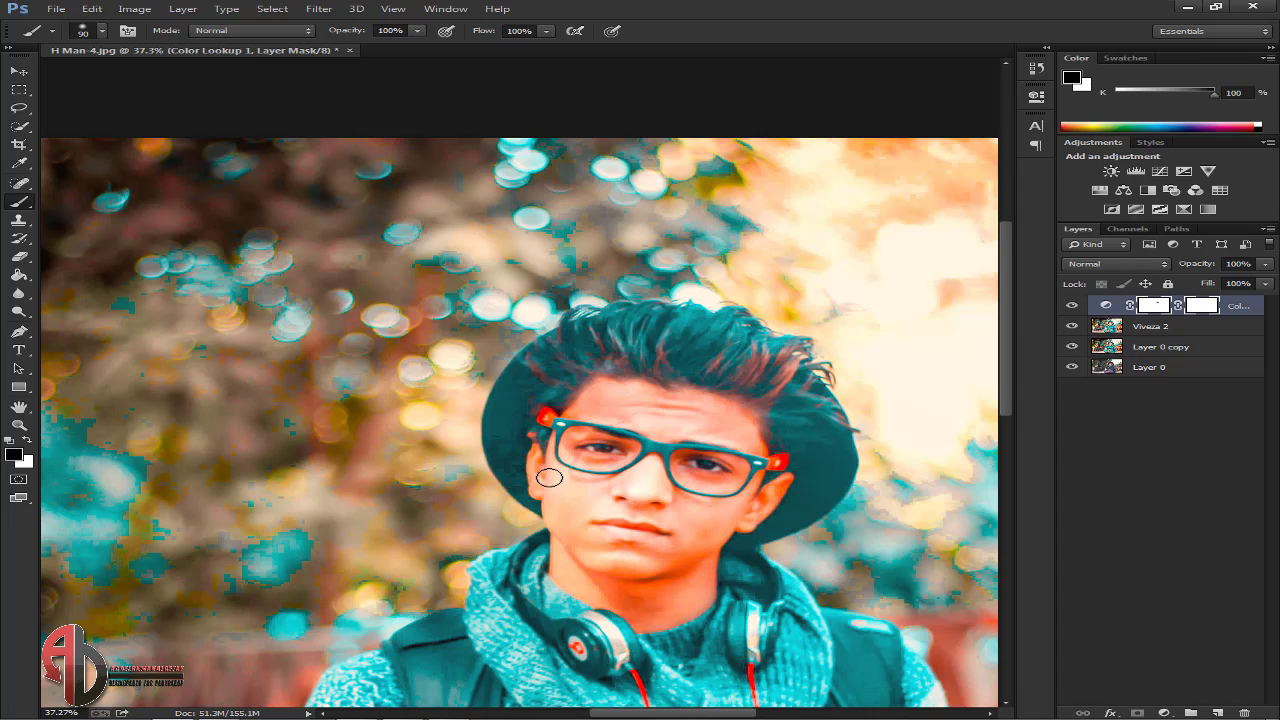
{"action": "key", "text": "bracketright"}
{"action": "key", "text": "bracketright"}
{"action": "key", "text": "bracketright"}
{"action": "mouse_move", "coordinate": [563, 452]}
{"action": "left_mouse_down"}
{"action": "mouse_move", "coordinate": [522, 468]}
{"action": "mouse_move", "coordinate": [542, 462]}
{"action": "left_mouse_up"}
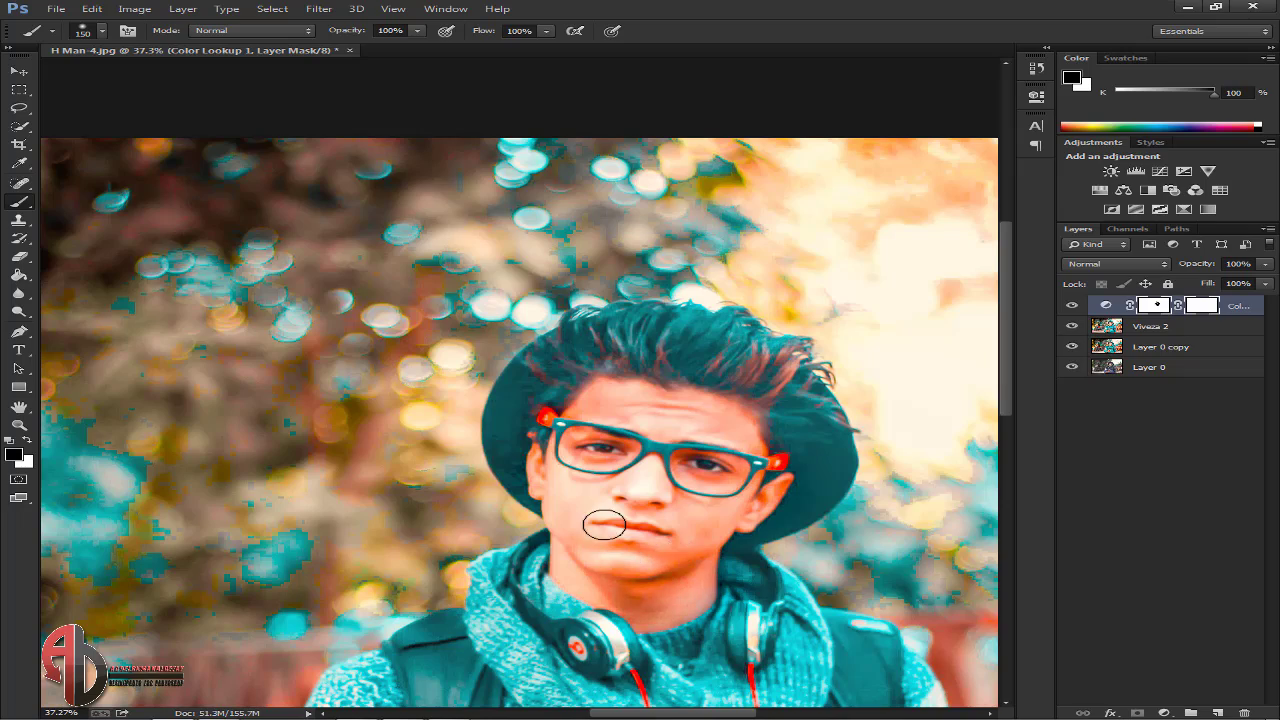
- Paint black over the hand and forearm on the Color Lookup 1 mask with a 100 px brush, and compare with the layer hidden
{"action": "scroll", "coordinate": [605, 525], "scroll_direction": "down", "scroll_amount": 8}
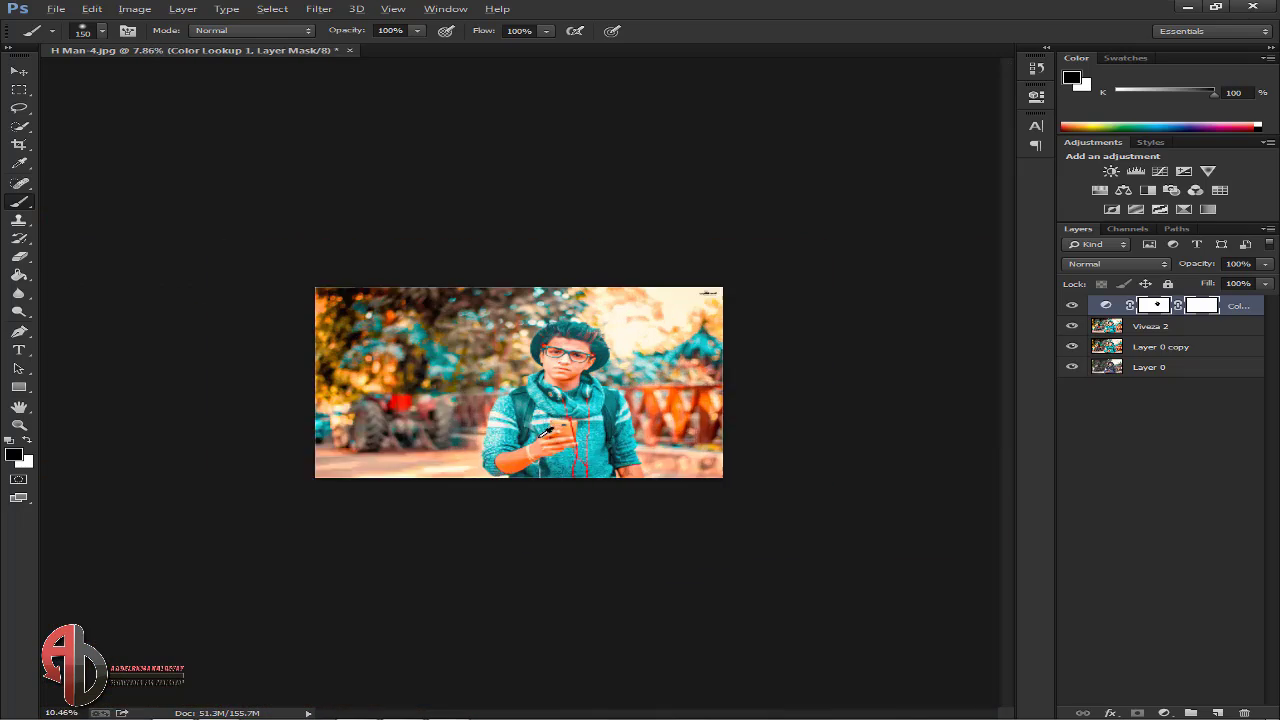
{"action": "scroll", "coordinate": [548, 432], "scroll_direction": "up", "scroll_amount": 7}
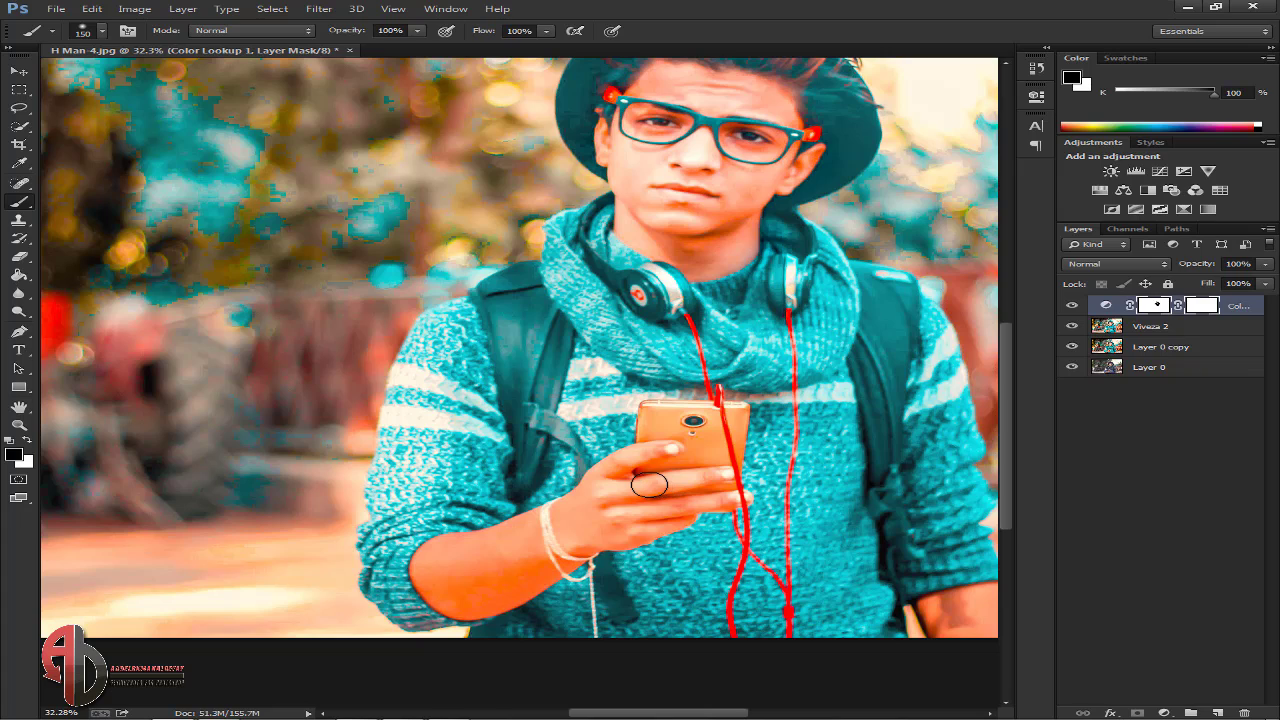
{"action": "key", "text": "bracketleft"}
{"action": "key", "text": "bracketleft"}
{"action": "key", "text": "bracketleft"}
{"action": "key", "text": "bracketleft"}
{"action": "key", "text": "]"}
{"action": "key", "text": "]"}
{"action": "key", "text": "]"}
{"action": "scroll", "coordinate": [760, 370], "scroll_direction": "down", "scroll_amount": 5}
{"action": "scroll", "coordinate": [760, 370], "scroll_direction": "up", "scroll_amount": 4}
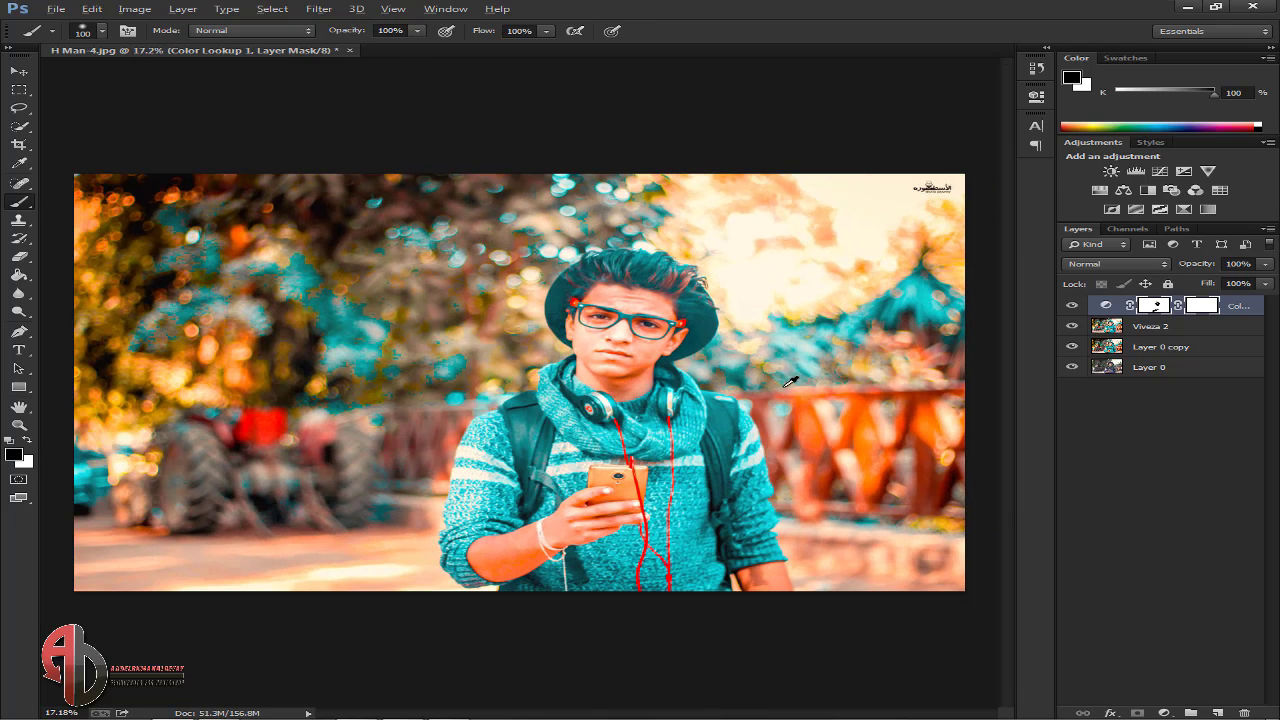
{"action": "left_click", "coordinate": [1073, 307]}
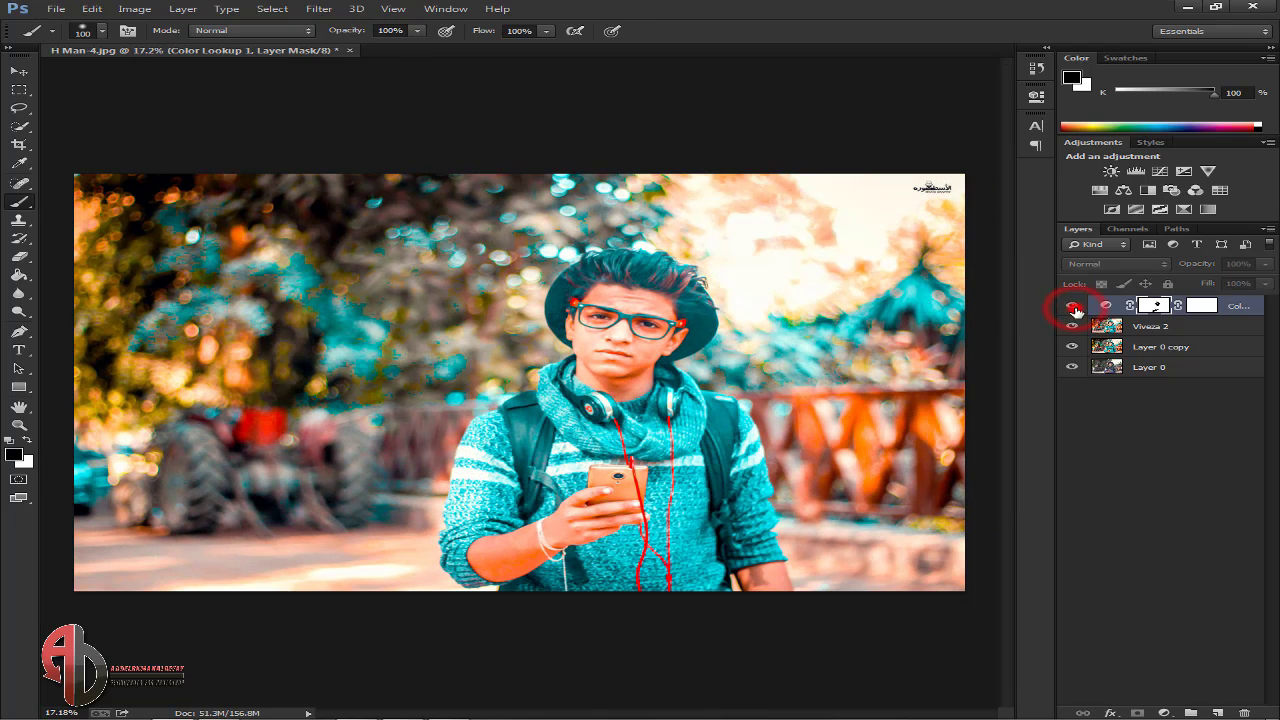
{"action": "left_click", "coordinate": [1073, 307]}
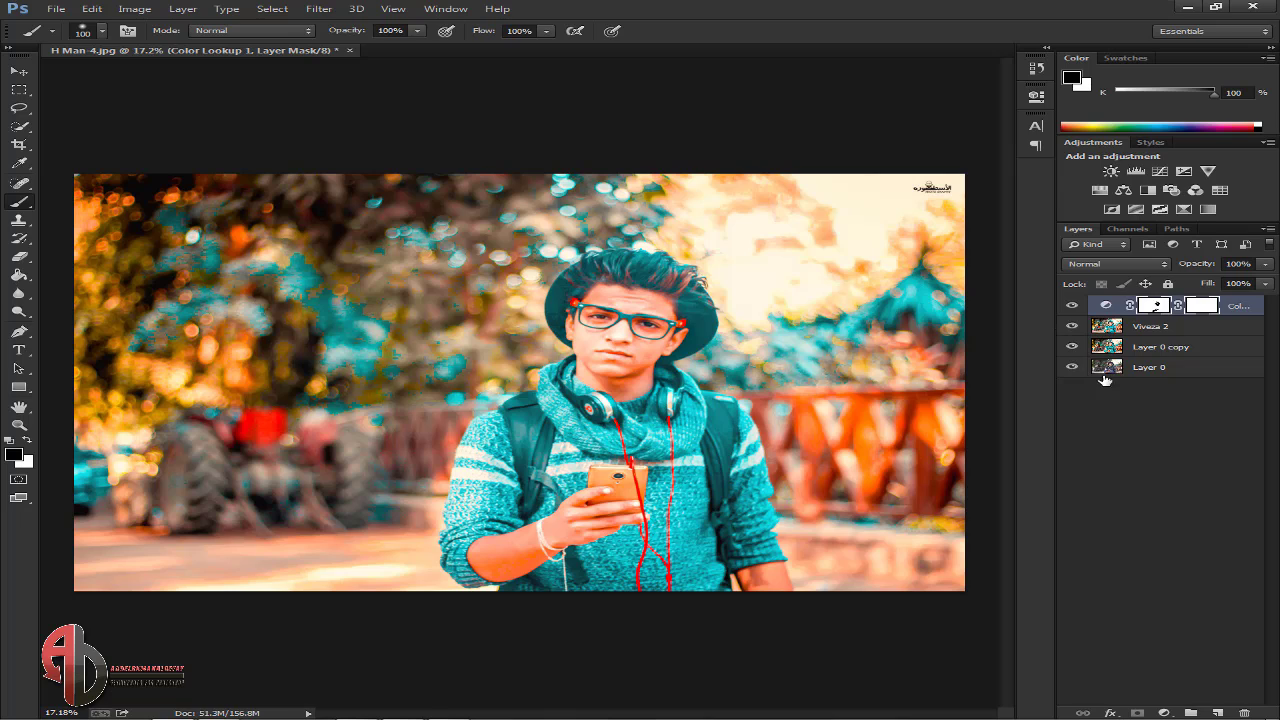
- Group the Color Lookup 1 and Viveza 2 layers, and stamp all visible layers into a new layer above the group
{"action": "left_click", "coordinate": [1160, 330]}
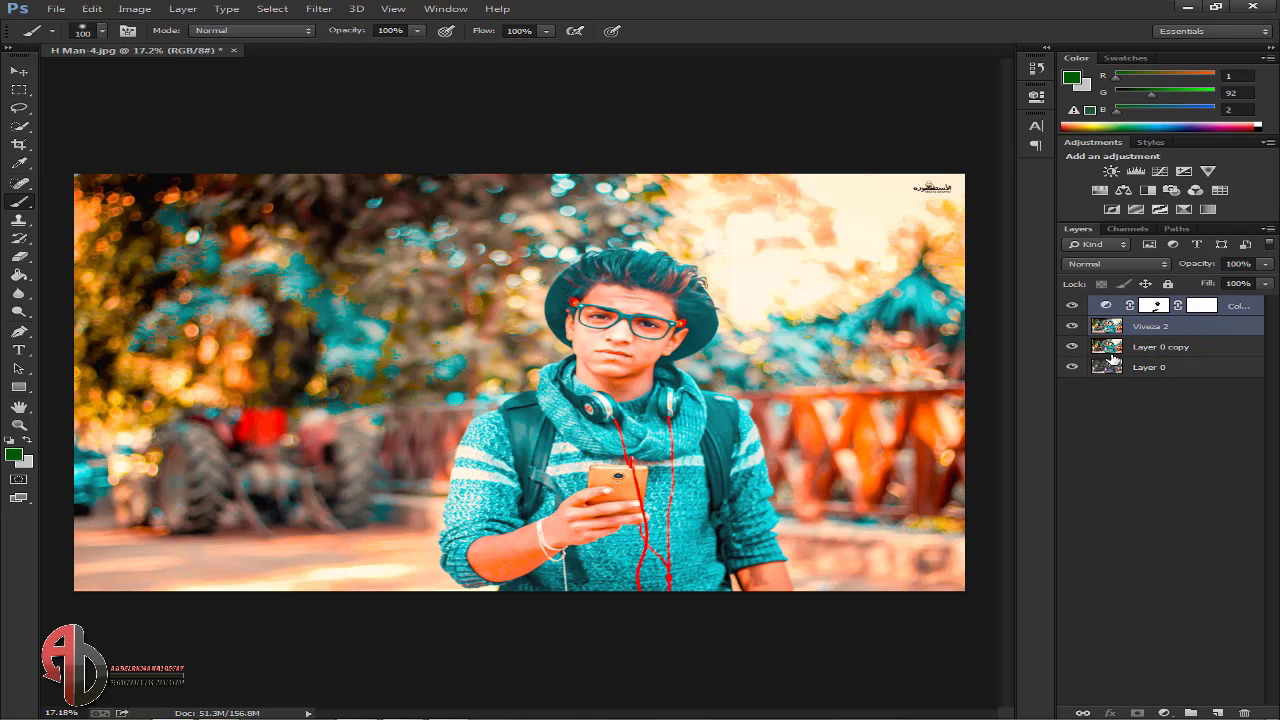
{"action": "key", "text": "ctrl+g"}
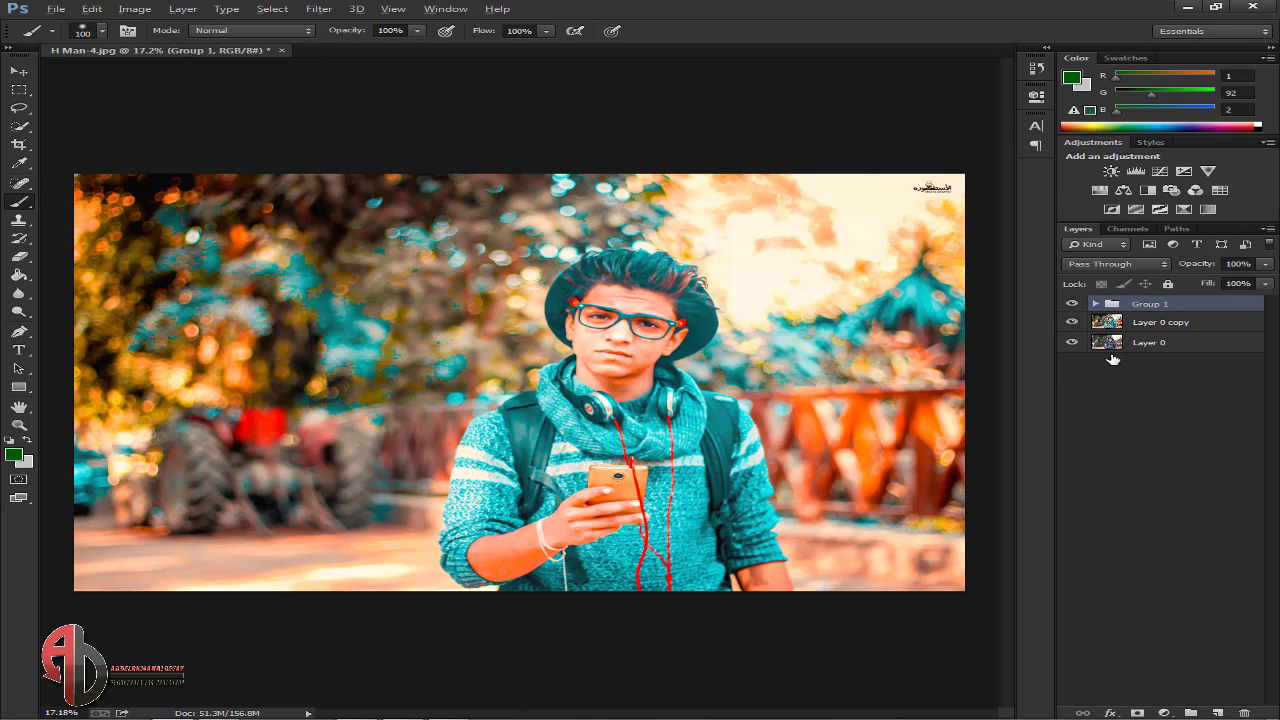
{"action": "key", "text": "ctrl+alt+shift+e"}
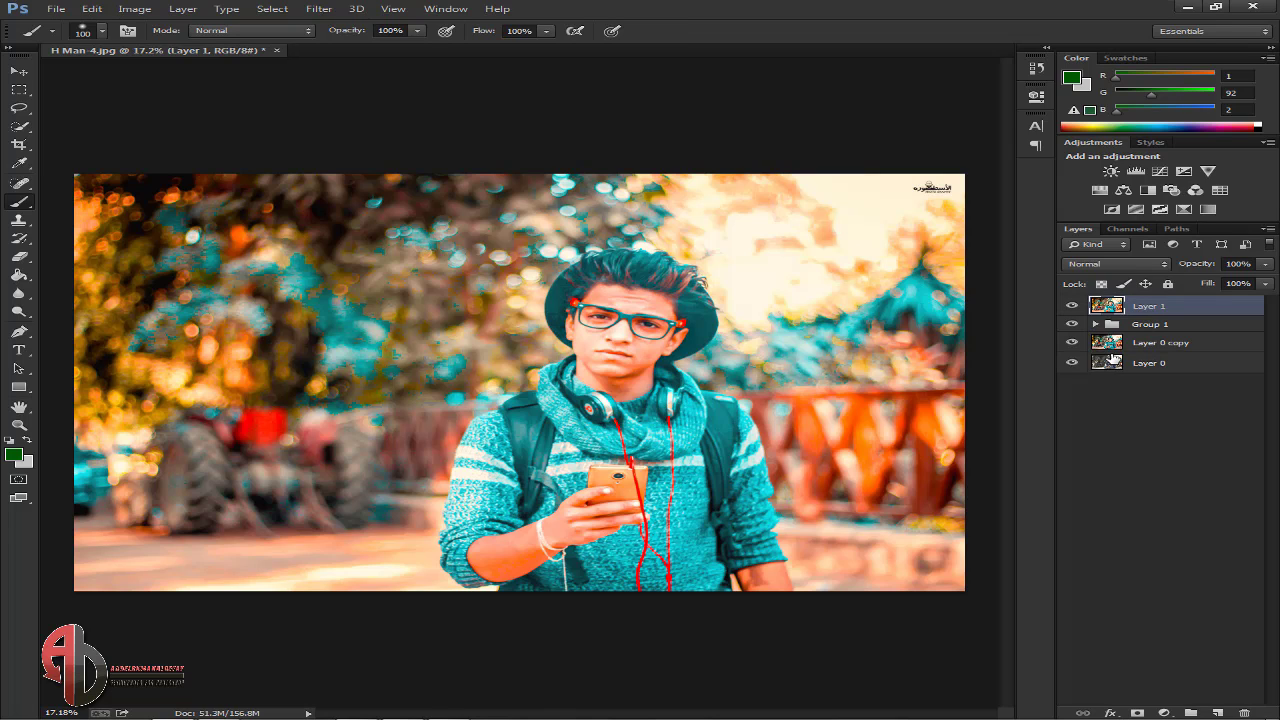
- Start the Oil Paint filter on the stamped layer with Bristle Detail 0 and Scale 0.1
{"action": "left_click", "coordinate": [310, 9]}
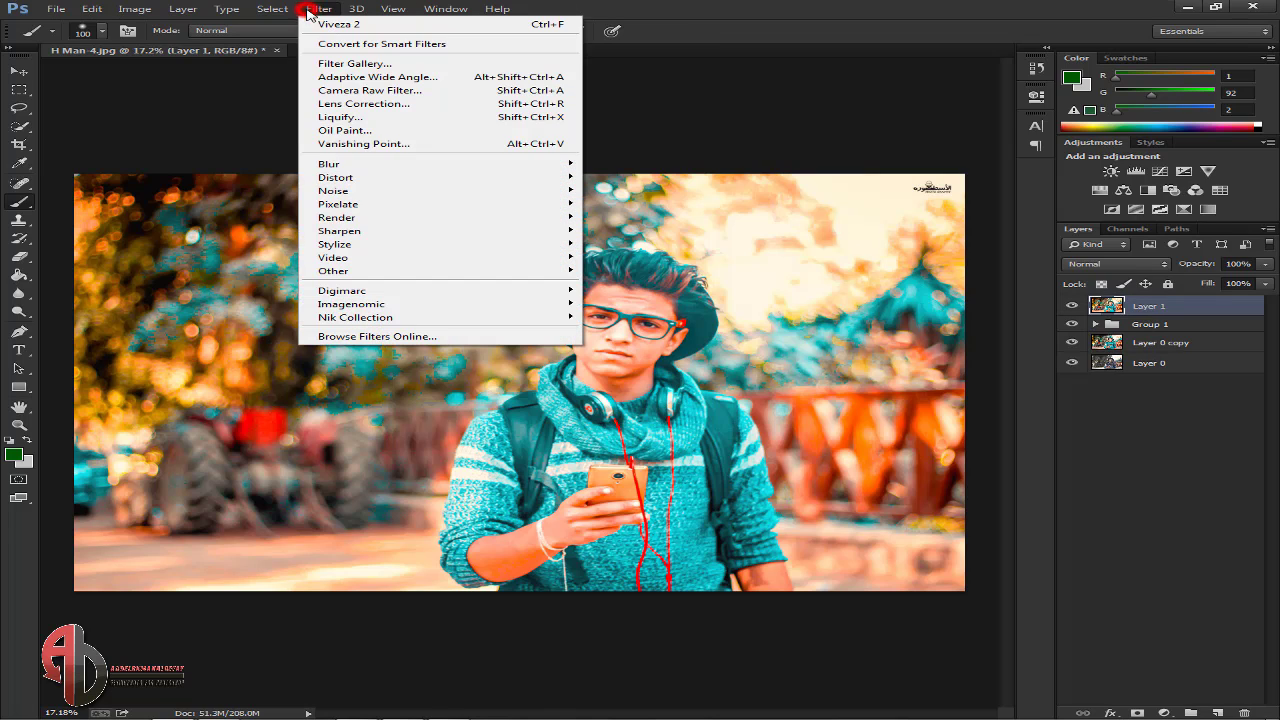
{"action": "left_click", "coordinate": [389, 132]}
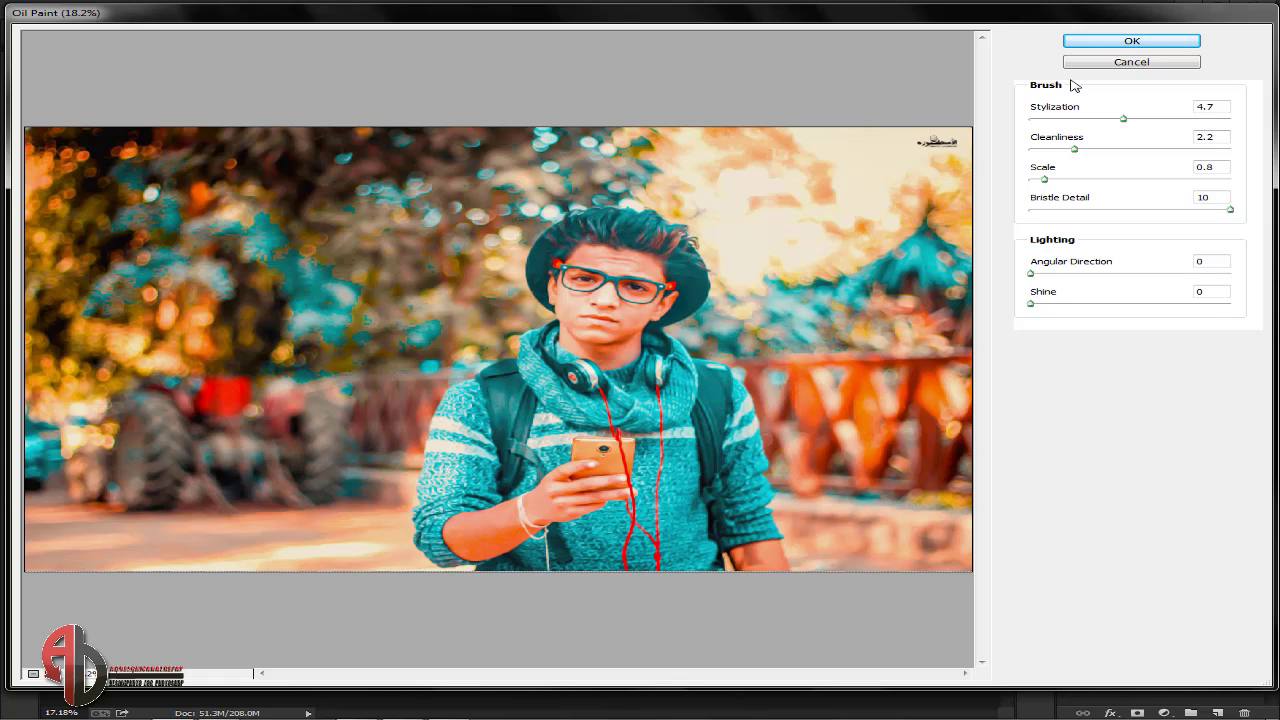
{"action": "left_click", "coordinate": [1099, 210]}
{"action": "left_click", "coordinate": [1032, 210]}
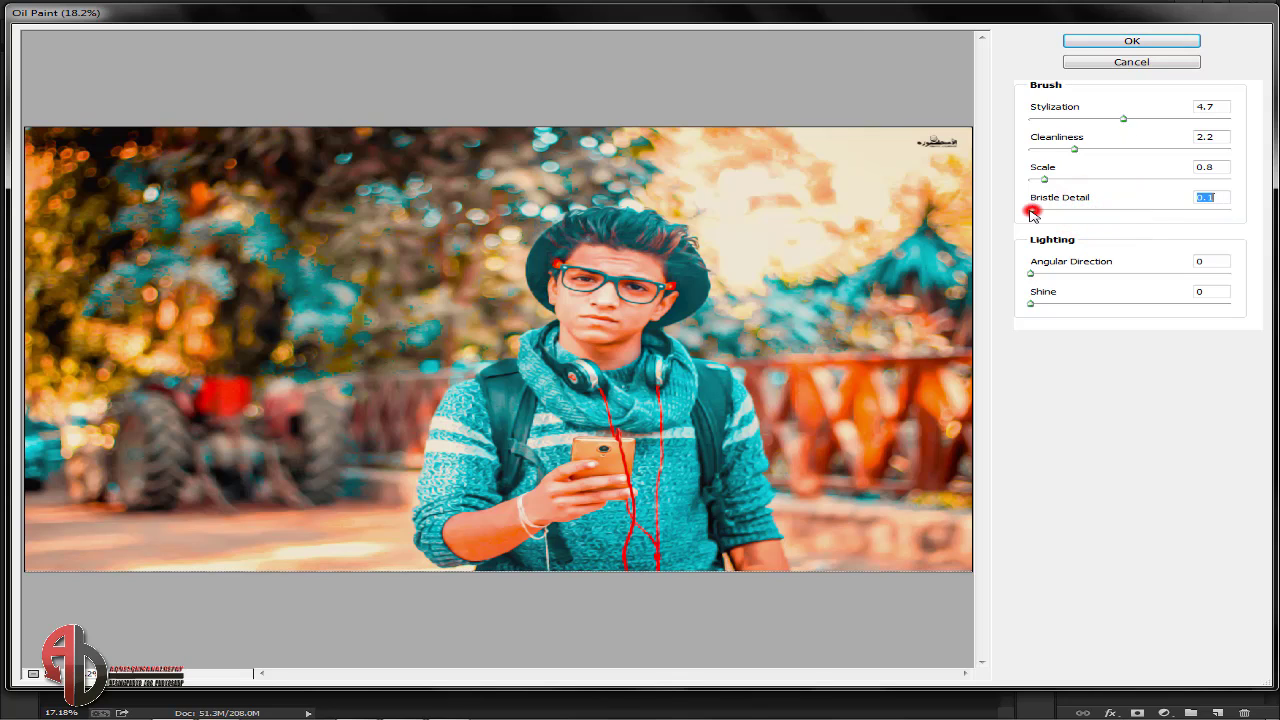
{"action": "left_click_drag", "start_coordinate": [1031, 212], "coordinate": [1030, 180]}
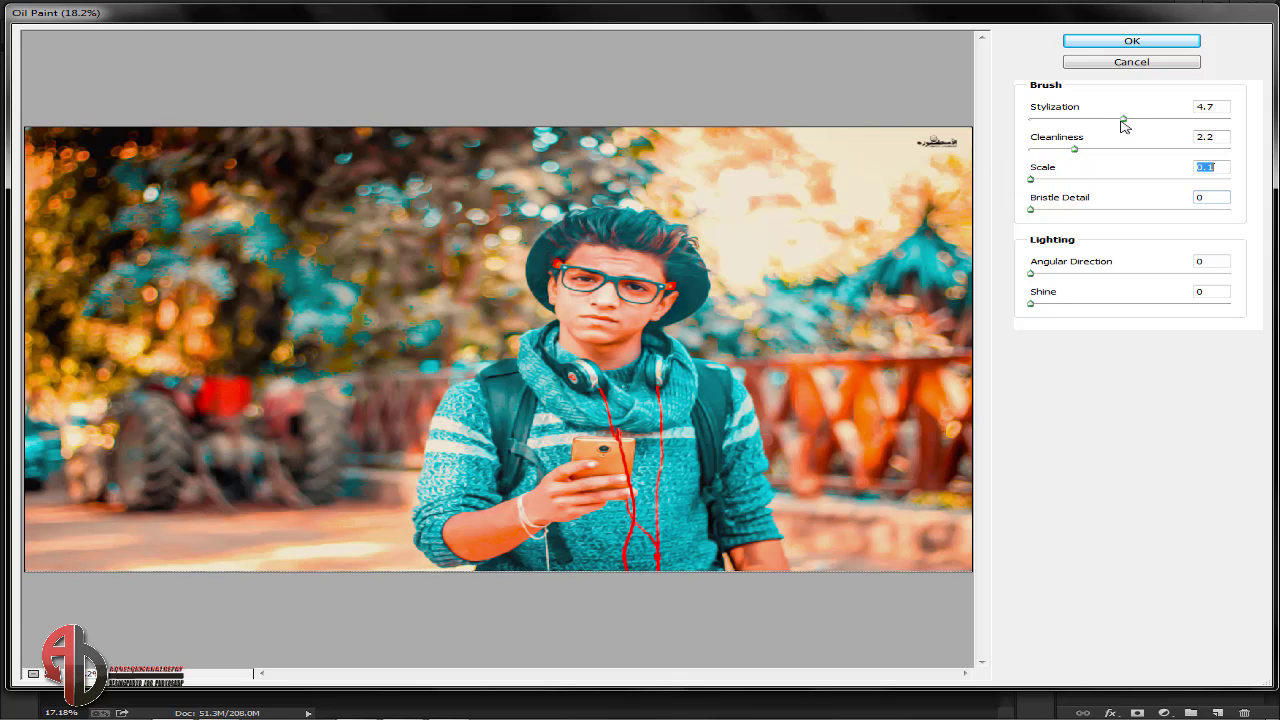
- Set the Oil Paint Stylization to 5.55 and Cleanliness to 5.1, and apply the filter
{"action": "left_click_drag", "start_coordinate": [1124, 119], "coordinate": [1171, 121]}
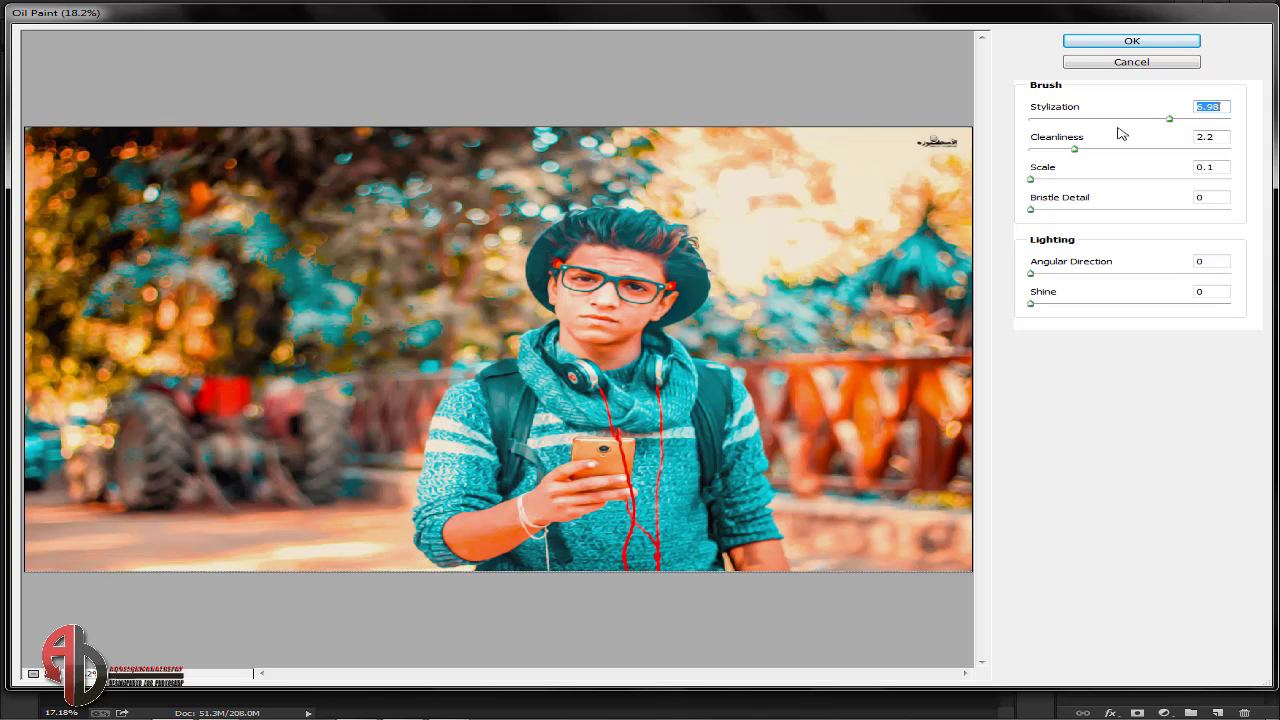
{"action": "left_click_drag", "start_coordinate": [1074, 149], "coordinate": [1141, 152]}
{"action": "left_click", "coordinate": [1140, 150]}
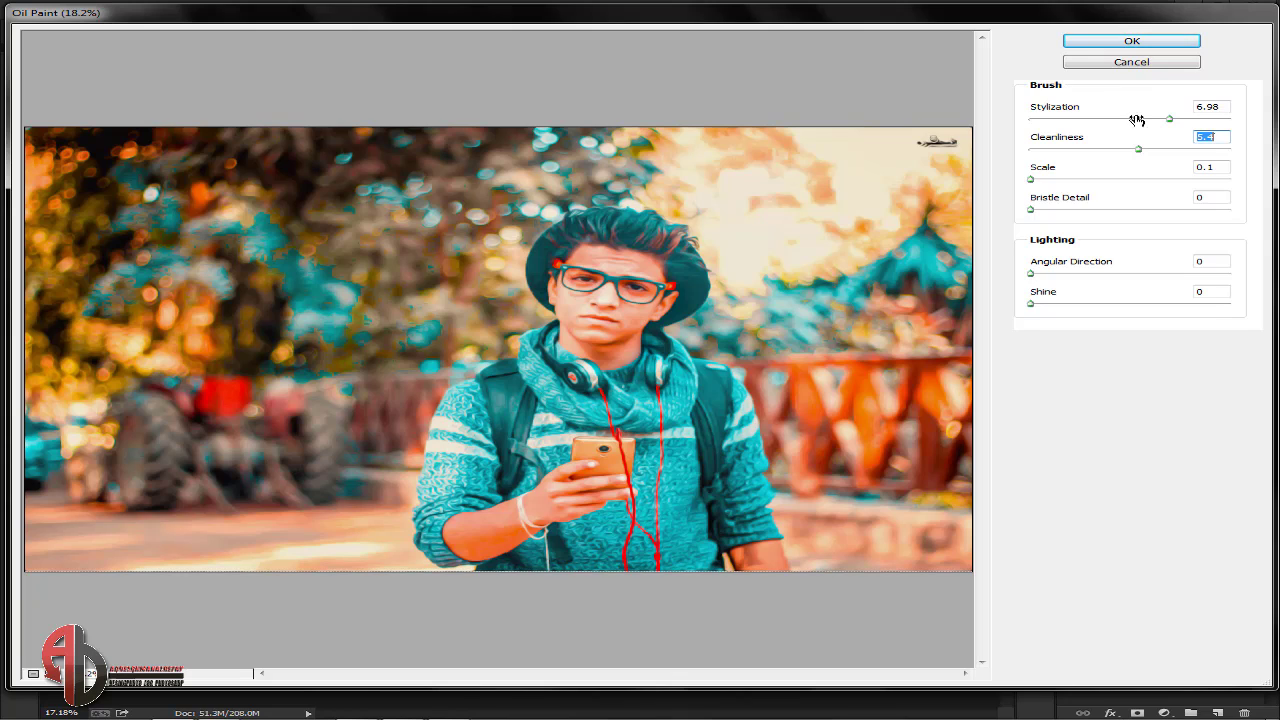
{"action": "left_click", "coordinate": [1101, 150]}
{"action": "left_click", "coordinate": [1137, 119]}
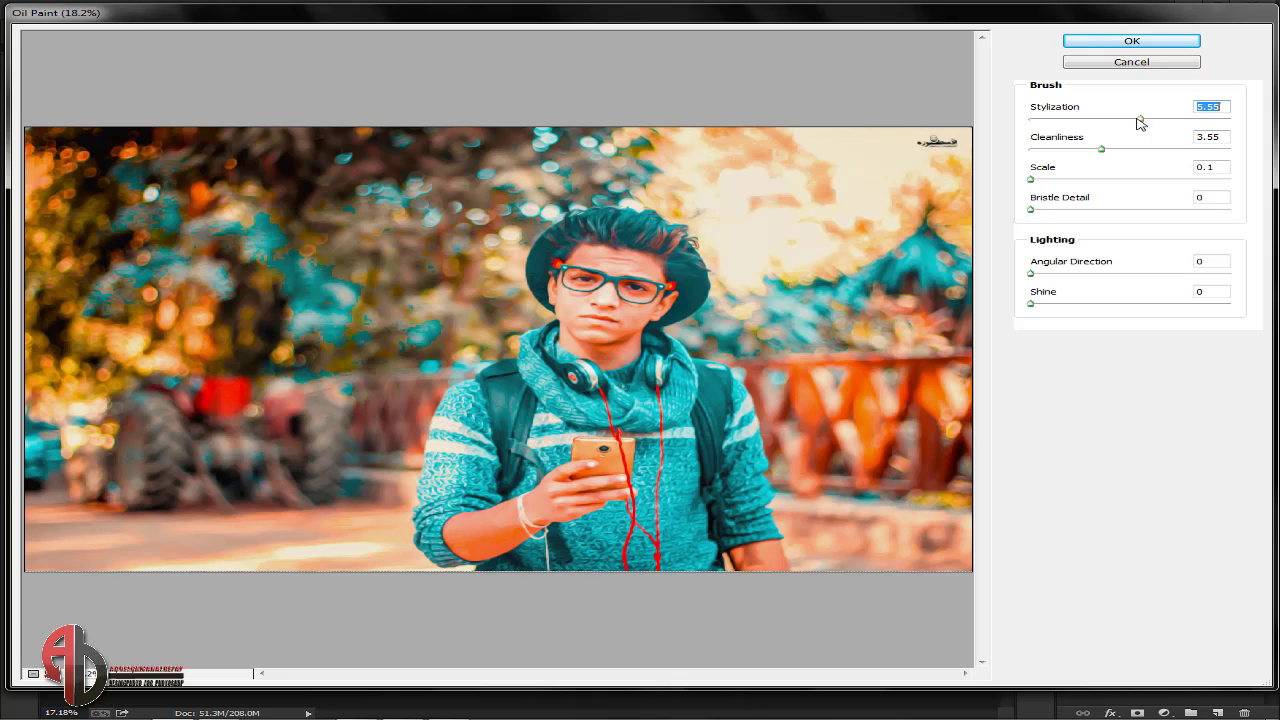
{"action": "left_click", "coordinate": [1106, 149]}
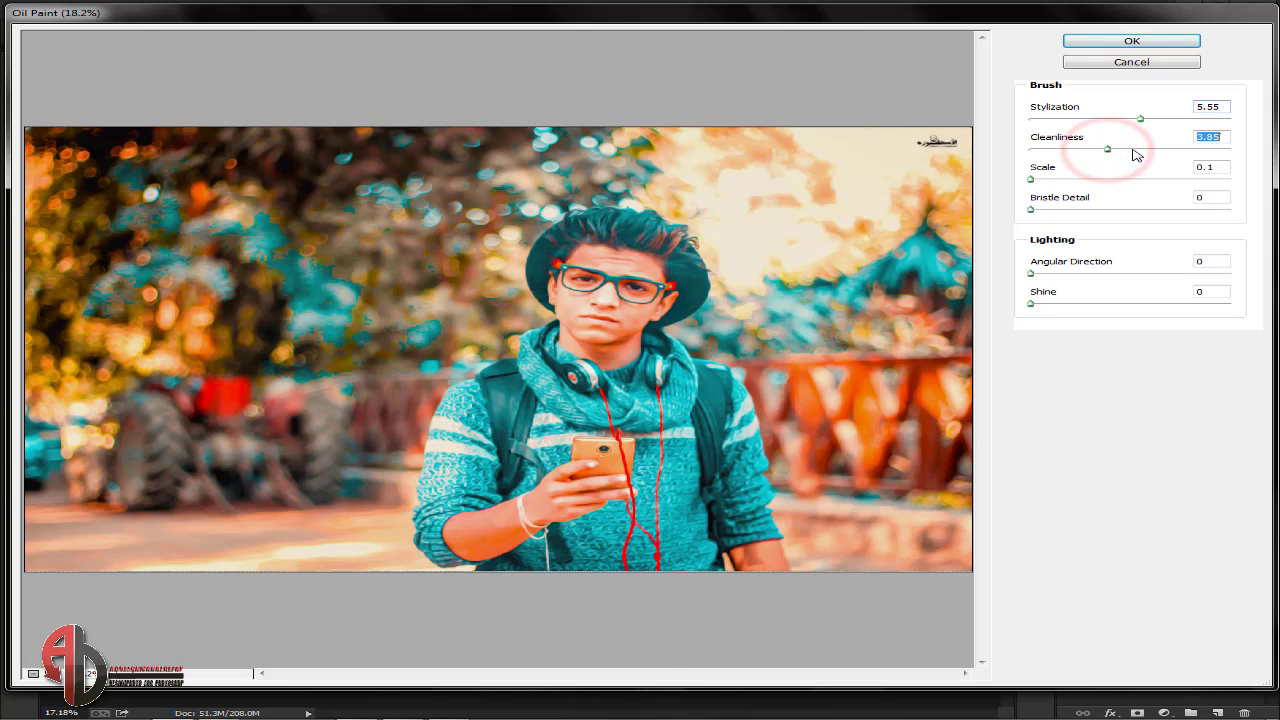
{"action": "left_click", "coordinate": [1133, 149]}
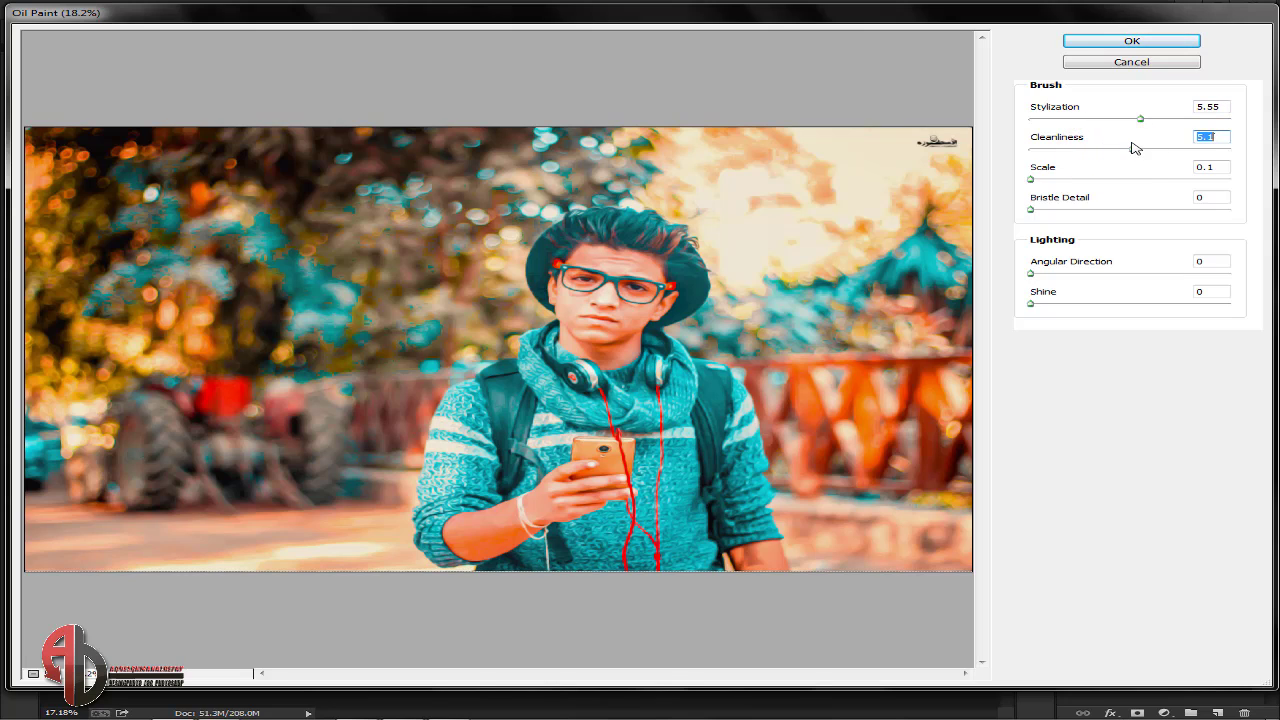
{"action": "left_click", "coordinate": [1120, 39]}
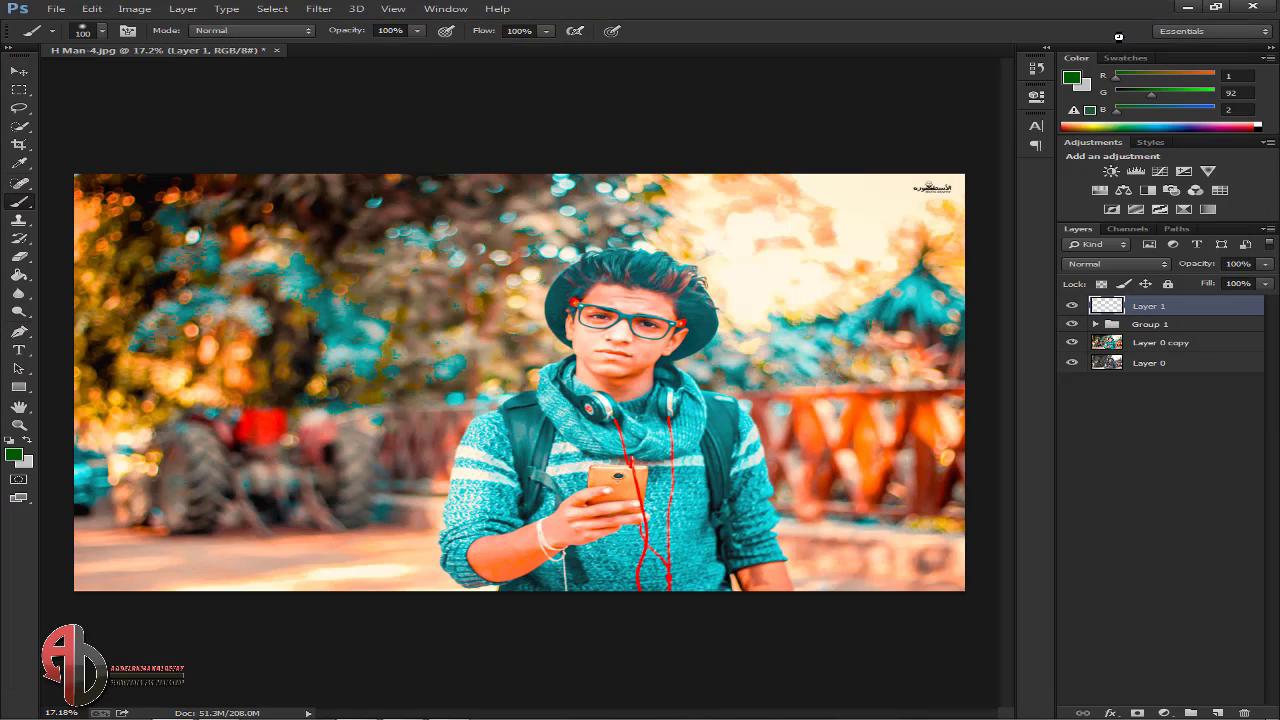
- Open the Color Efex Pro 4 filter on the stamped layer and choose the Cross Processing effect
{"action": "left_click", "coordinate": [319, 8]}
{"action": "mouse_move", "coordinate": [355, 317]}
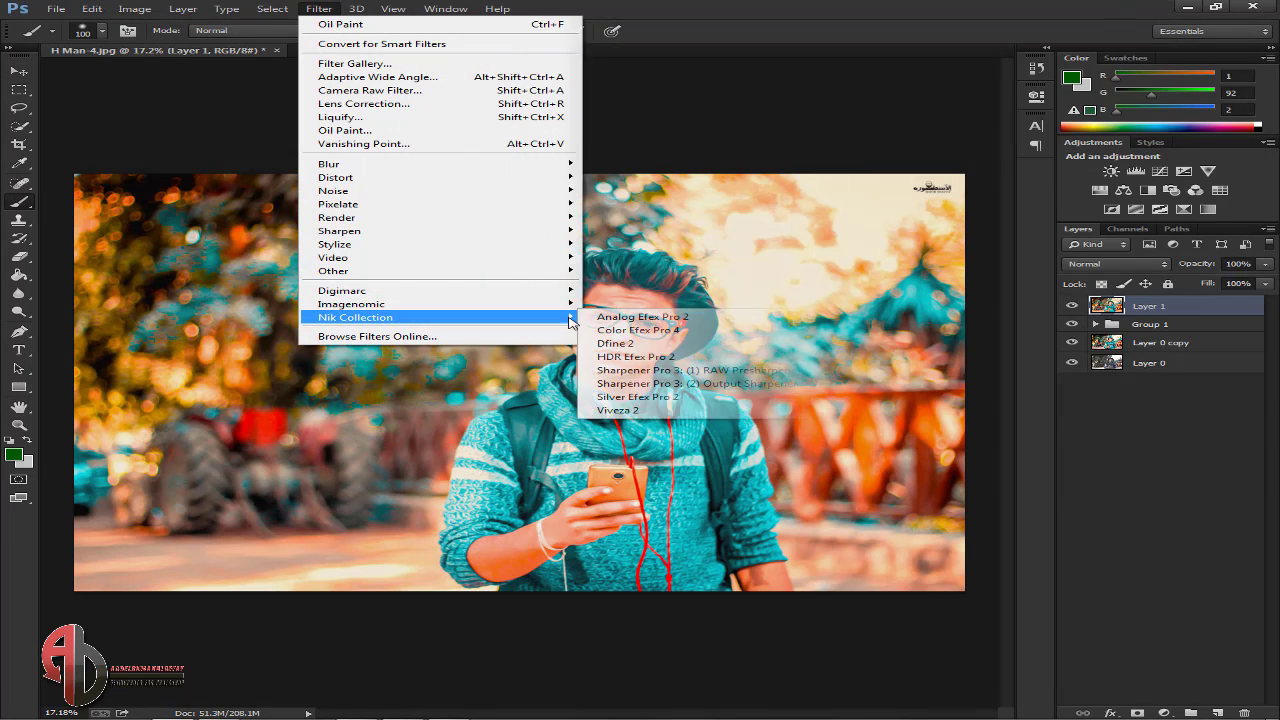
{"action": "left_click", "coordinate": [655, 331]}
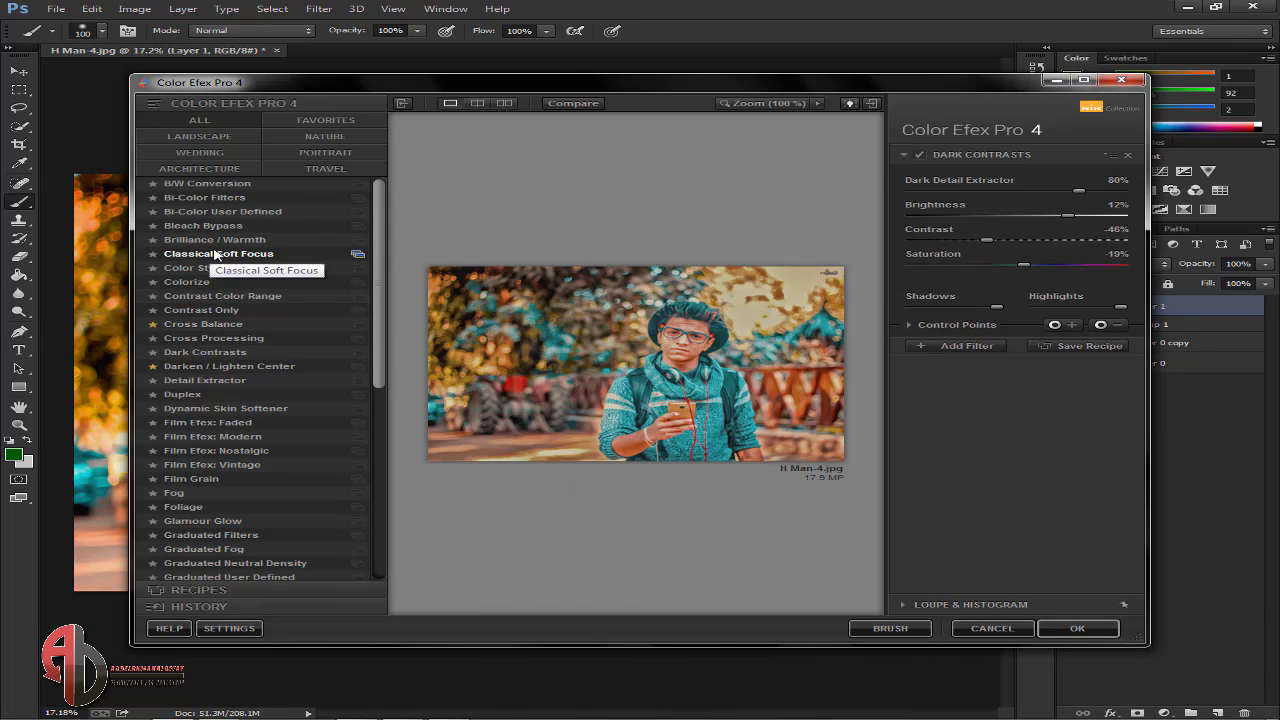
{"action": "left_click", "coordinate": [252, 340]}
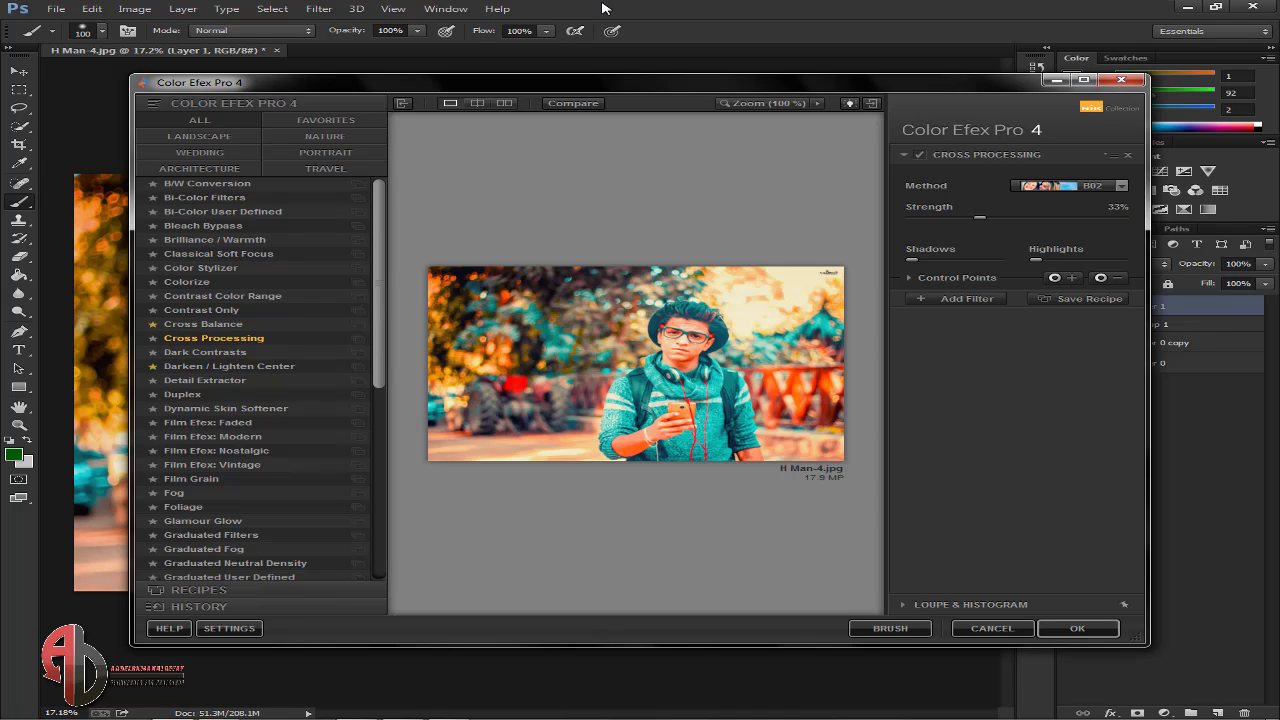
- Add a second filter alongside Cross Processing, preview Darken / Lighten Center, and replace it with Brilliance / Warmth
{"action": "left_click", "coordinate": [966, 297]}
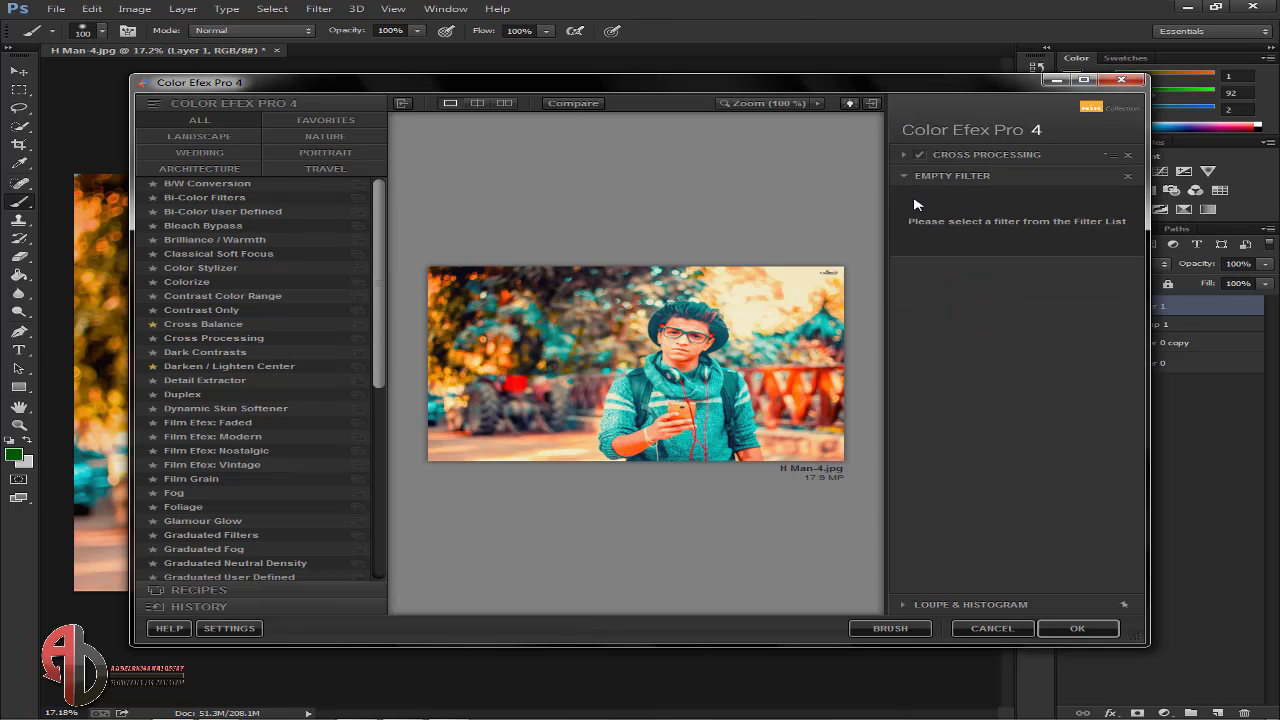
{"action": "left_click", "coordinate": [220, 369]}
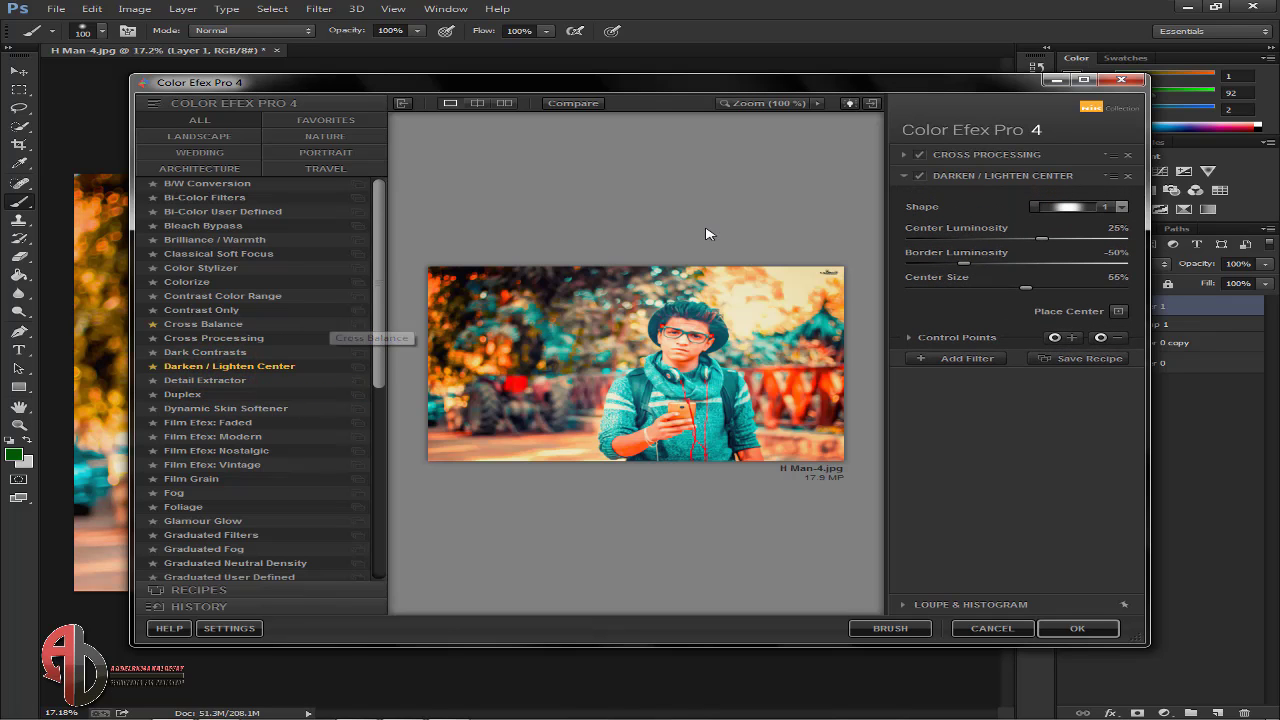
{"action": "left_click", "coordinate": [919, 176]}
{"action": "left_click", "coordinate": [919, 176]}
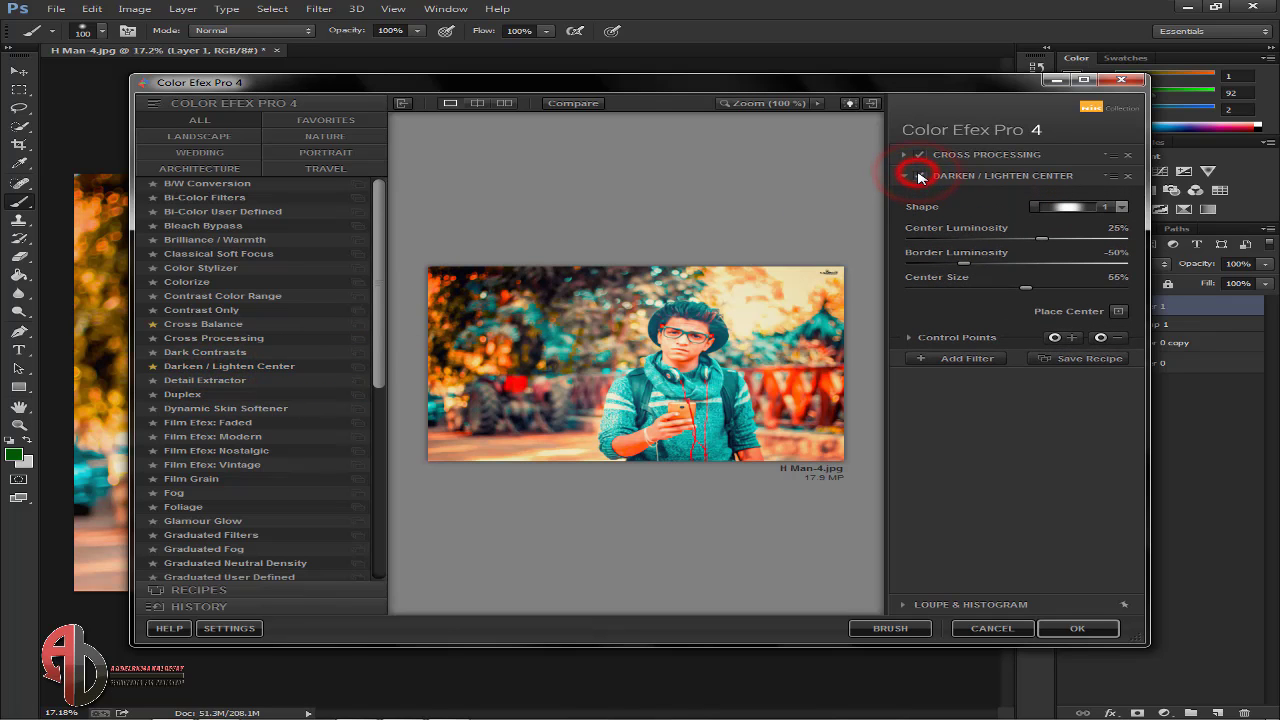
{"action": "left_click", "coordinate": [919, 176]}
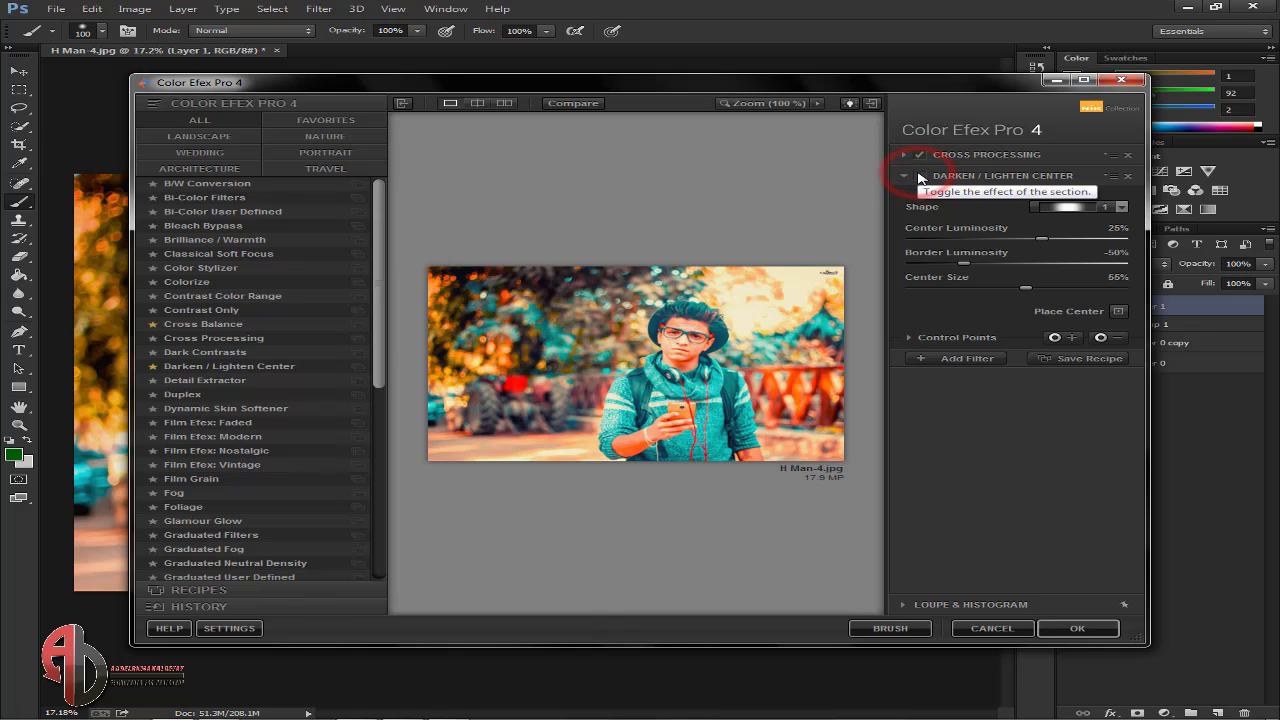
{"action": "left_click", "coordinate": [252, 295]}
{"action": "left_click", "coordinate": [246, 240]}
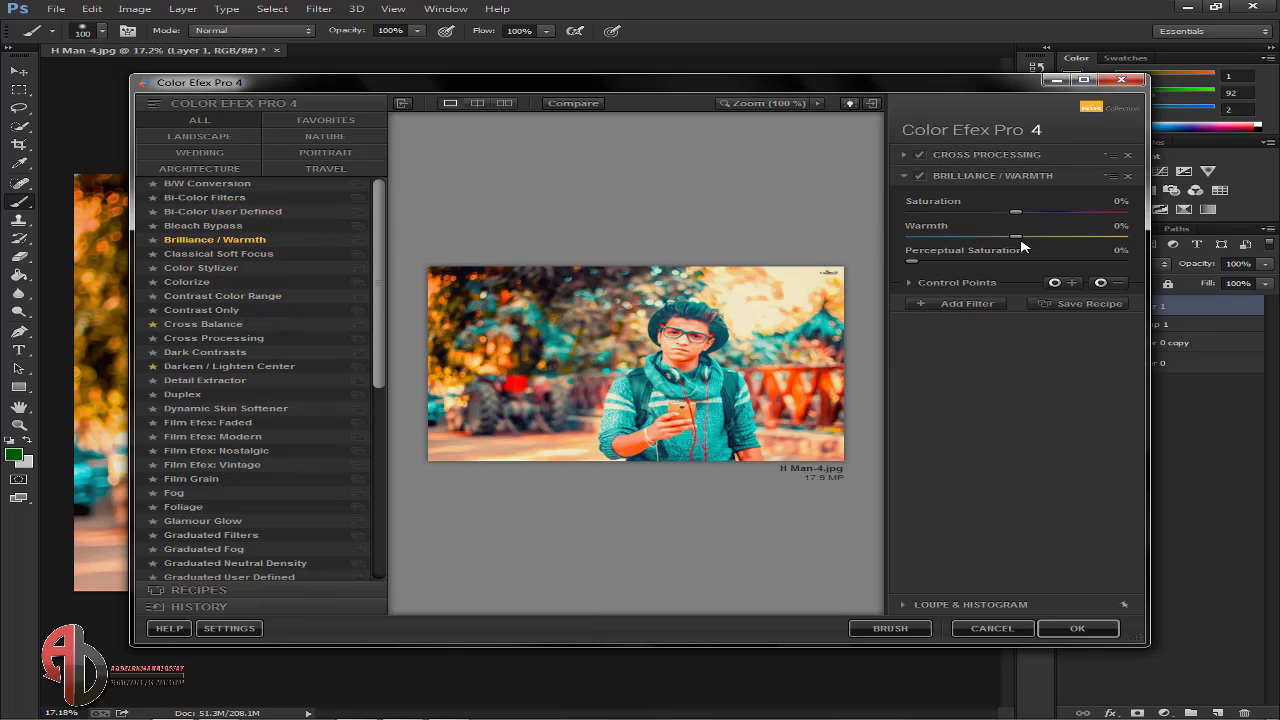
- Set the Brilliance / Warmth filter's Warmth to -25%, compare its effect, and apply the Color Efex Pro 4 filters
{"action": "left_click", "coordinate": [918, 179]}
{"action": "left_click_drag", "start_coordinate": [1016, 237], "coordinate": [977, 238]}
{"action": "left_click_drag", "start_coordinate": [977, 238], "coordinate": [1005, 235]}
{"action": "left_click", "coordinate": [987, 302]}
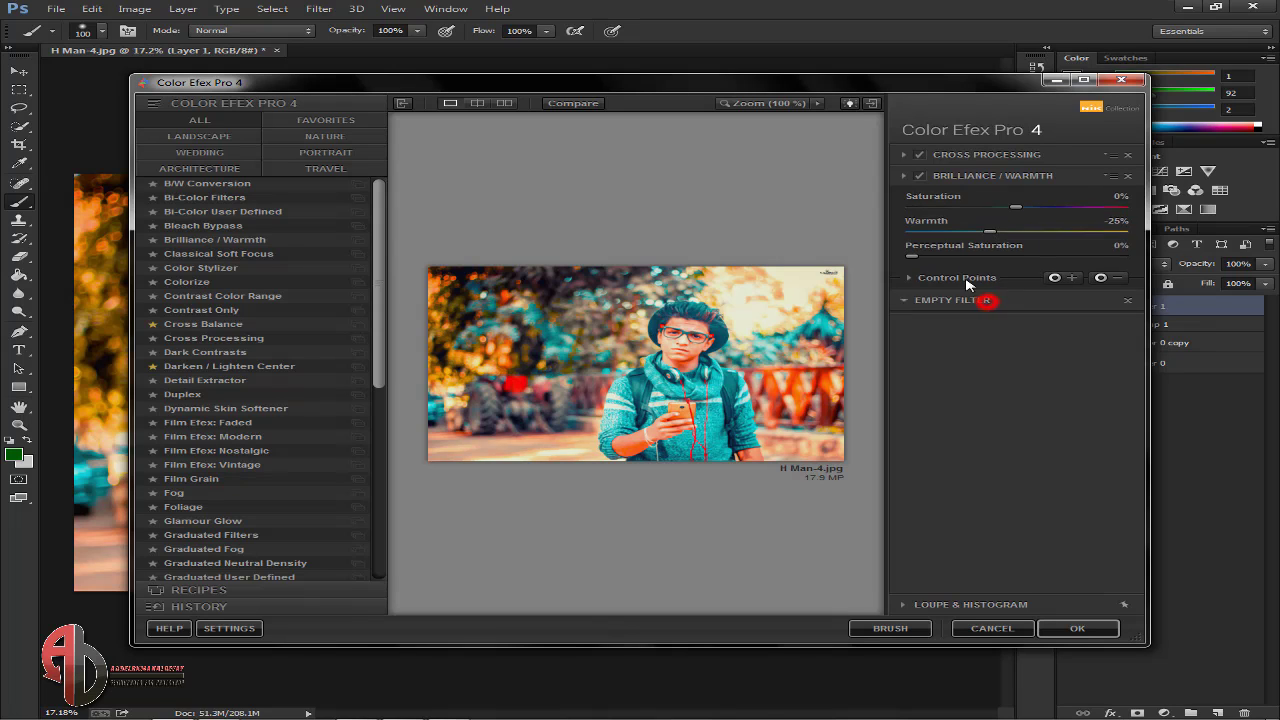
{"action": "left_click", "coordinate": [921, 176]}
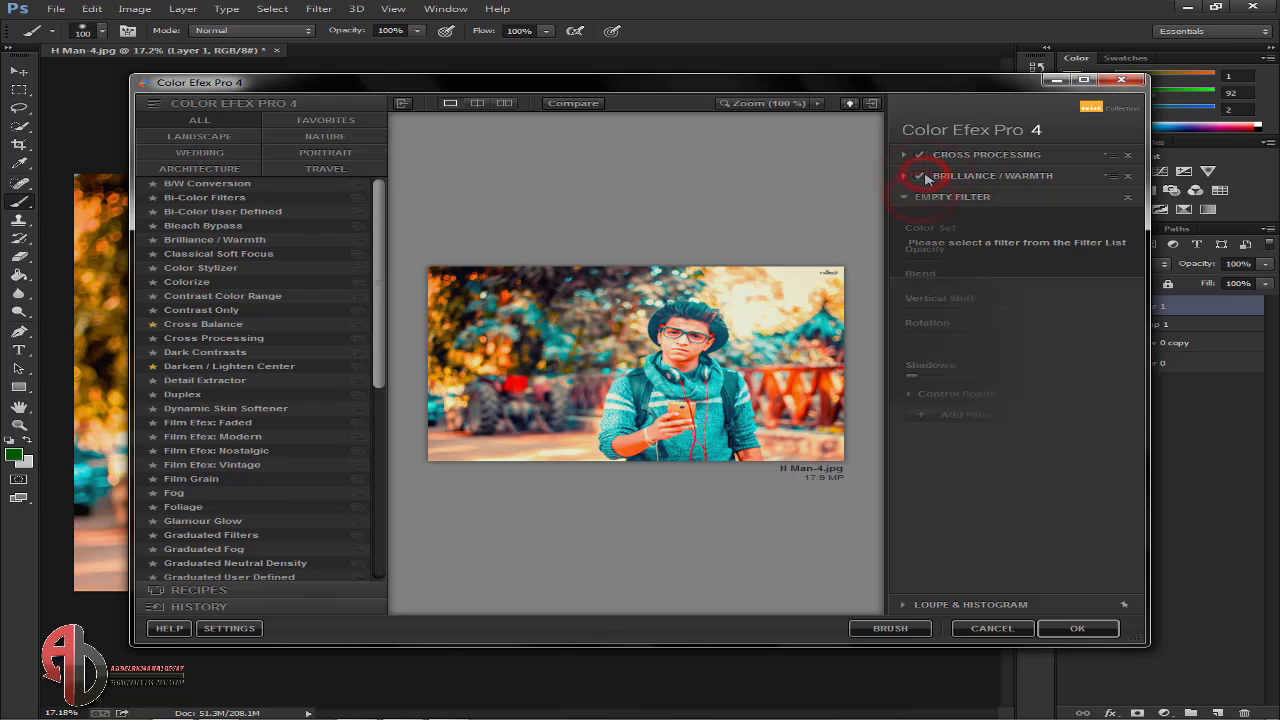
{"action": "left_click", "coordinate": [1057, 628]}
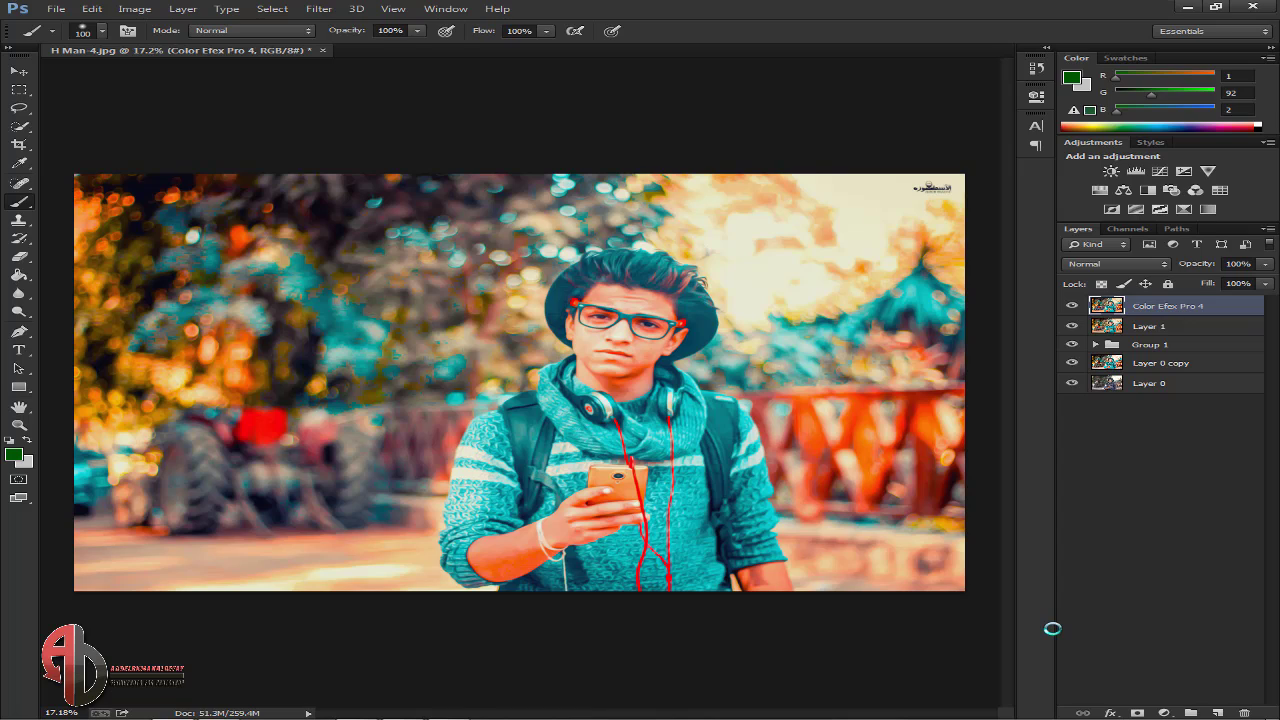
- Group the Color Efex Pro 4, Layer 1 and Layer 0 copy layers, and stamp all visible layers into a new layer
{"action": "left_click", "coordinate": [1155, 330], "text": "shift"}
{"action": "left_click", "coordinate": [1187, 367], "text": "ctrl"}
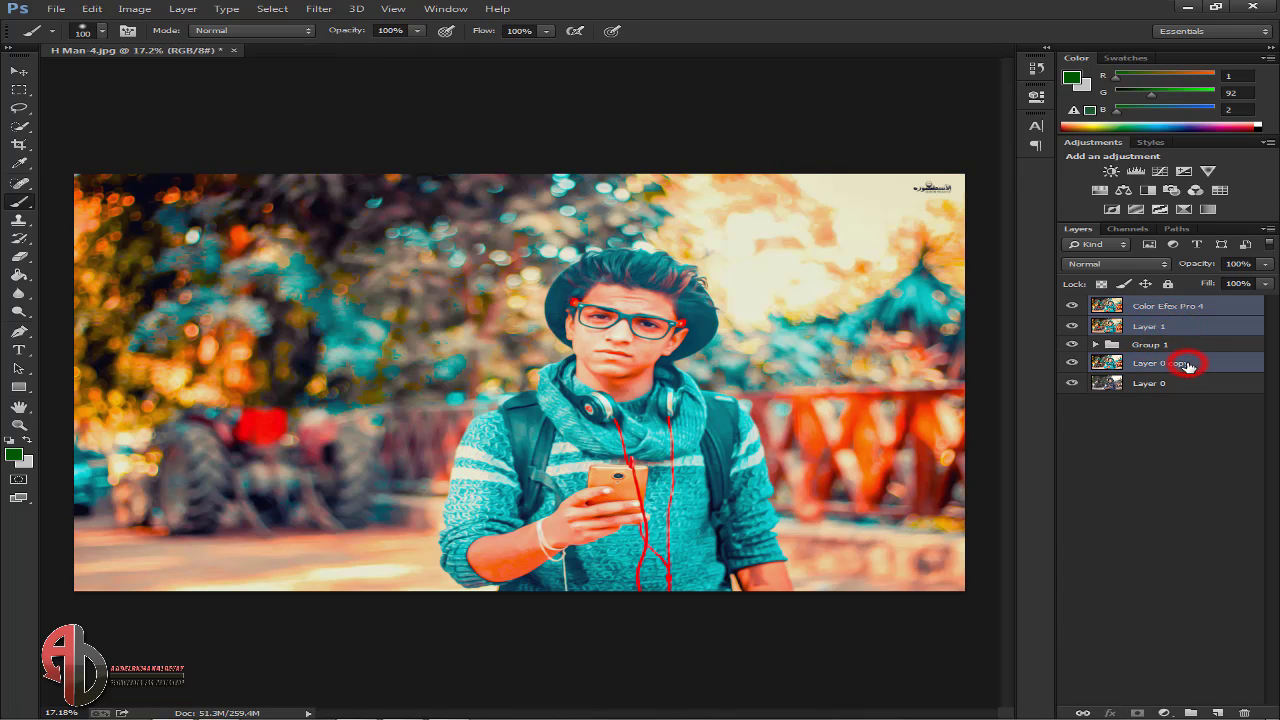
{"action": "key", "text": "ctrl+g"}
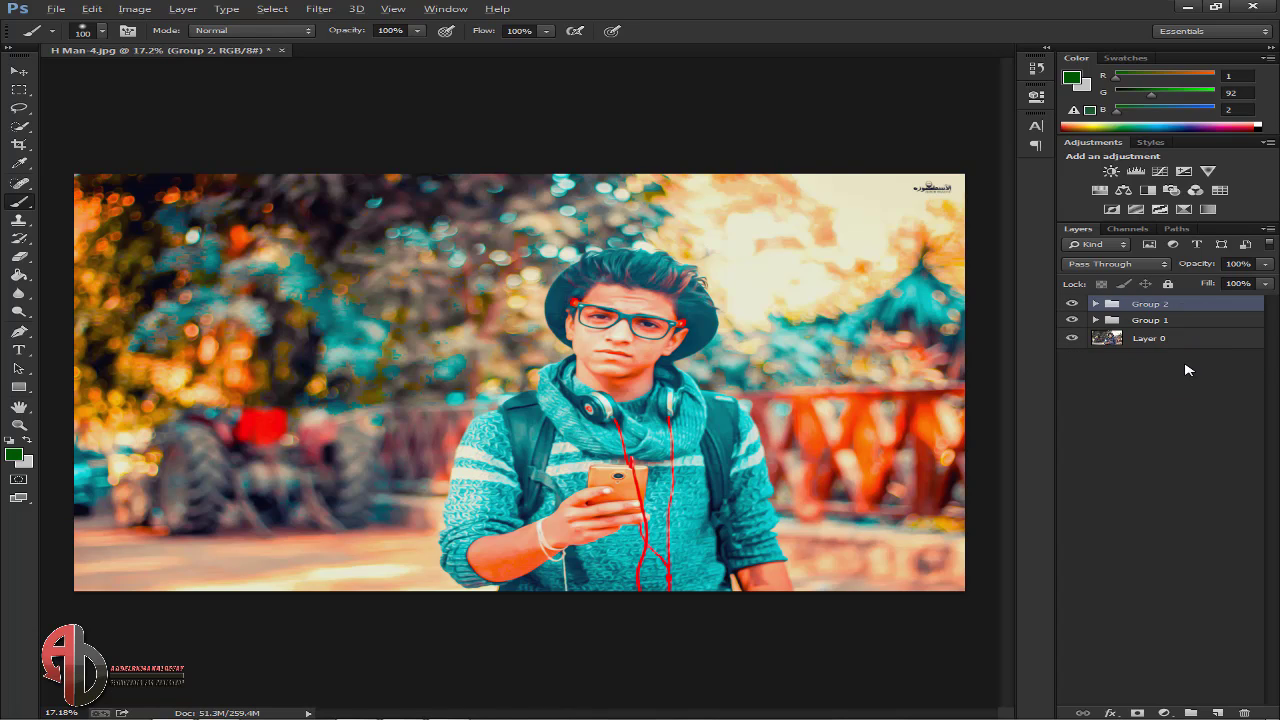
{"action": "key", "text": "ctrl+shift+alt+e"}
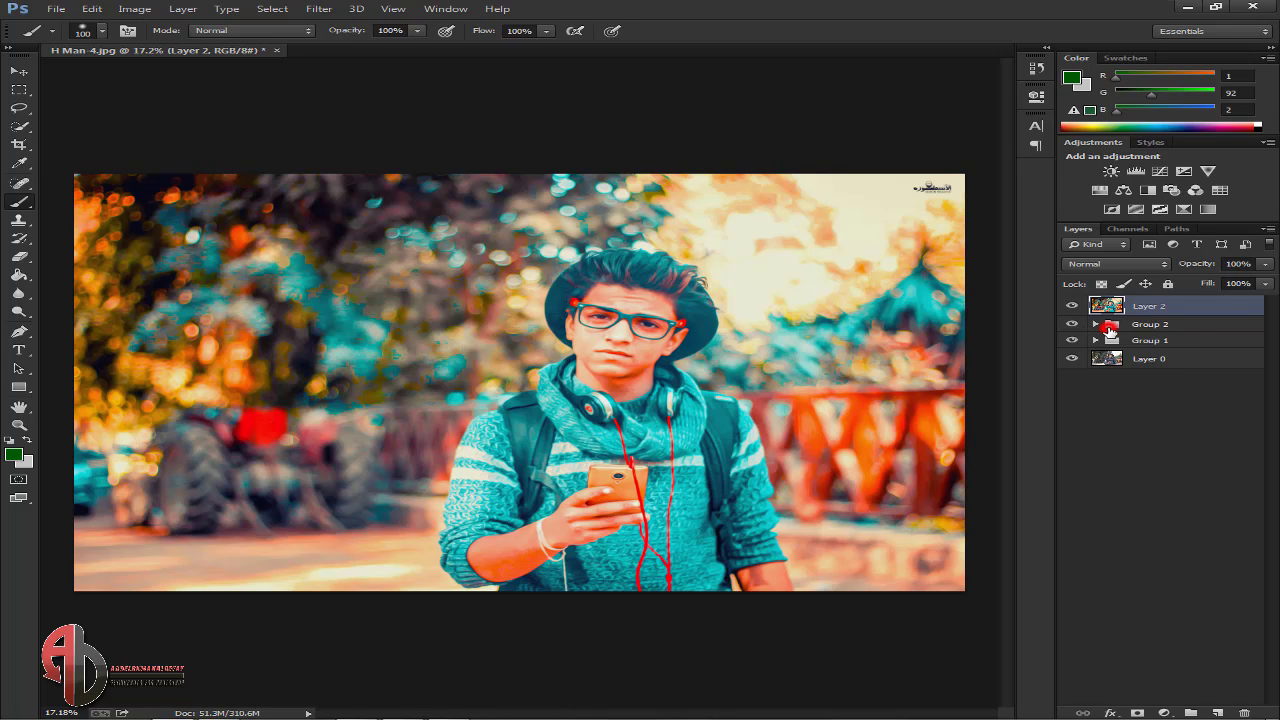
- Delete Group 2 and Group 1, and select the stamped layer above Layer 0
{"action": "left_click", "coordinate": [1108, 326]}
{"action": "key", "text": "Delete"}
{"action": "key", "text": "Delete"}
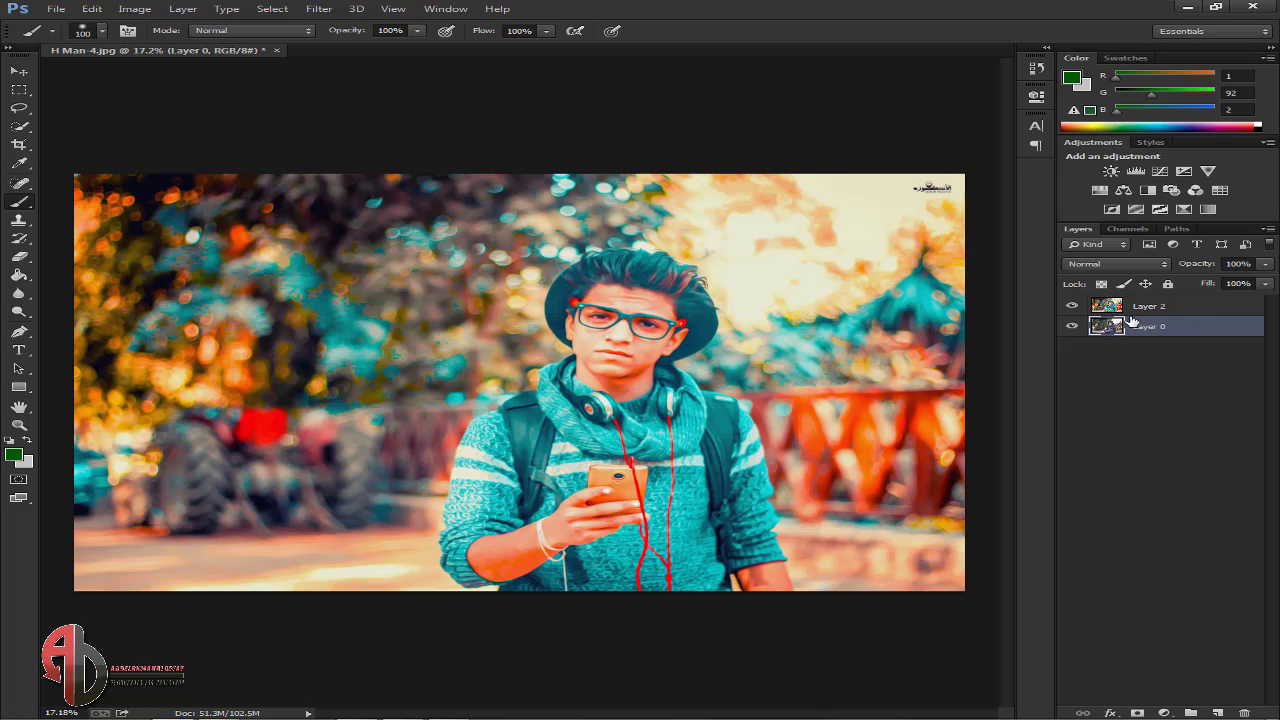
{"action": "left_click", "coordinate": [1135, 300]}
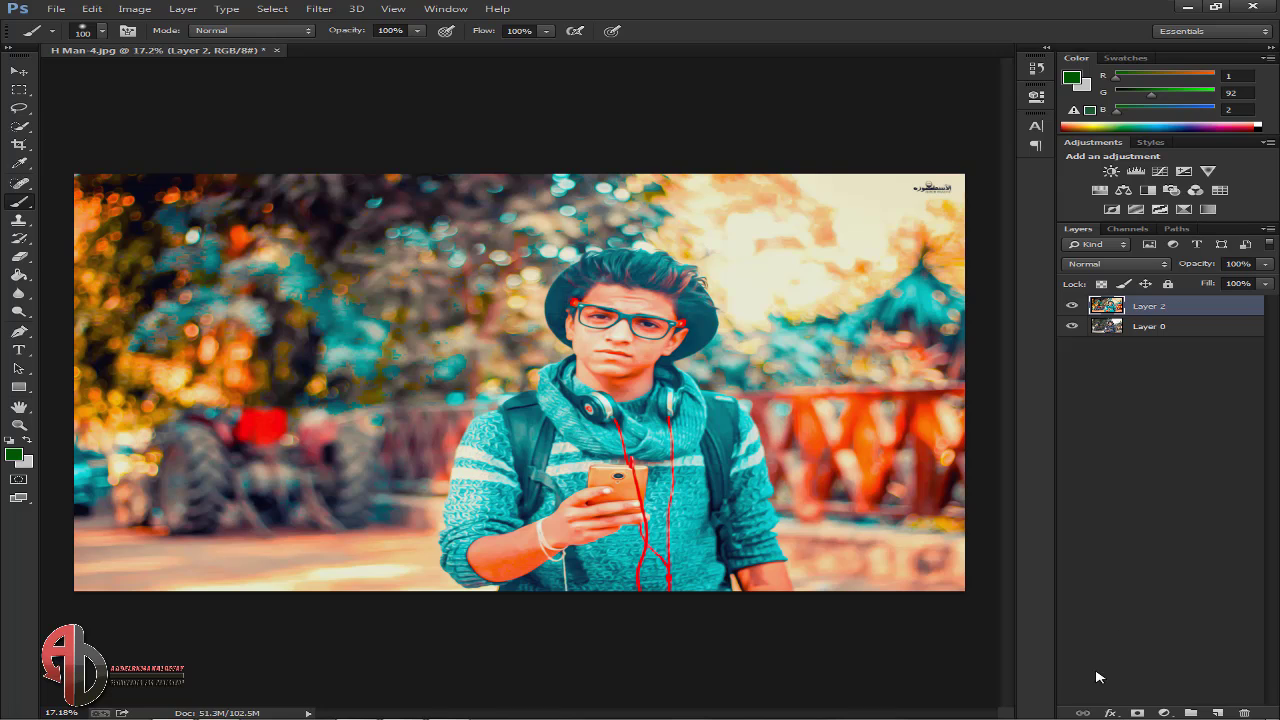
- Set the foreground color to white and add a Gradient Fill layer with the Radial style above Layer 2
{"action": "left_click", "coordinate": [18, 460]}
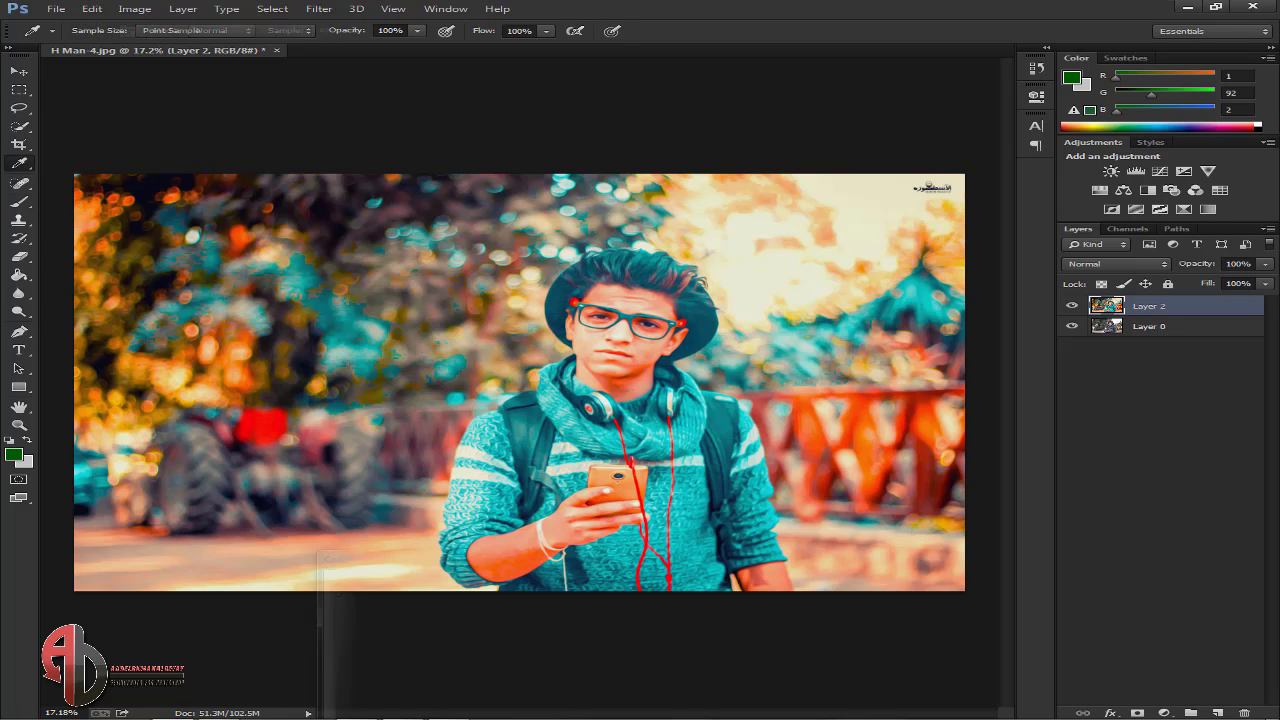
{"action": "left_click", "coordinate": [771, 582]}
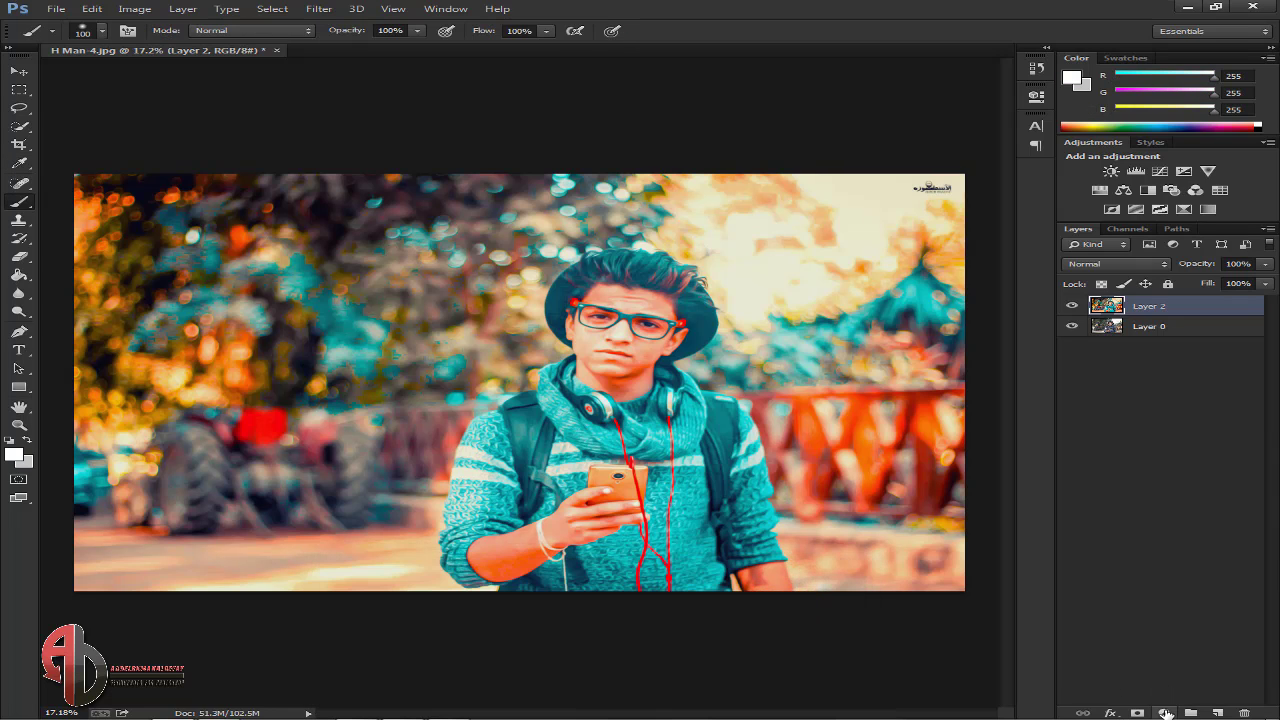
{"action": "left_click", "coordinate": [1163, 712]}
{"action": "left_click", "coordinate": [1092, 420]}
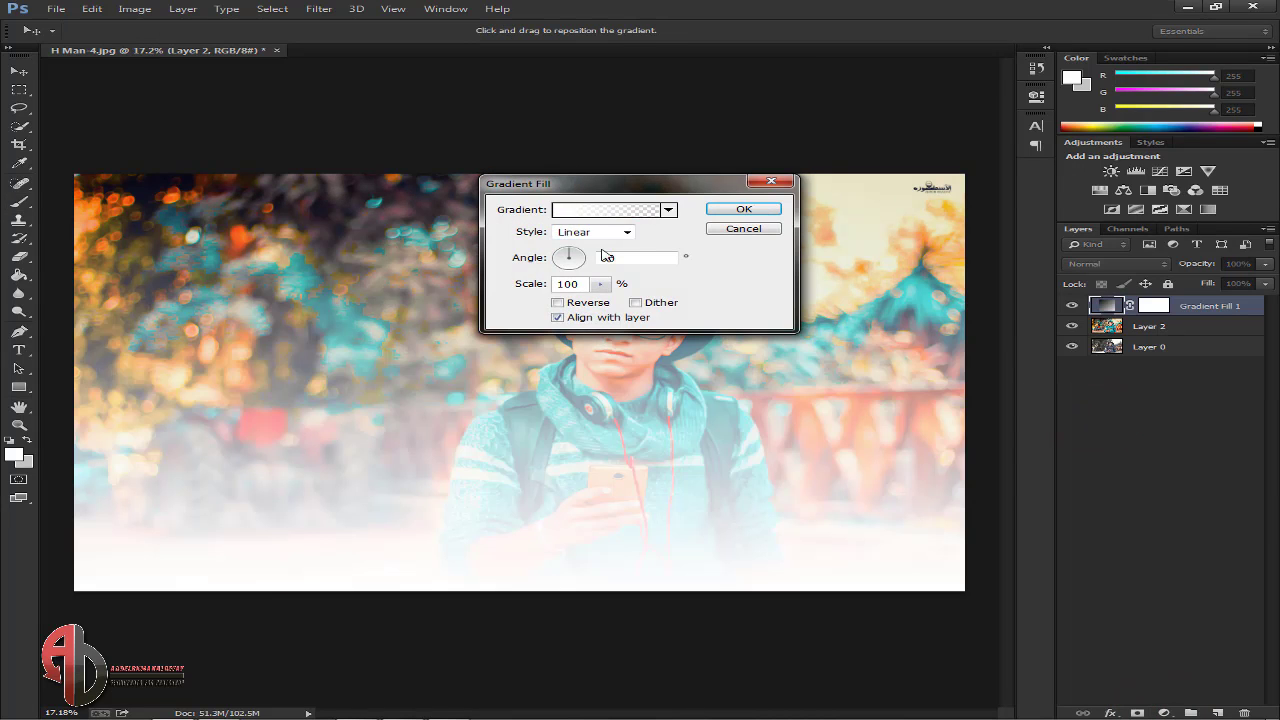
{"action": "left_click", "coordinate": [592, 231]}
{"action": "left_click", "coordinate": [588, 259]}
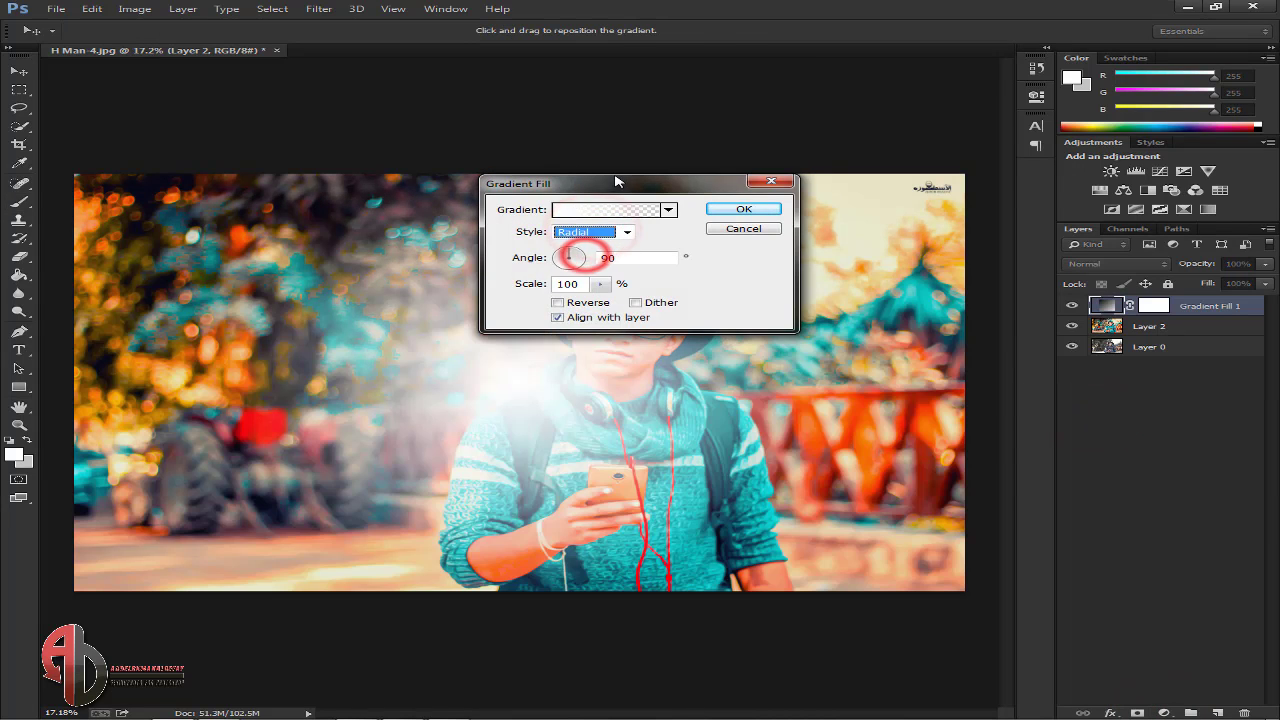
- Move the radial glow over the bright sky in the photo's upper-right area, set its Scale to 185%, and apply the fill
{"action": "left_click_drag", "start_coordinate": [623, 183], "coordinate": [243, 491]}
{"action": "left_click_drag", "start_coordinate": [512, 369], "coordinate": [937, 207]}
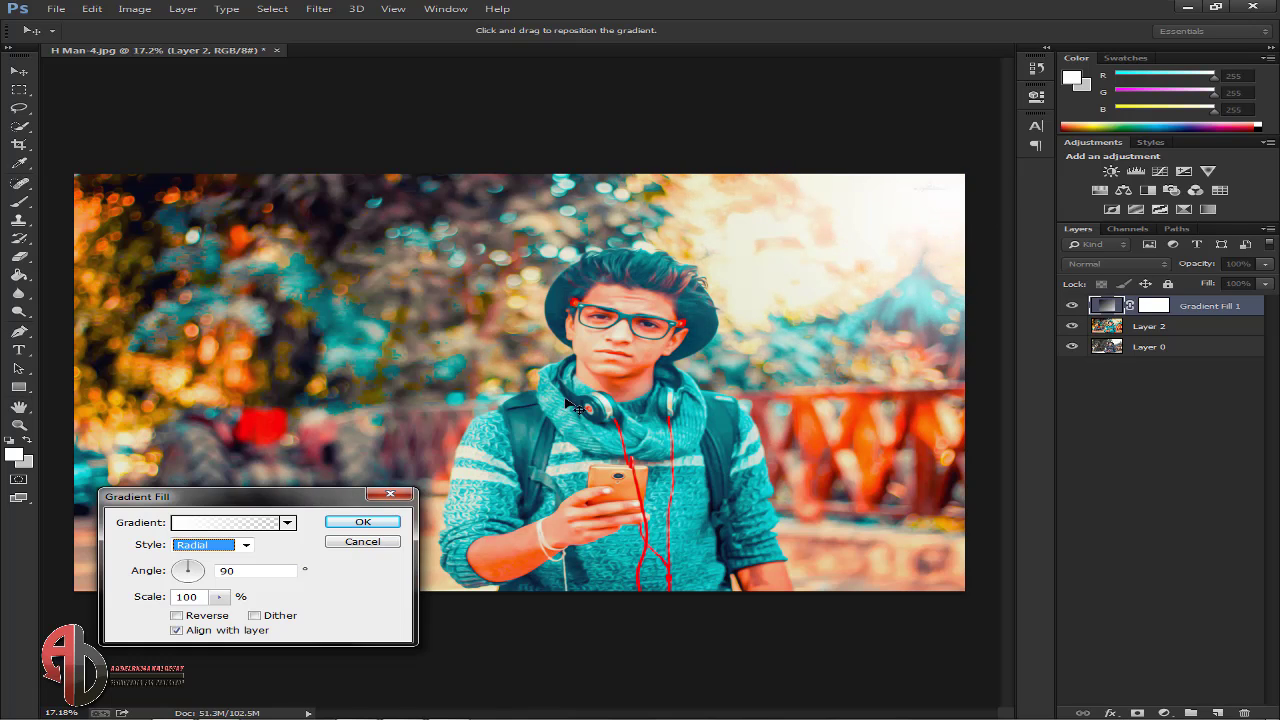
{"action": "left_click_drag", "start_coordinate": [148, 598], "coordinate": [152, 603]}
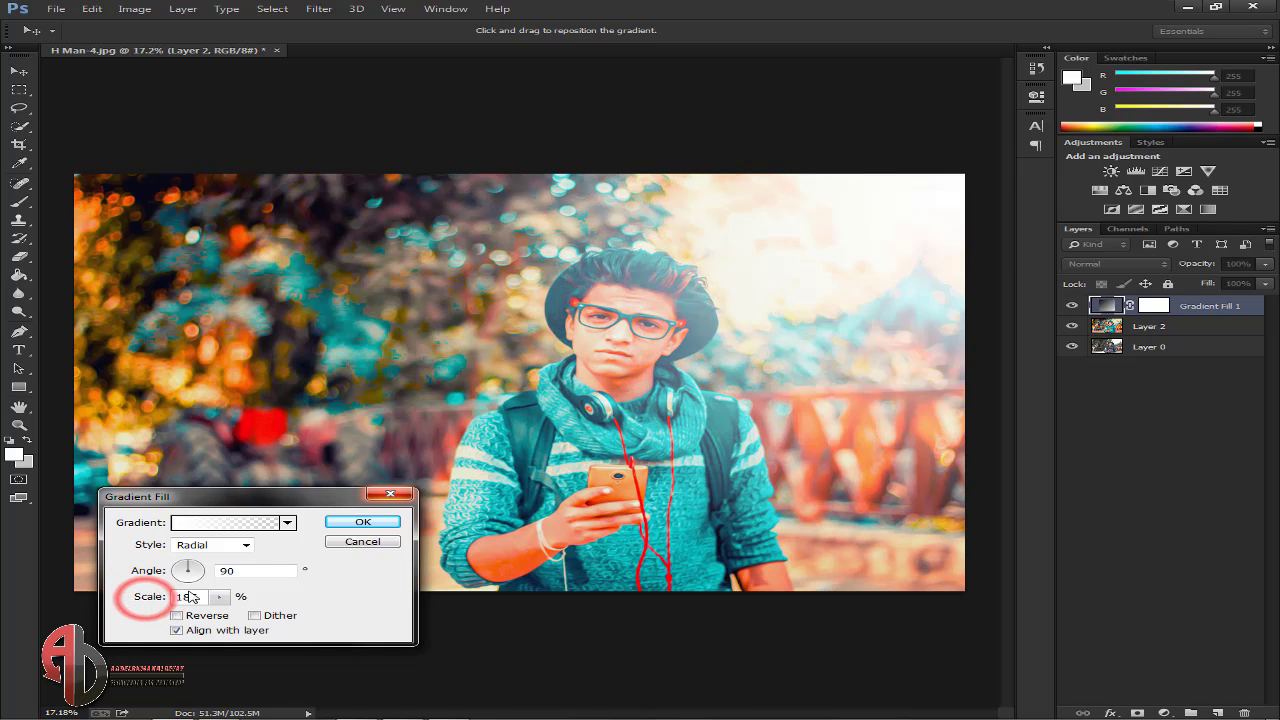
{"action": "left_click_drag", "start_coordinate": [871, 214], "coordinate": [822, 181]}
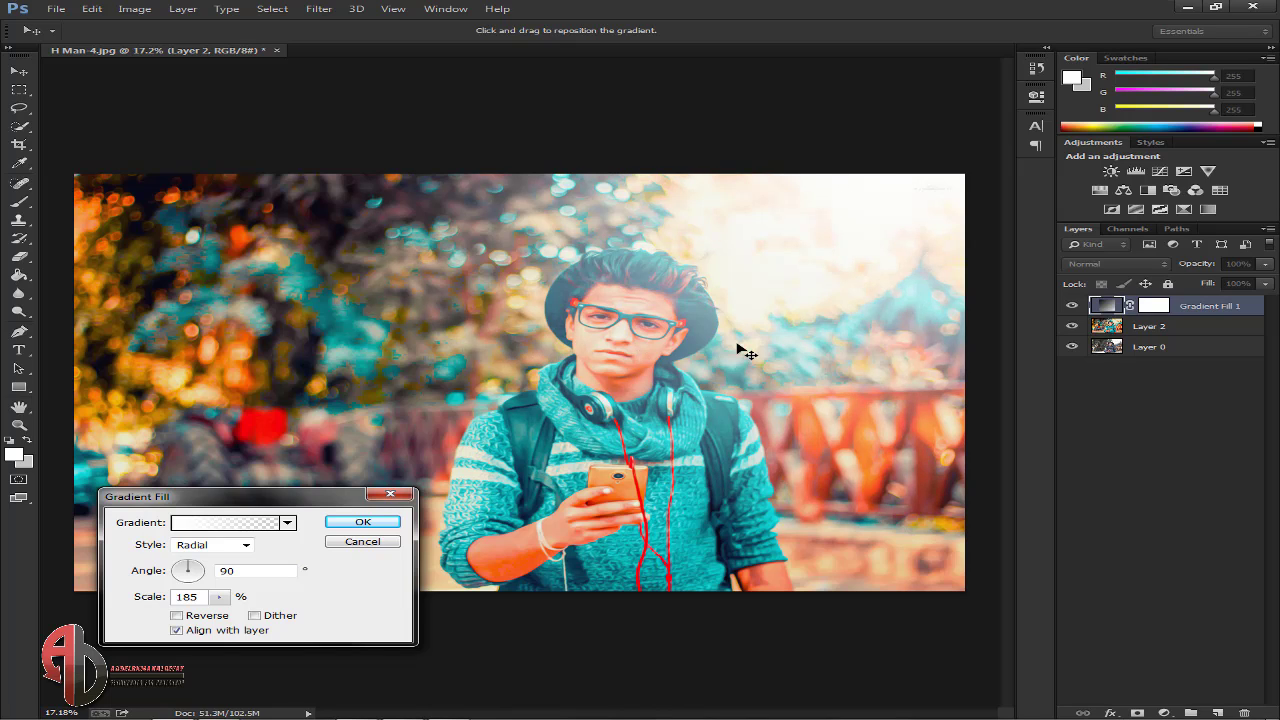
{"action": "left_click_drag", "start_coordinate": [937, 228], "coordinate": [907, 214]}
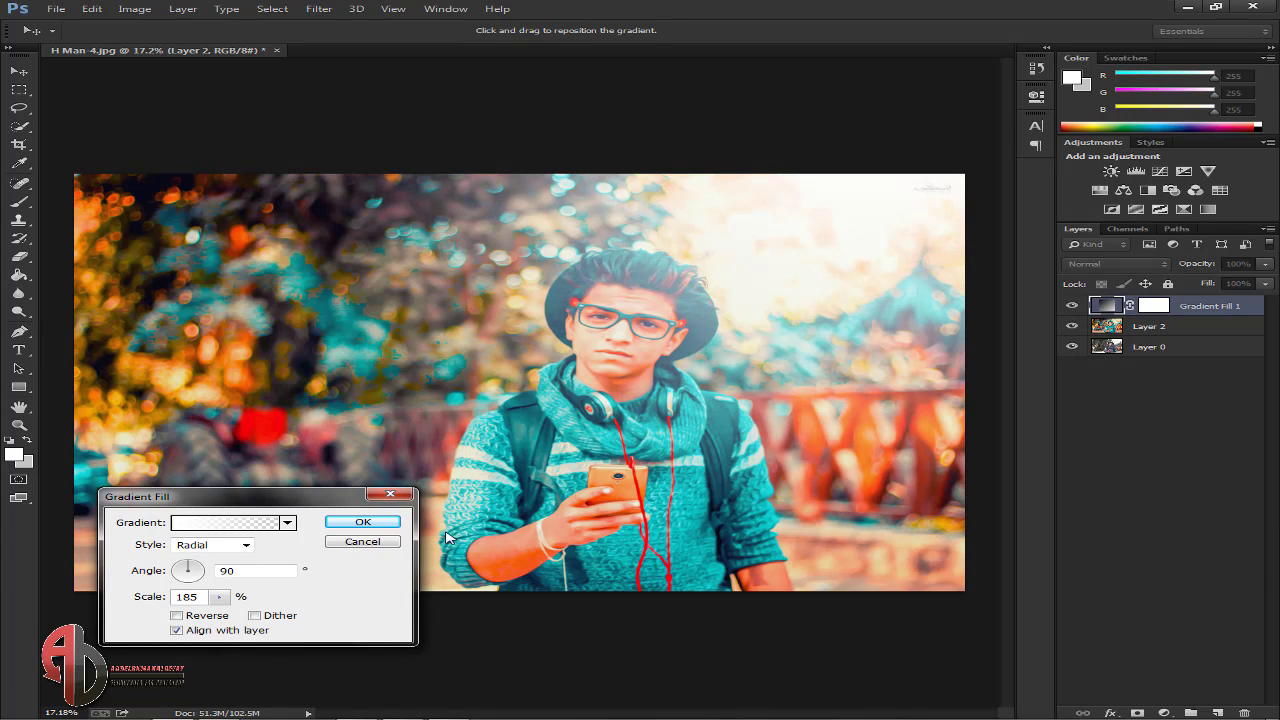
{"action": "left_click", "coordinate": [362, 521]}
- Place the lens flare image over the bright sky, enlarged to about 691%, and set its blend mode to Screen
{"action": "key", "text": "ctrl+t"}
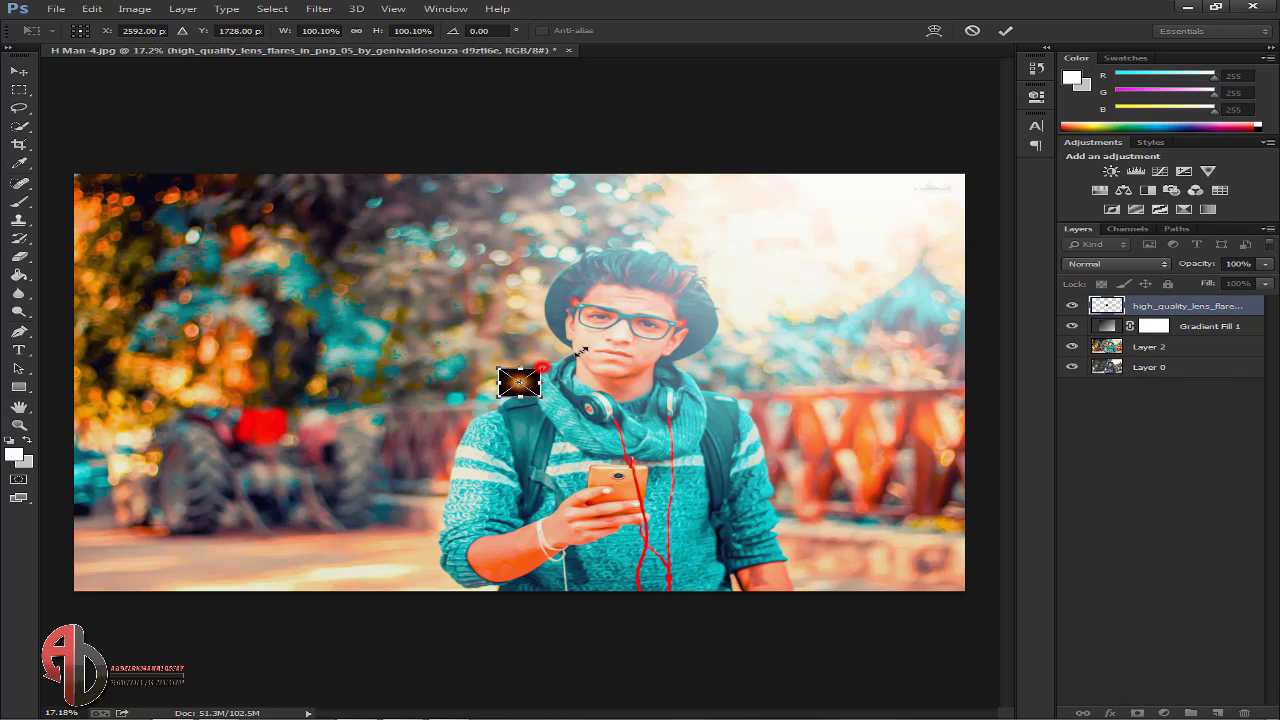
{"action": "left_click_drag", "start_coordinate": [550, 368], "coordinate": [708, 327]}
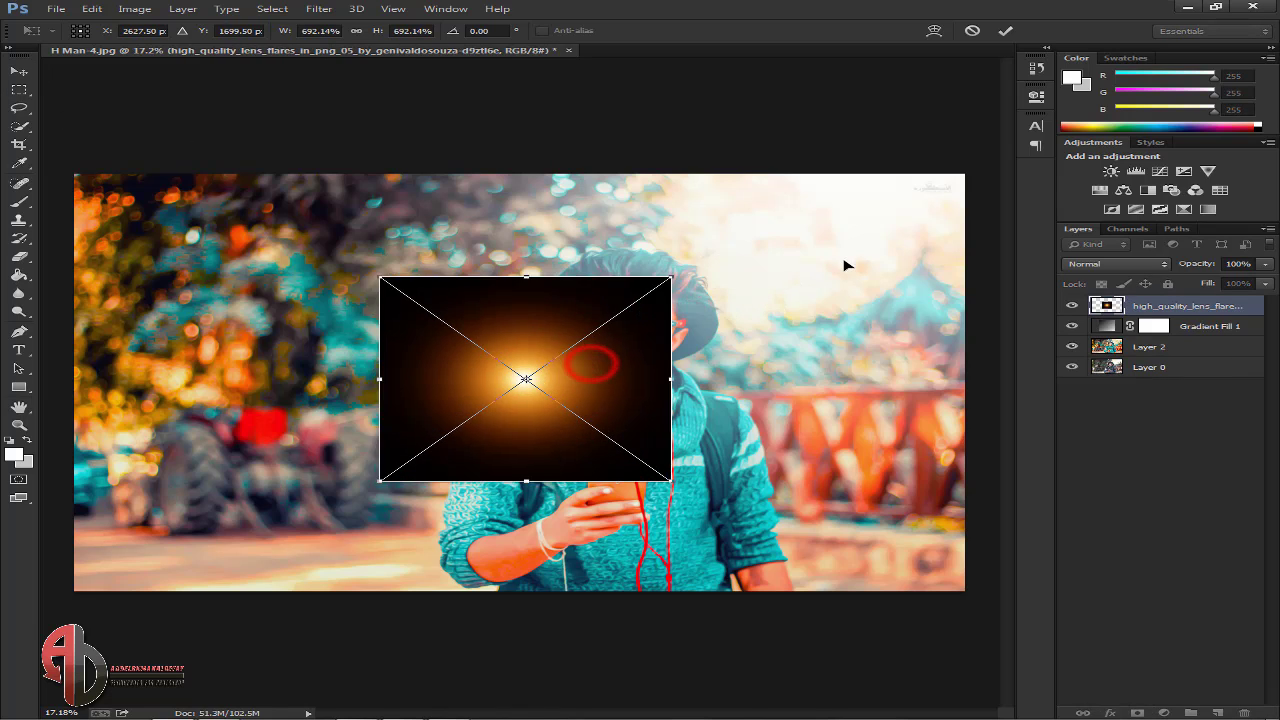
{"action": "left_click_drag", "start_coordinate": [598, 346], "coordinate": [850, 240]}
{"action": "key", "text": "Return"}
{"action": "key", "text": "b"}
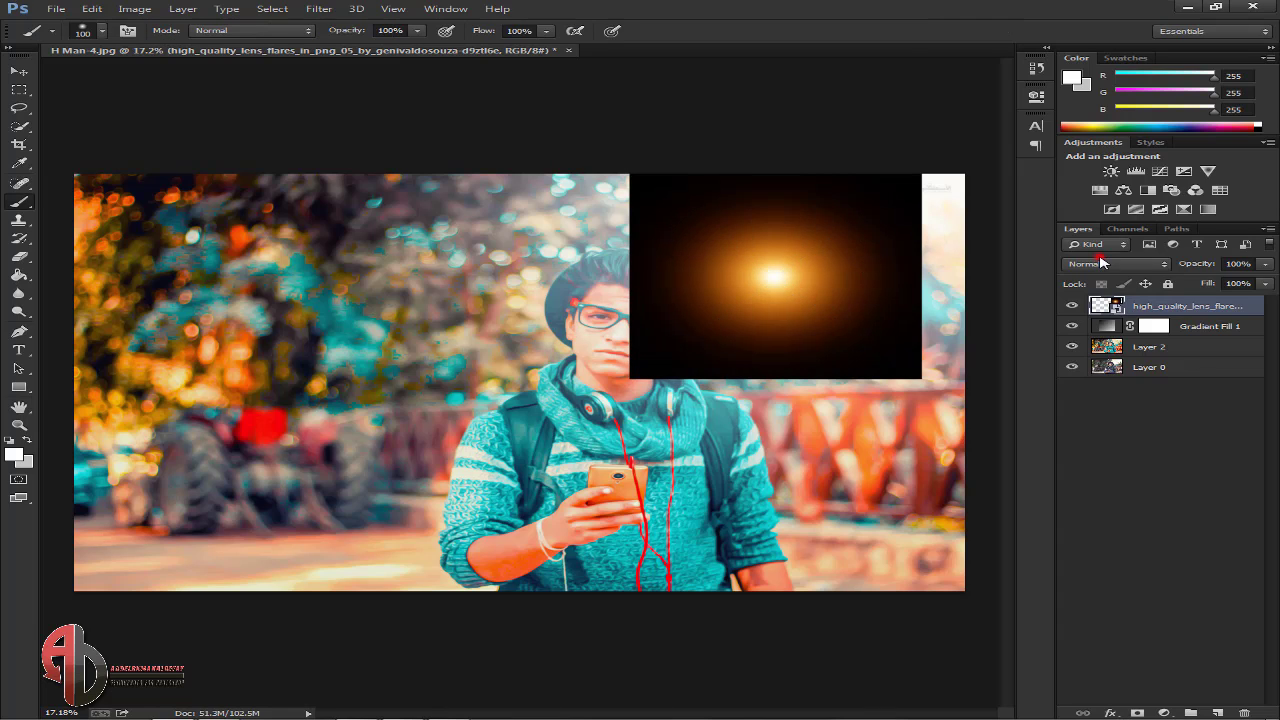
{"action": "left_click", "coordinate": [1101, 261]}
{"action": "left_click", "coordinate": [1097, 393]}
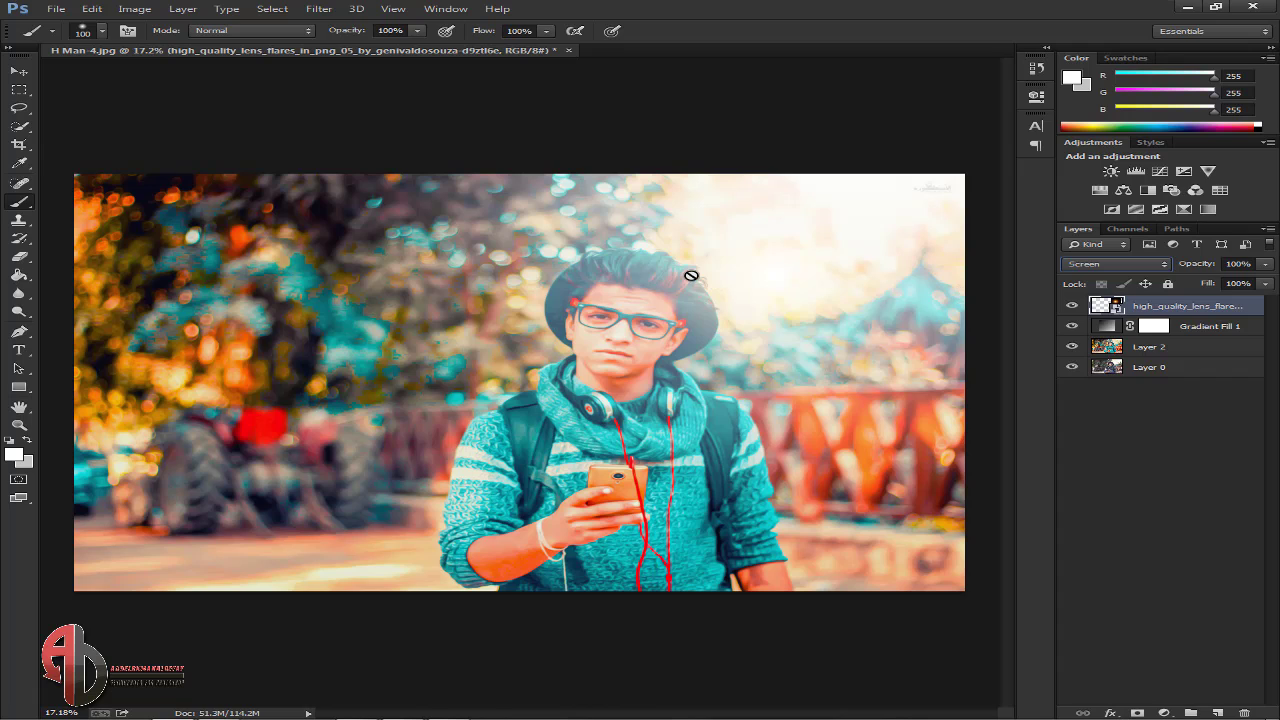
- Transform the lens flare to about 945% width and 828% height, rotated -21.5° over the bright sky
{"action": "key", "text": "ctrl+t"}
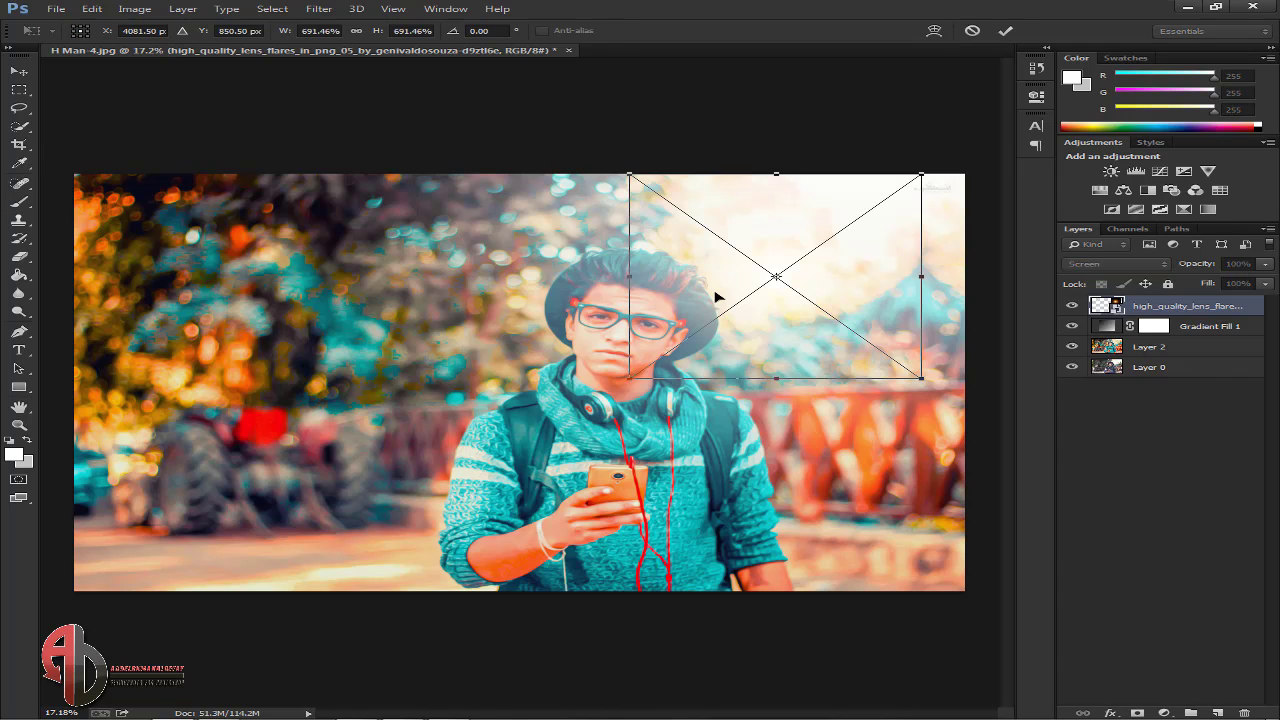
{"action": "mouse_move", "coordinate": [630, 380]}
{"action": "left_mouse_down"}
{"action": "mouse_move", "coordinate": [543, 434]}
{"action": "mouse_move", "coordinate": [522, 418]}
{"action": "left_mouse_up"}
{"action": "left_click", "coordinate": [945, 335]}
{"action": "mouse_move", "coordinate": [950, 335]}
{"action": "left_mouse_down"}
{"action": "mouse_move", "coordinate": [986, 307]}
{"action": "mouse_move", "coordinate": [997, 316]}
{"action": "mouse_move", "coordinate": [995, 255]}
{"action": "left_mouse_up"}
{"action": "left_click_drag", "start_coordinate": [865, 280], "coordinate": [937, 268]}
{"action": "key", "text": "b"}
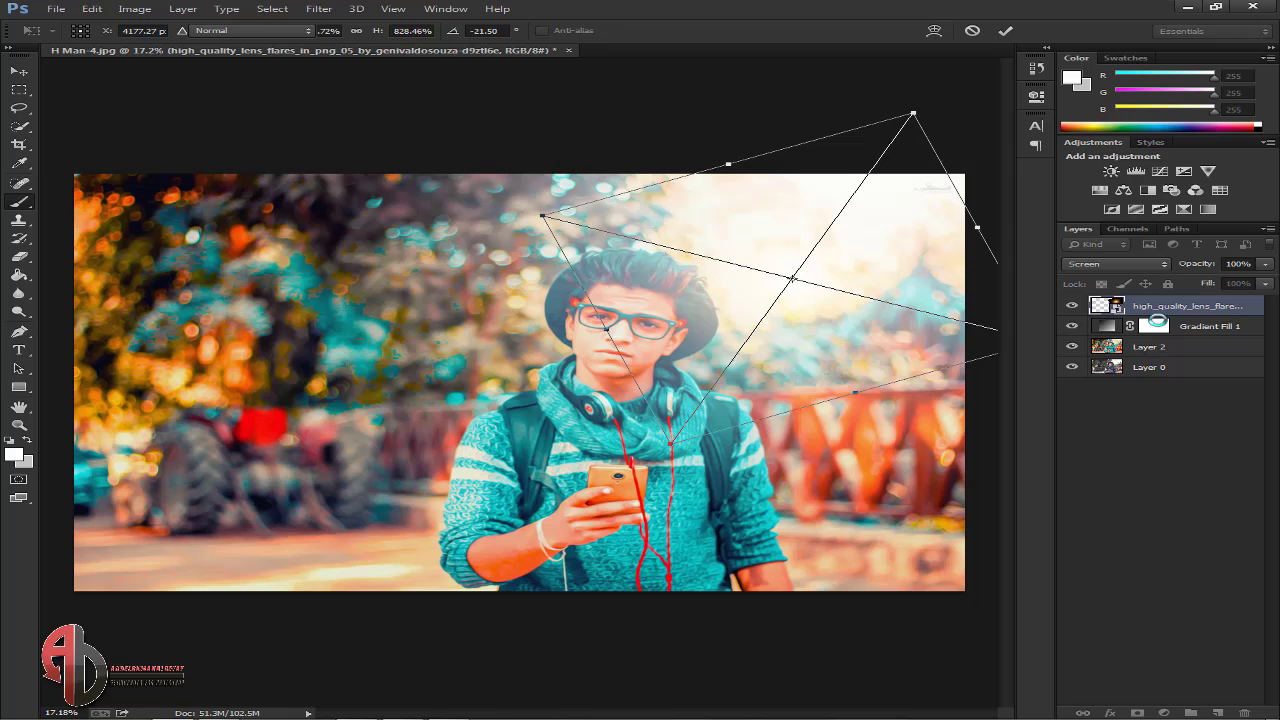
{"action": "key", "text": "Return"}
- Reopen the Gradient Fill 1 settings and reposition its radial glow in the bright sky
{"action": "double_click", "coordinate": [1103, 328]}
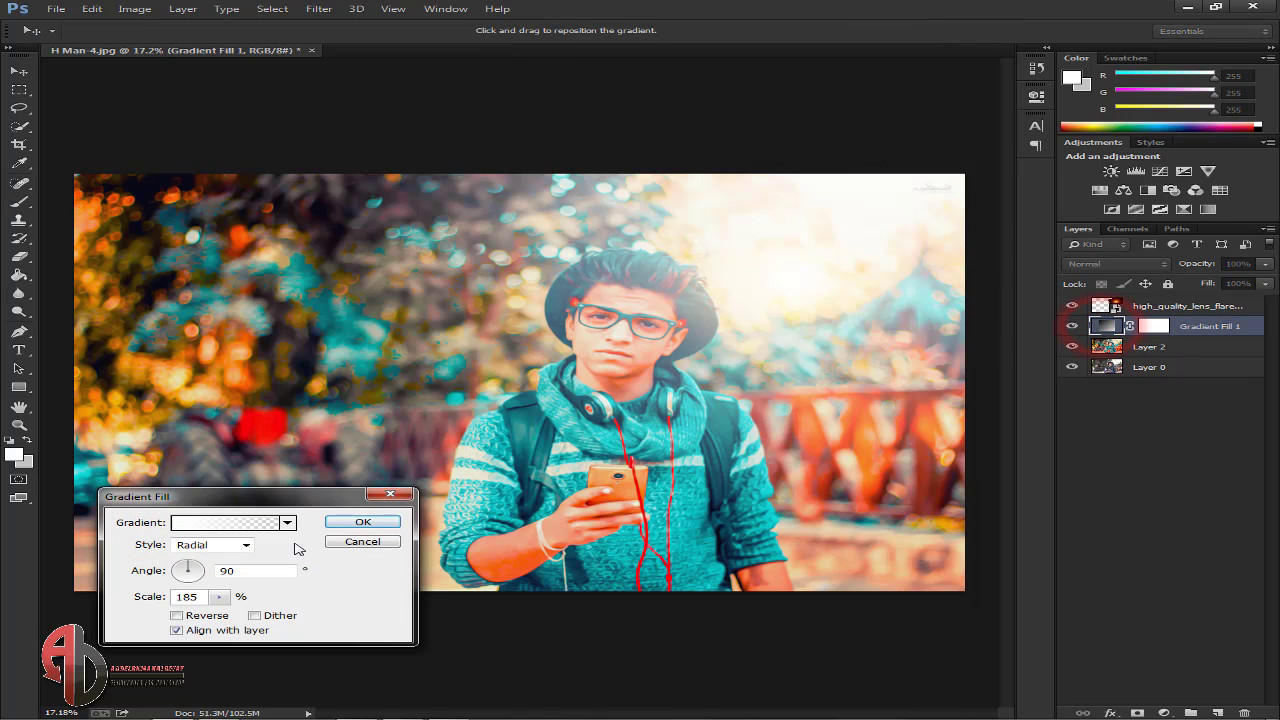
{"action": "left_click", "coordinate": [761, 327]}
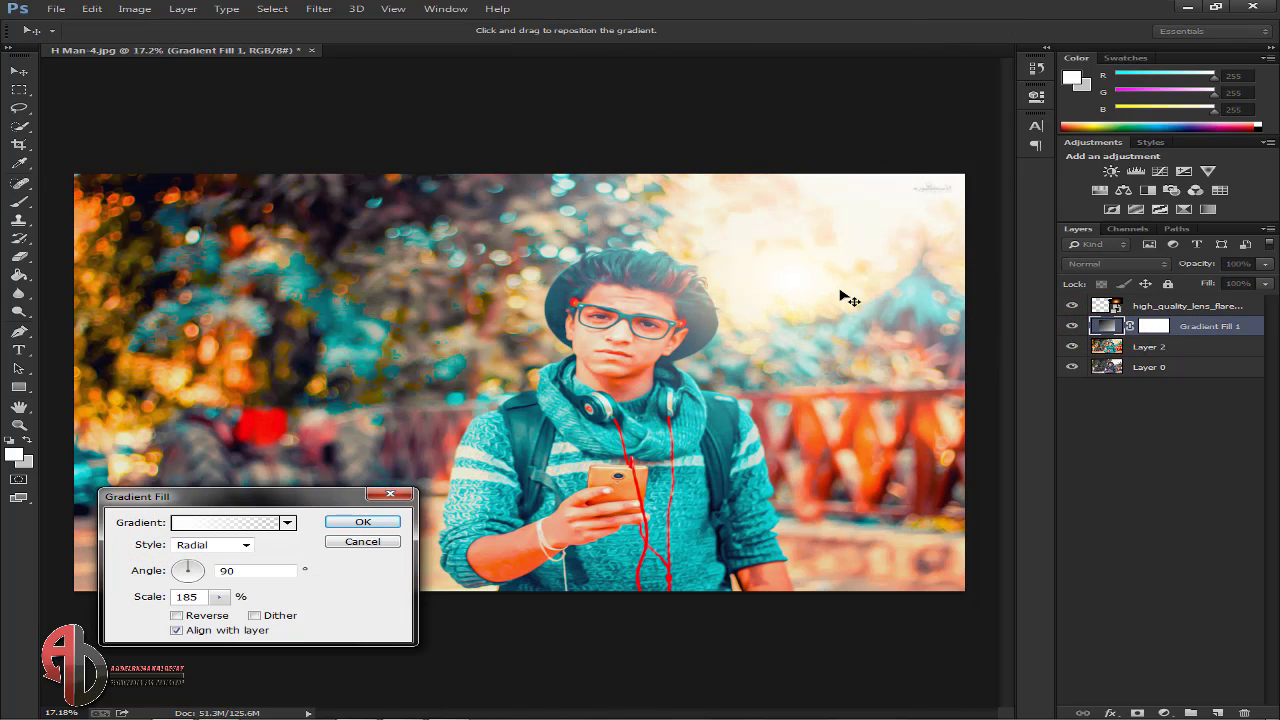
{"action": "key", "text": "Return"}
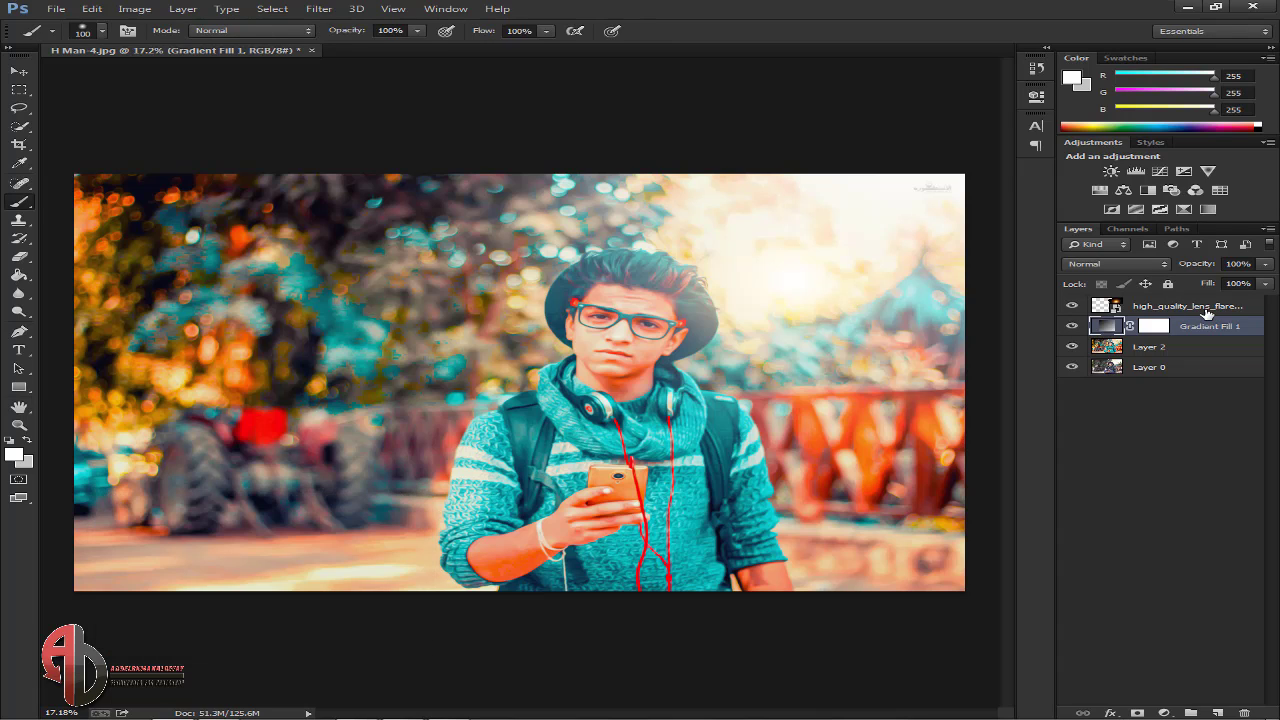
- Center the lens flare's transform reference point and enlarge the flare to about 1623% width and 1423% height
{"action": "left_click", "coordinate": [1207, 305]}
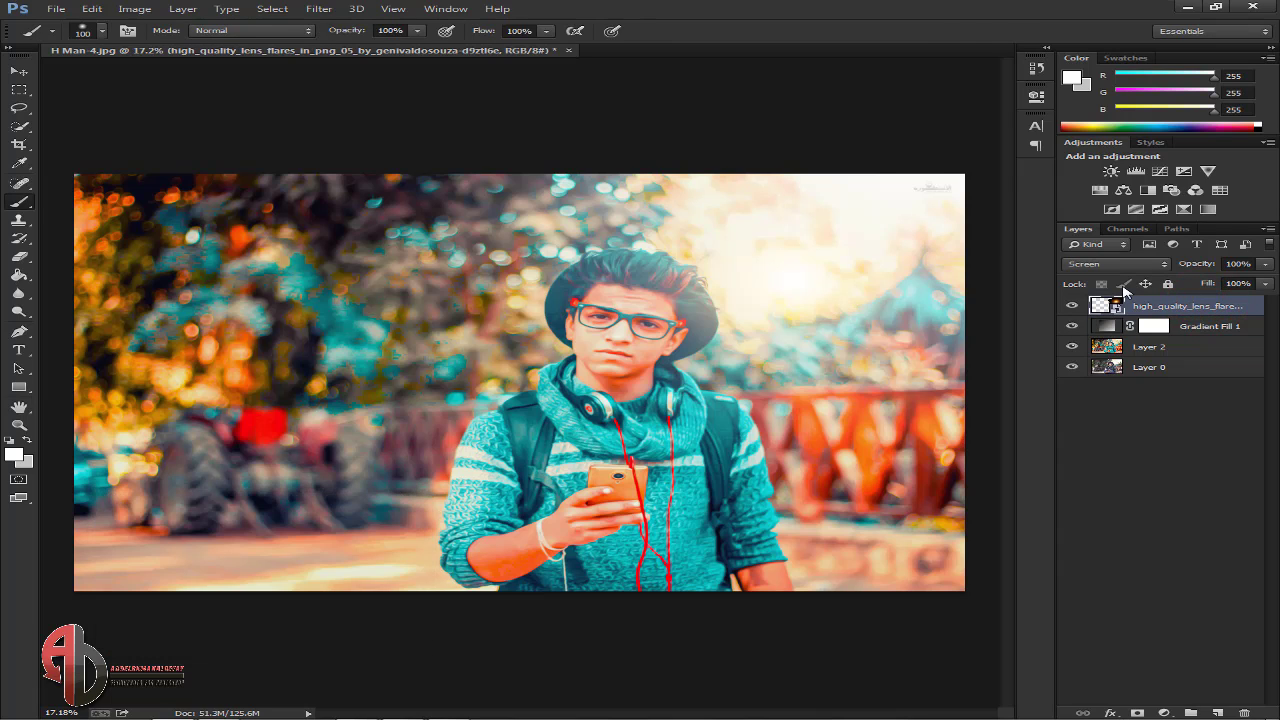
{"action": "key", "text": "ctrl+t"}
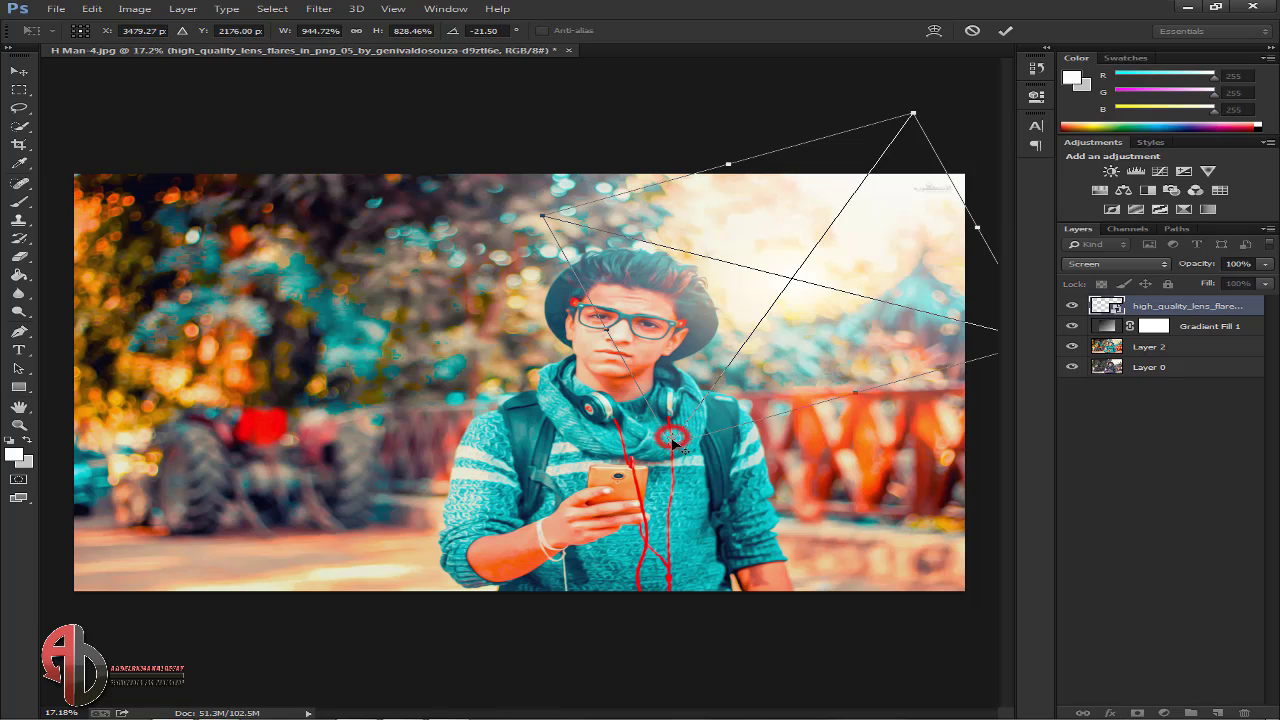
{"action": "left_click_drag", "start_coordinate": [672, 440], "coordinate": [792, 280]}
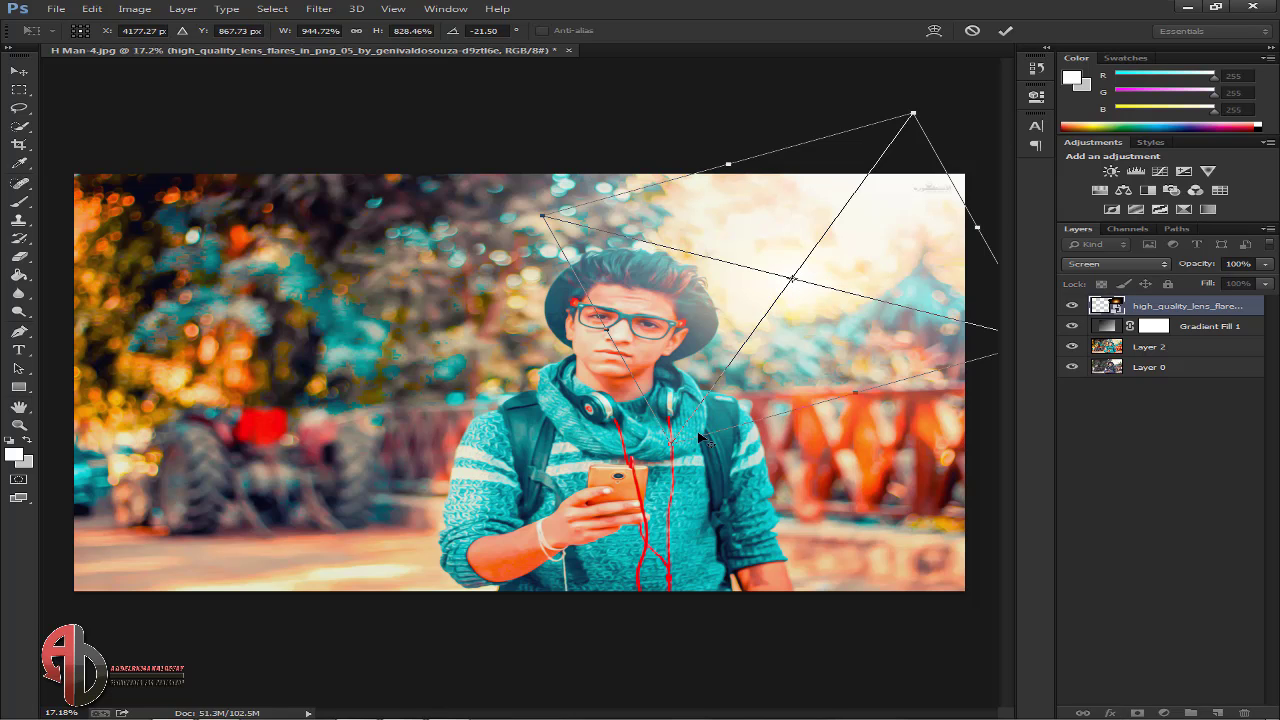
{"action": "left_click_drag", "start_coordinate": [675, 440], "coordinate": [552, 543]}
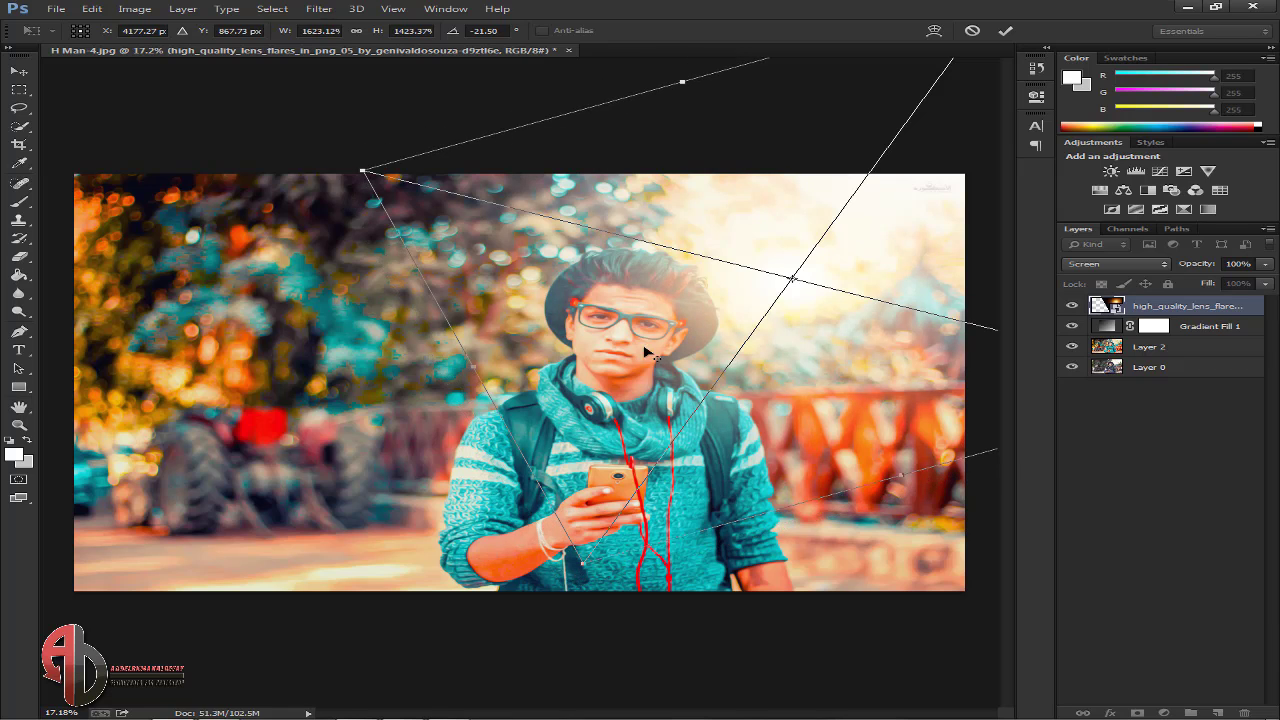
- Enlarge the lens flare to about 2243% width and 2101% height over the bright sky and apply the transform
{"action": "scroll", "coordinate": [705, 300], "scroll_direction": "down", "scroll_amount": 2}
{"action": "left_click_drag", "start_coordinate": [605, 208], "coordinate": [592, 187]}
{"action": "left_click_drag", "start_coordinate": [843, 274], "coordinate": [908, 256]}
{"action": "left_click_drag", "start_coordinate": [765, 250], "coordinate": [805, 231]}
{"action": "left_click_drag", "start_coordinate": [472, 371], "coordinate": [444, 376]}
{"action": "left_click_drag", "start_coordinate": [612, 175], "coordinate": [601, 156]}
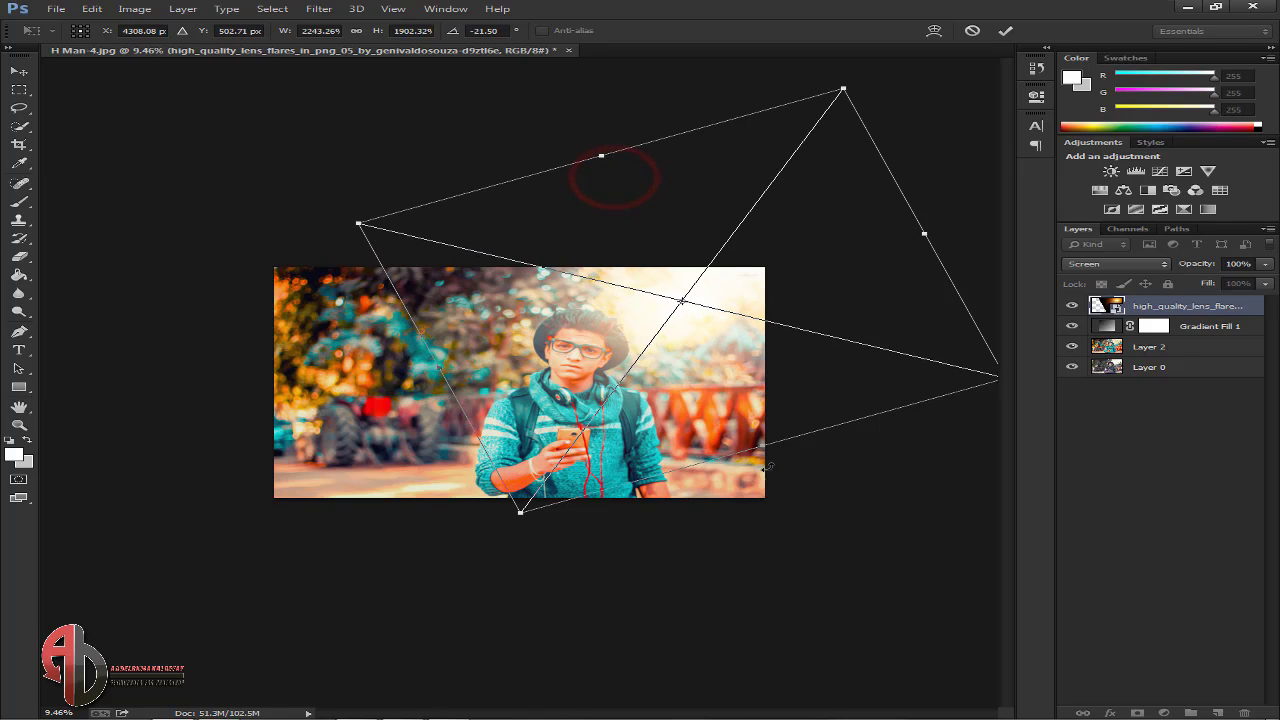
{"action": "left_click_drag", "start_coordinate": [766, 455], "coordinate": [786, 482]}
{"action": "key", "text": "b"}
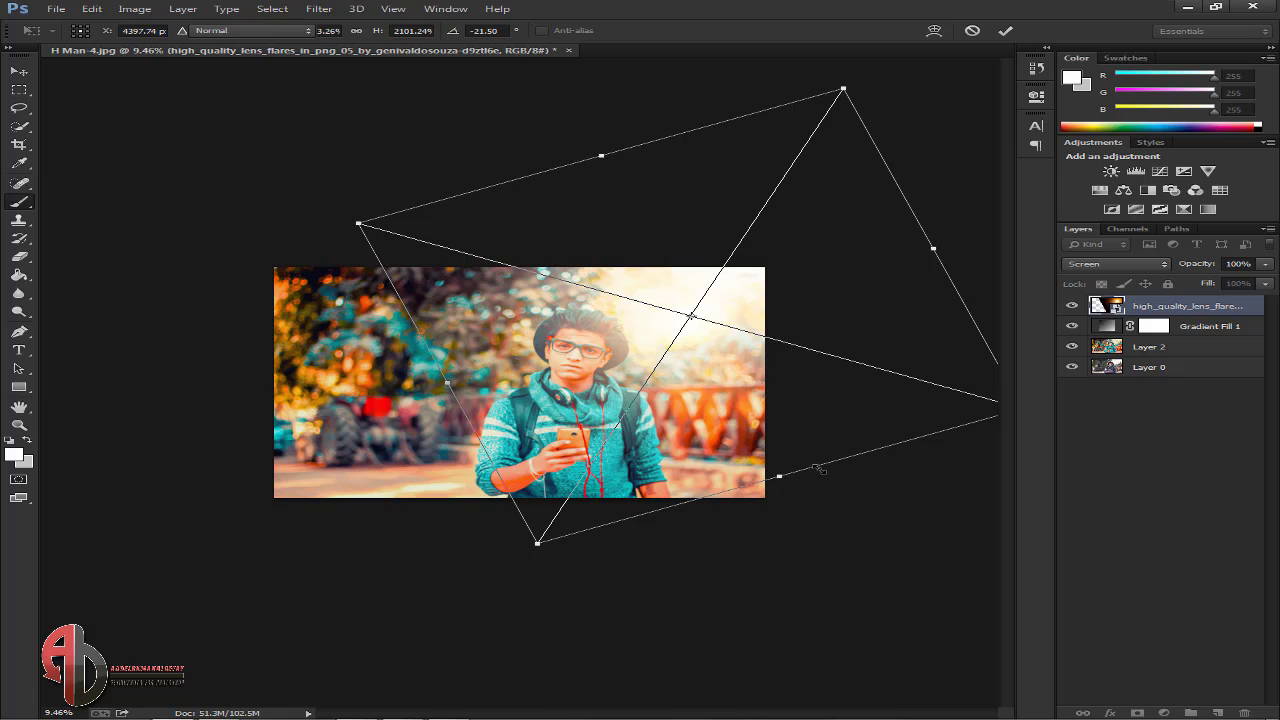
{"action": "key", "text": "Return"}
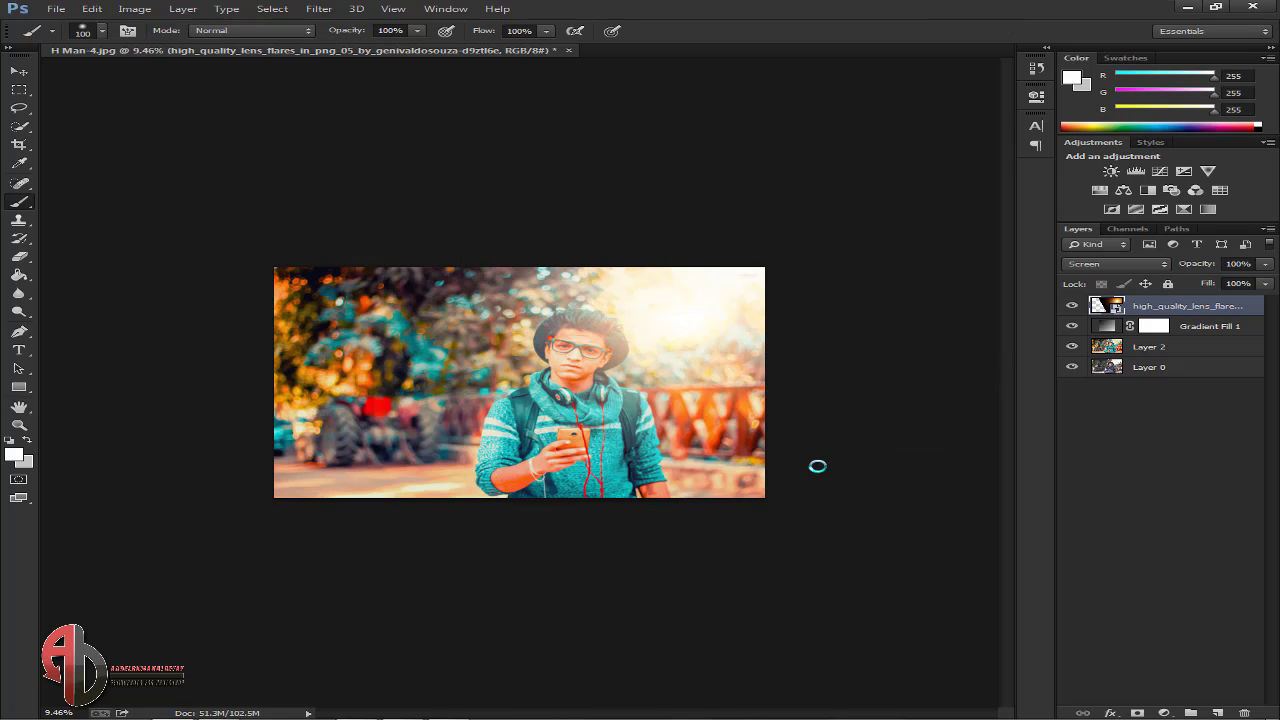
- Compare the whole image with and without the Gradient Fill 1 glow
{"action": "key", "text": "ctrl+0"}
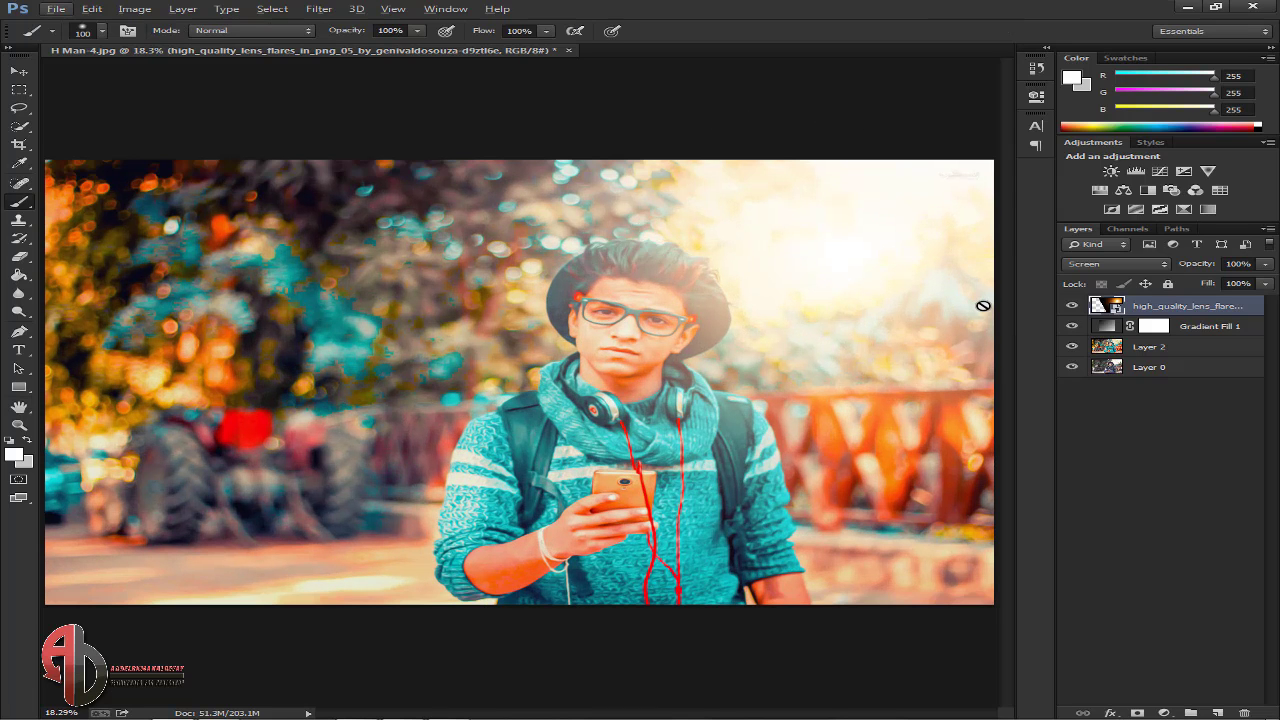
{"action": "left_click", "coordinate": [1074, 323]}
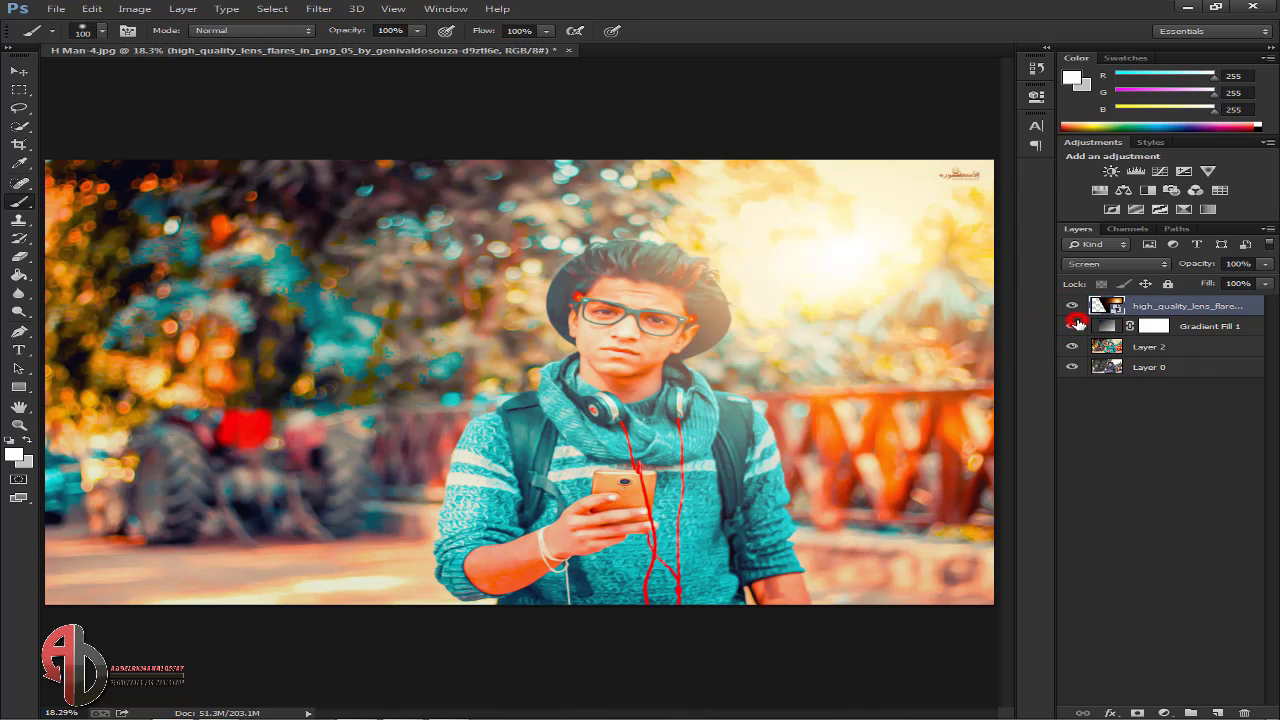
{"action": "left_click", "coordinate": [1074, 325]}
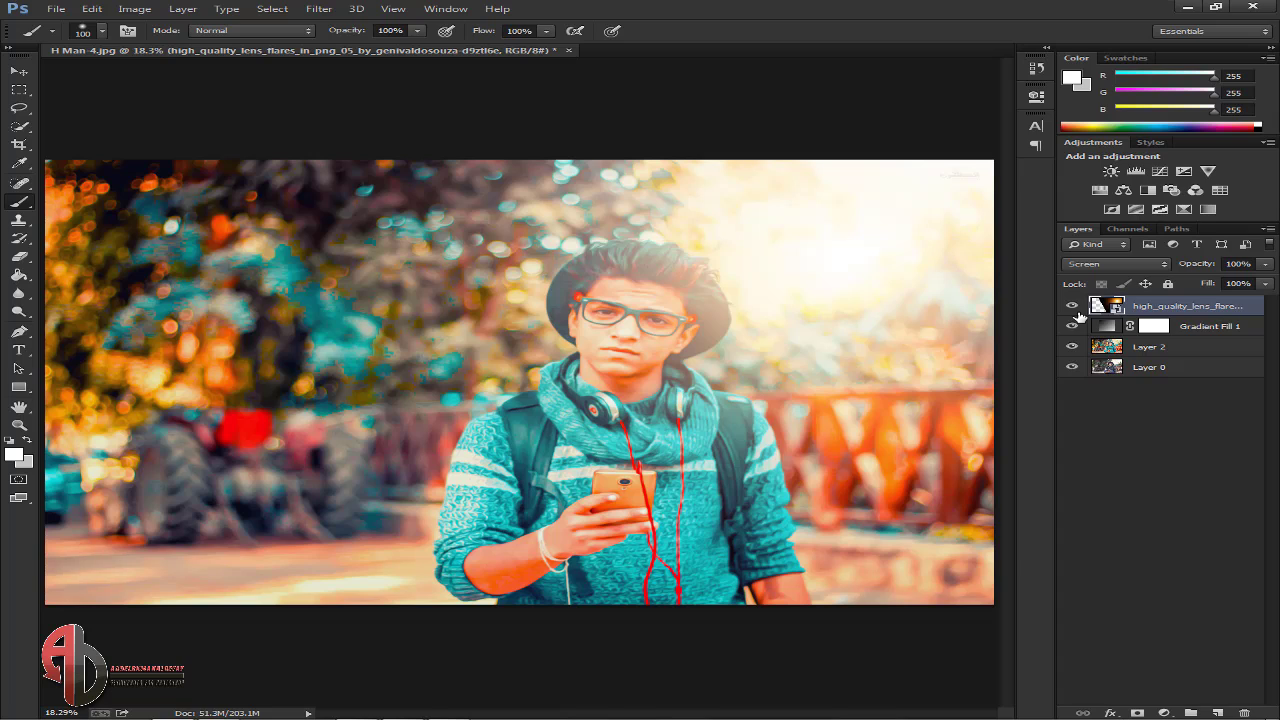
- Group the lens flare, Gradient Fill 1 and Layer 2 layers together
{"action": "key", "text": "alt"}
{"action": "left_click", "coordinate": [1163, 346], "text": "ctrl"}
{"action": "left_click", "coordinate": [1170, 327], "text": "ctrl"}
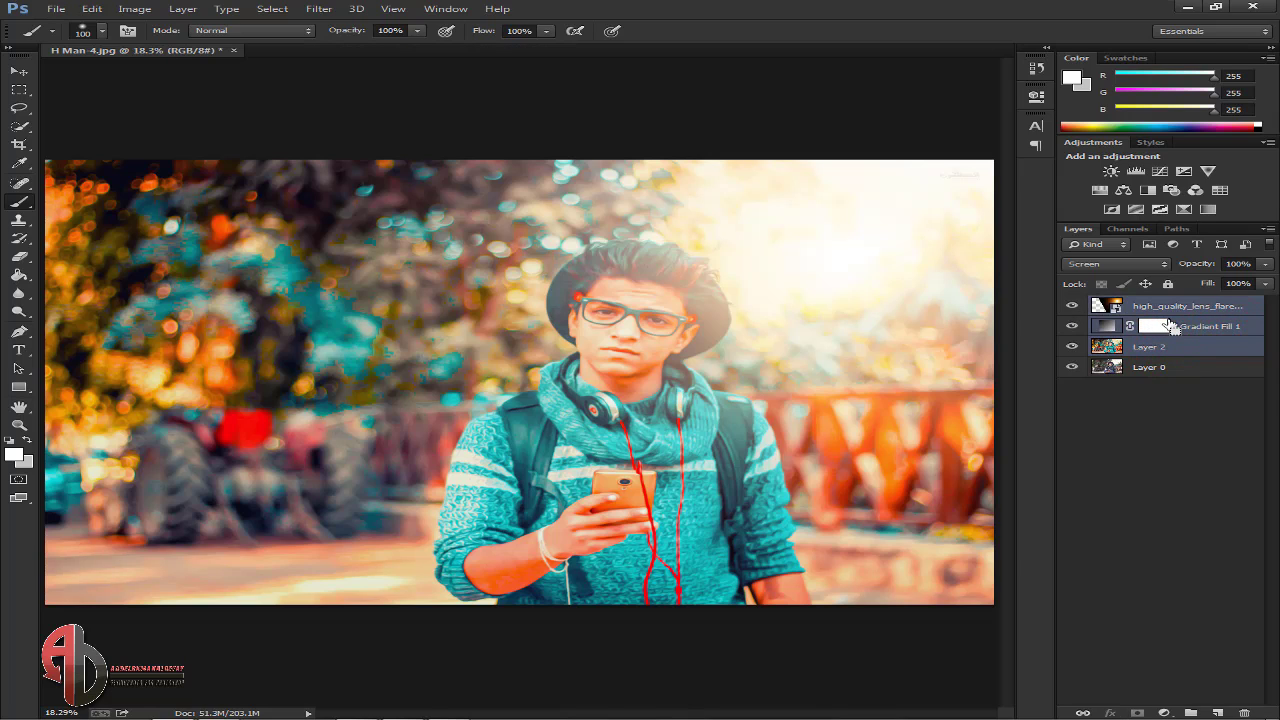
{"action": "key", "text": "ctrl+g"}
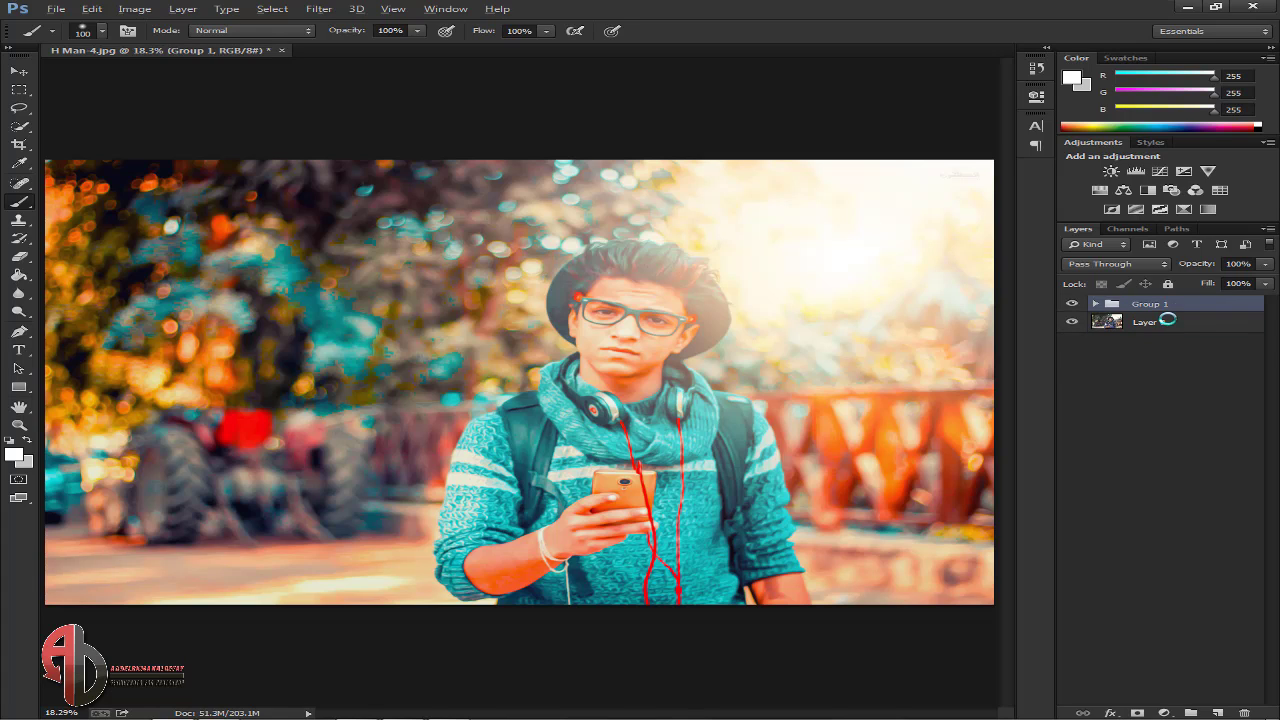
- Stamp all visible layers into a new merged layer and delete Group 1
{"action": "key", "text": "ctrl+shift+alt+n"}
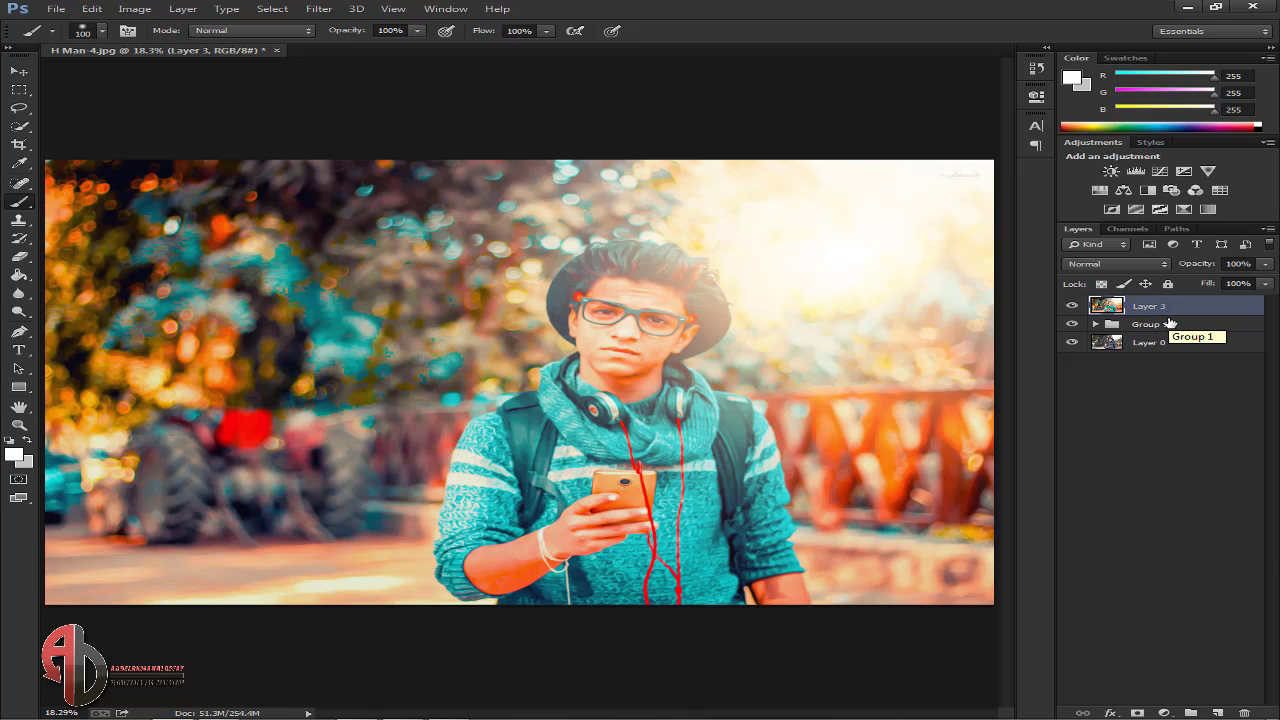
{"action": "left_click", "coordinate": [1121, 326]}
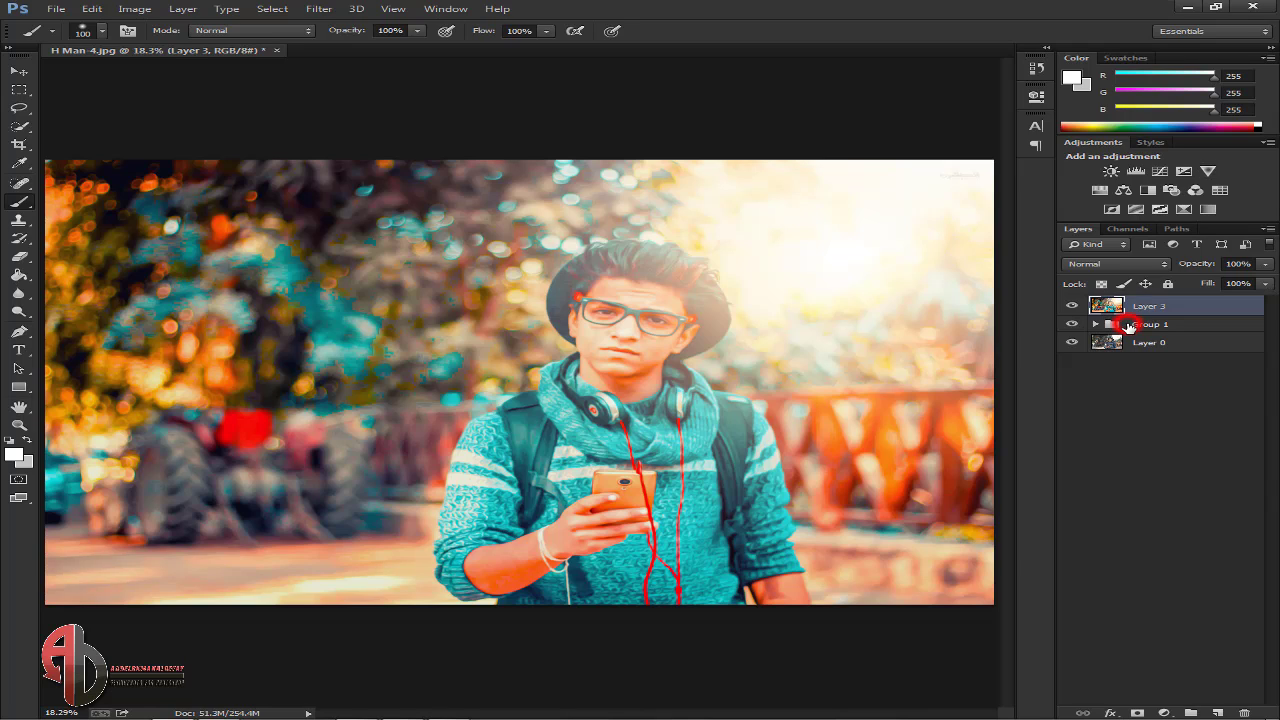
{"action": "key", "text": "Delete"}
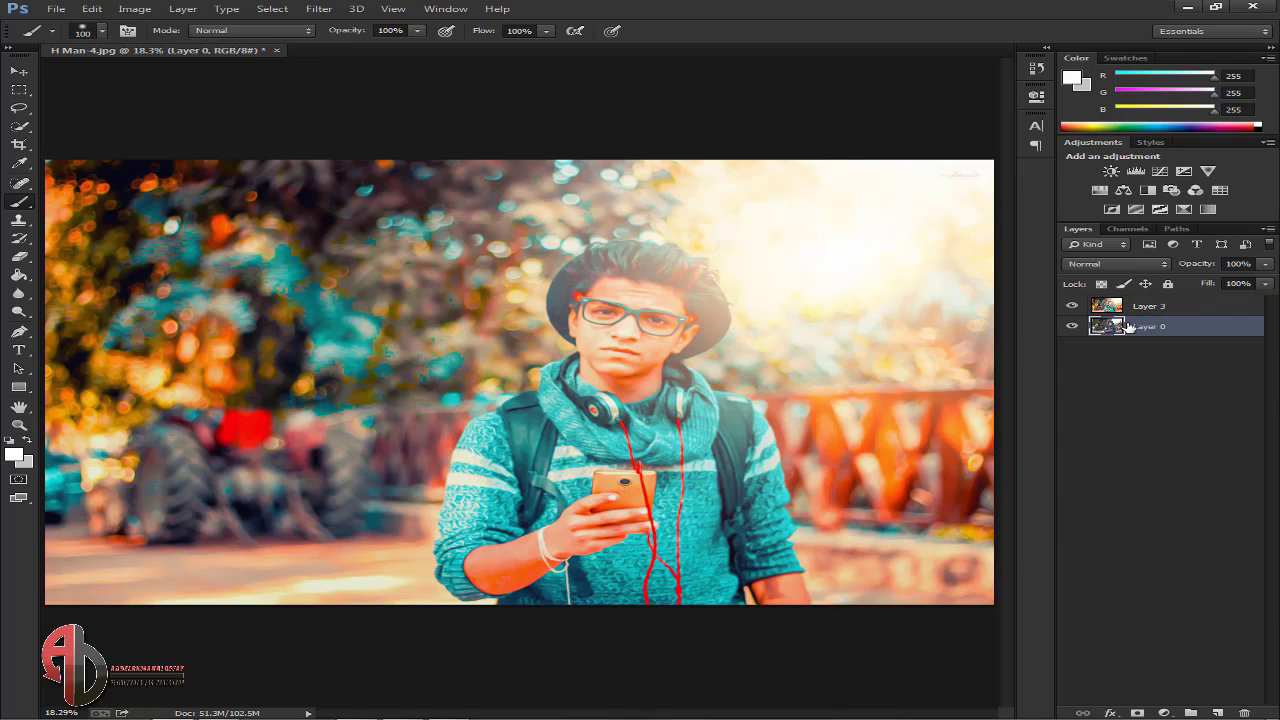
- Select Layer 3 and toggle its visibility to compare the graded portrait with the original photo
{"action": "left_click", "coordinate": [1172, 310]}
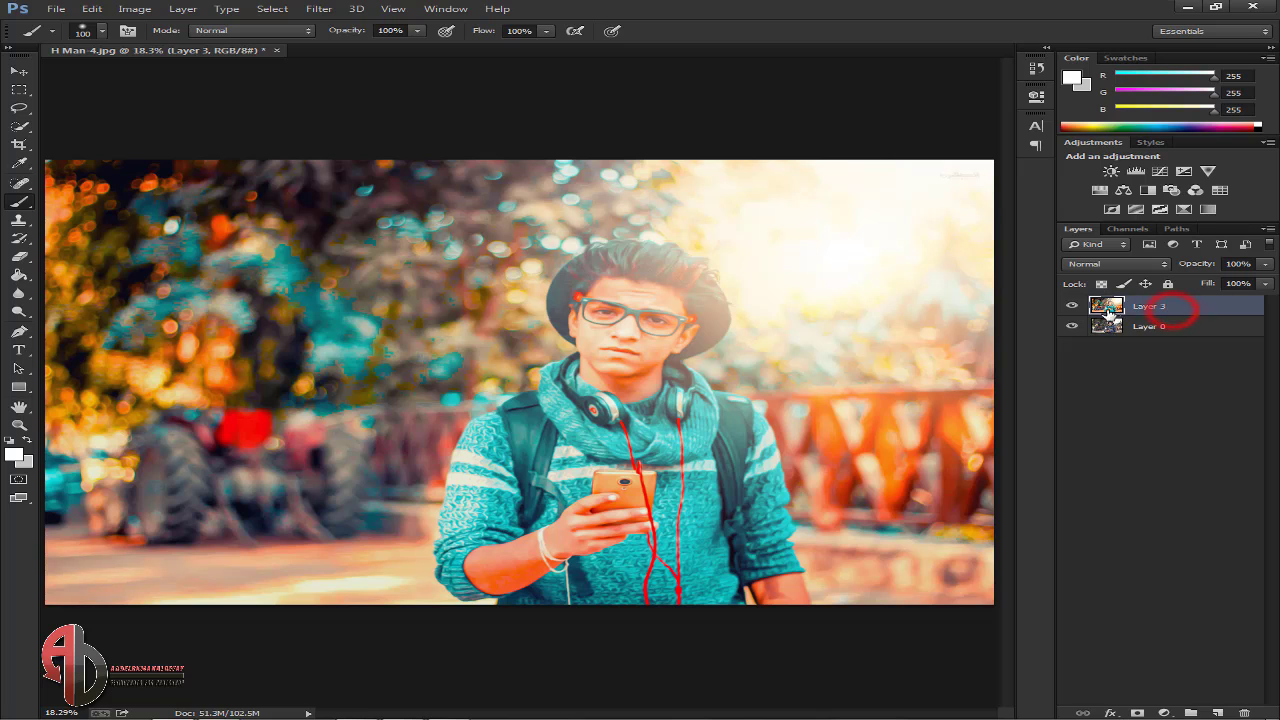
{"action": "left_click", "coordinate": [1072, 308]}
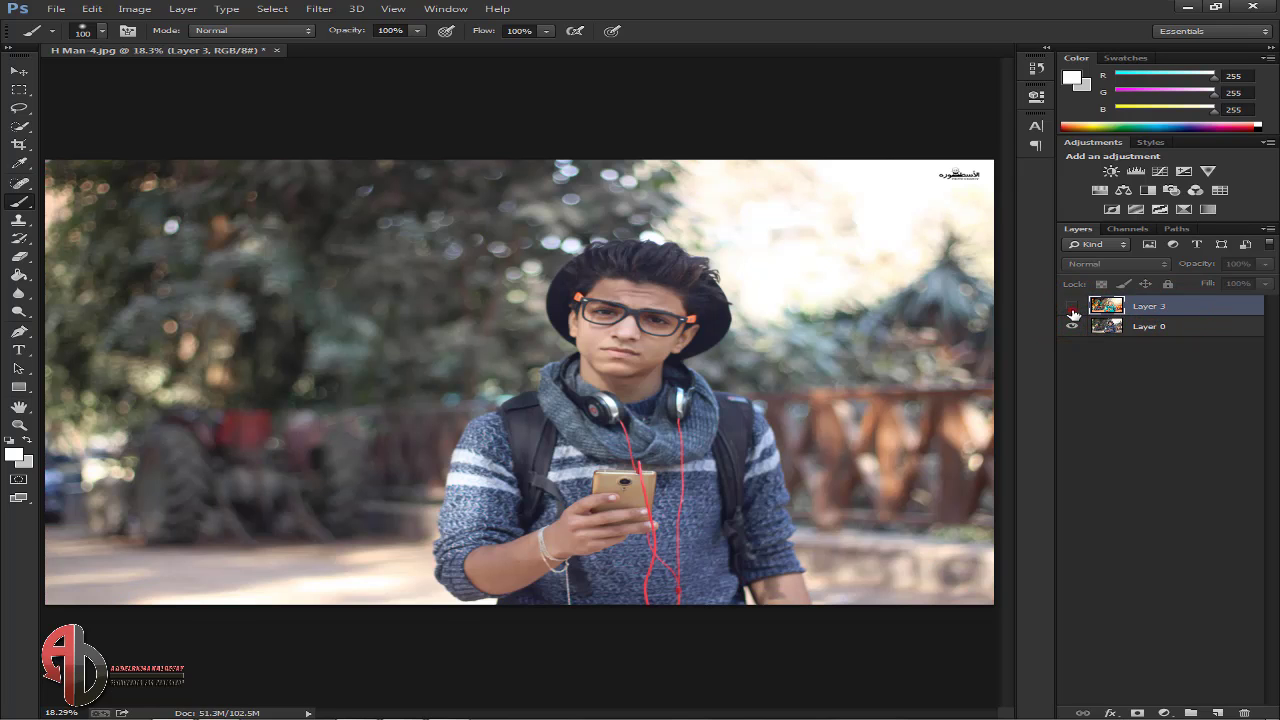
{"action": "left_click", "coordinate": [1072, 308]}
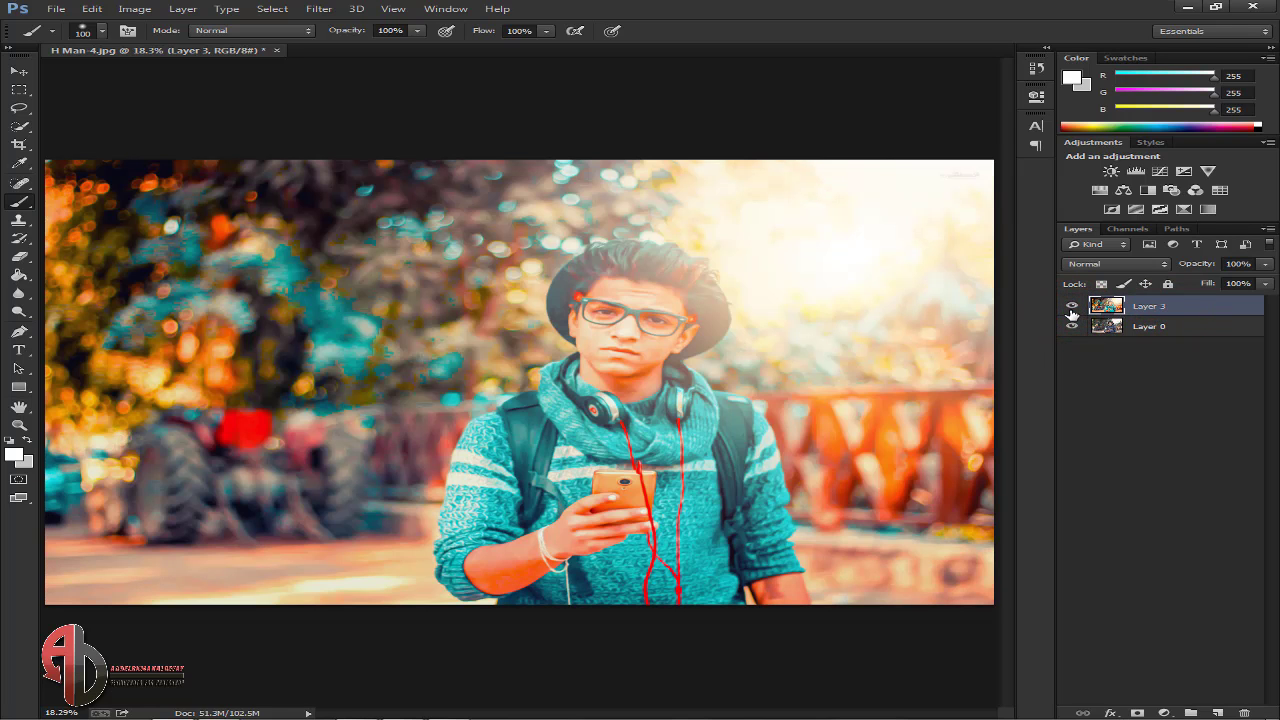
{"action": "scroll", "coordinate": [829, 337], "scroll_direction": "down", "scroll_amount": 2}
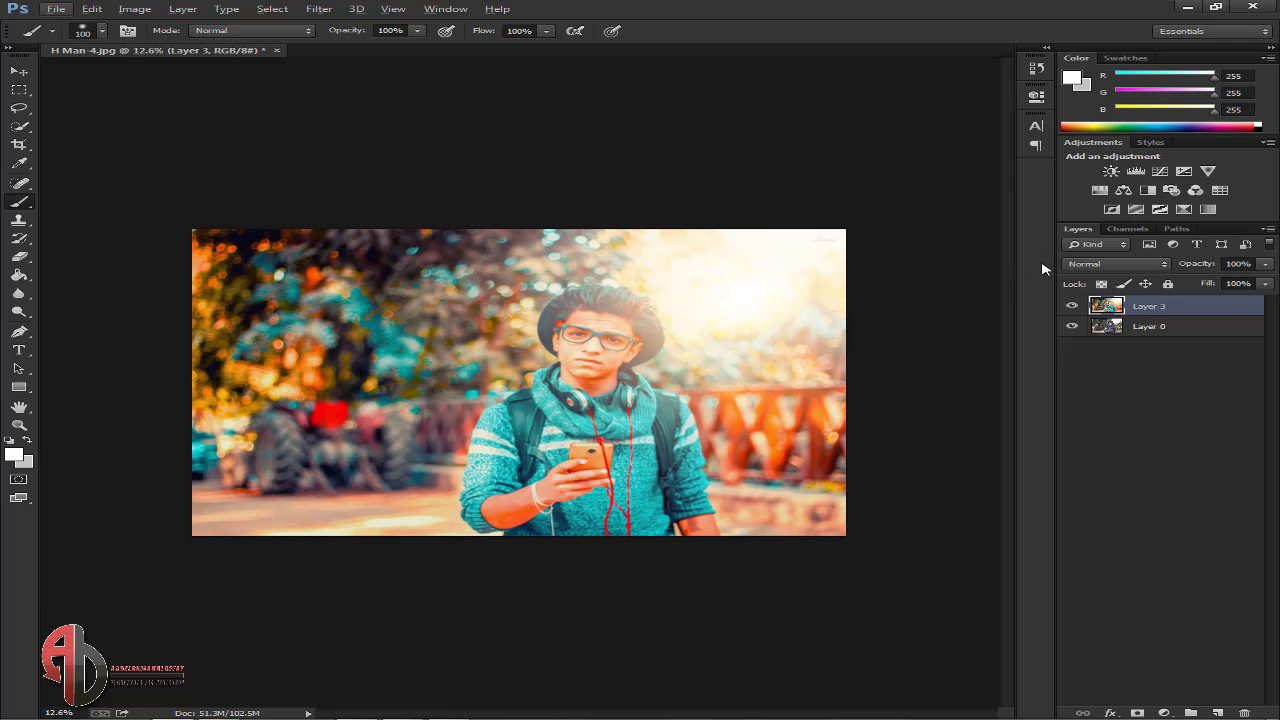
{"action": "left_click", "coordinate": [1073, 305]}
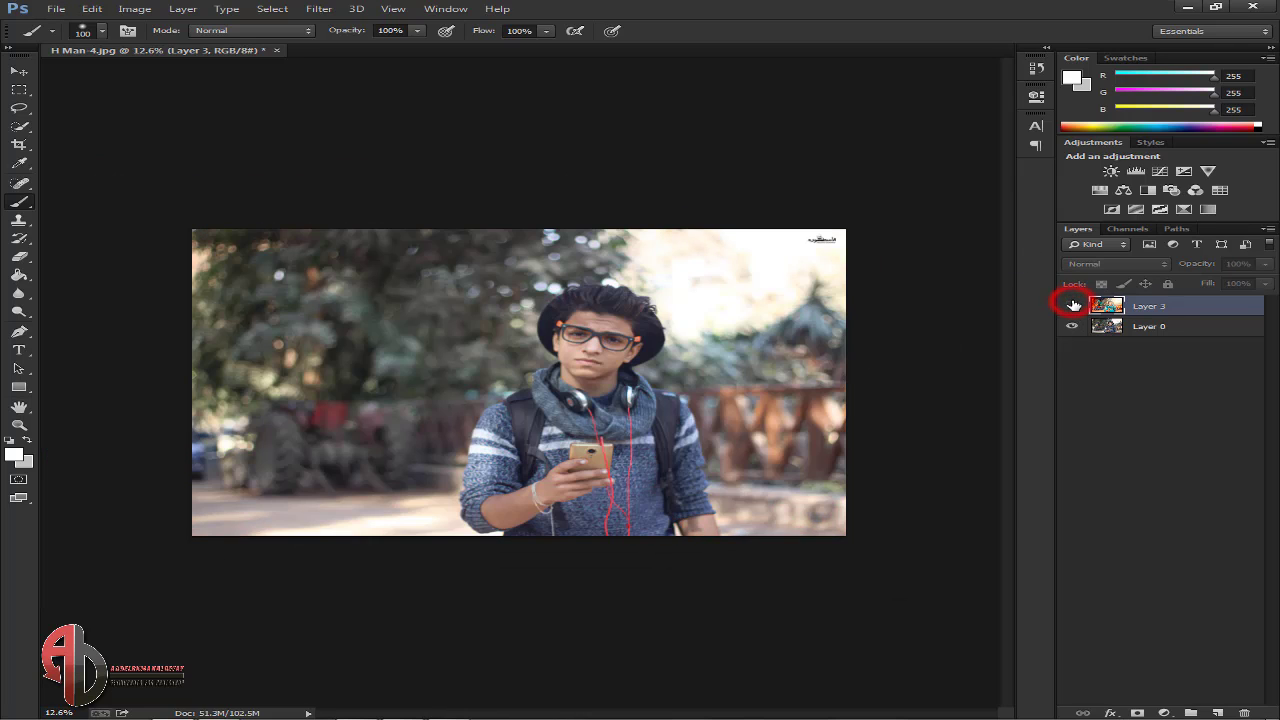
{"action": "left_click", "coordinate": [1073, 305]}
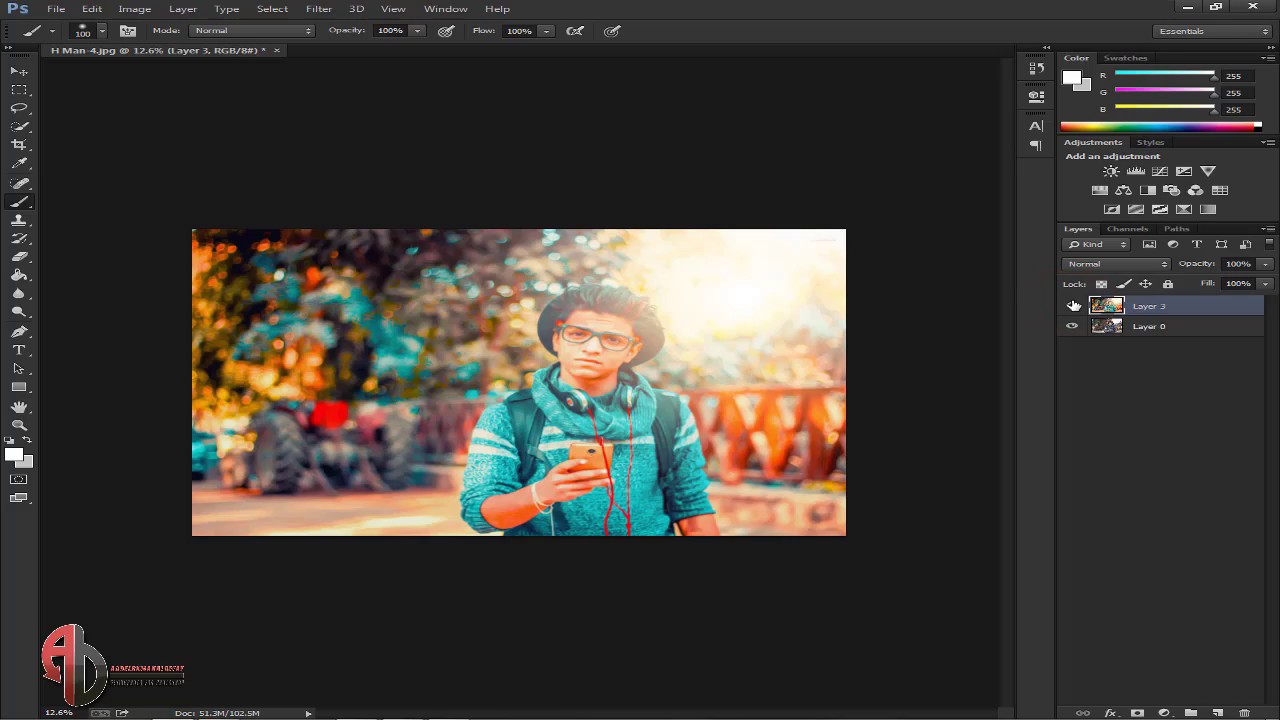